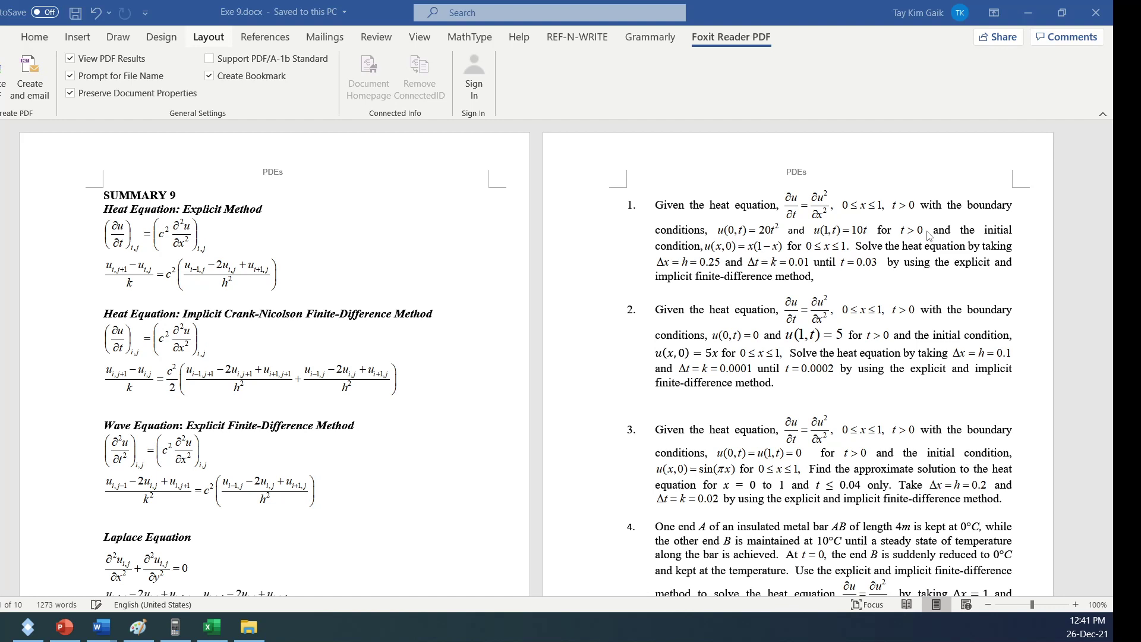
Zoom the Word page toward 140% and scroll to question 1's initial condition u(x,0)=x(1−x).
{"action": "left_click", "coordinate": [1077, 606]}
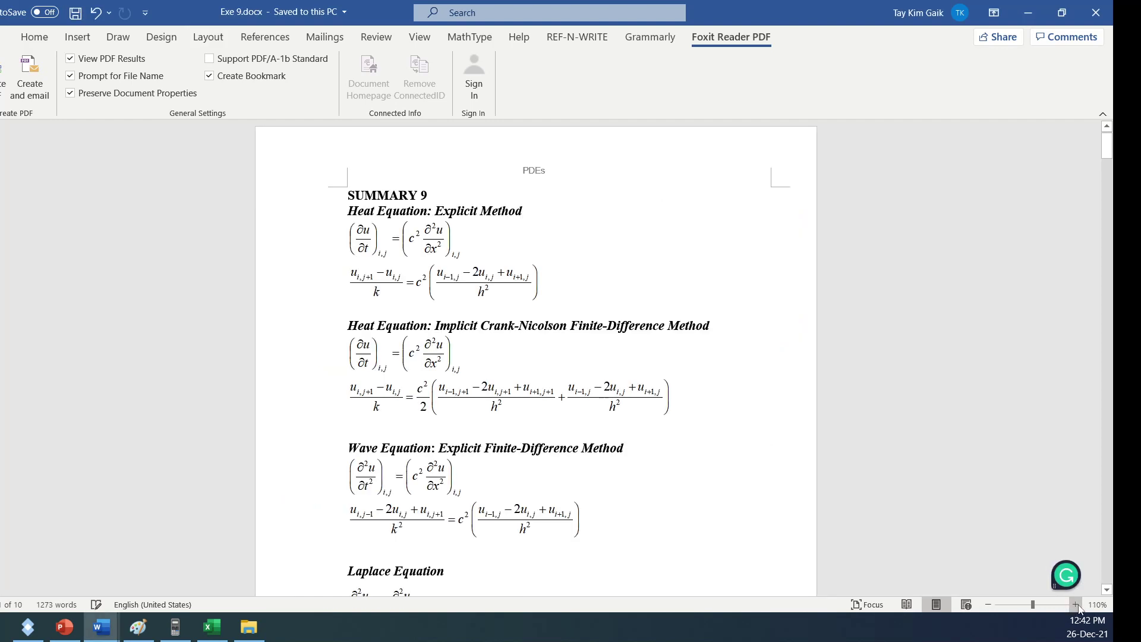
{"action": "left_click_drag", "start_coordinate": [1109, 149], "coordinate": [1109, 188]}
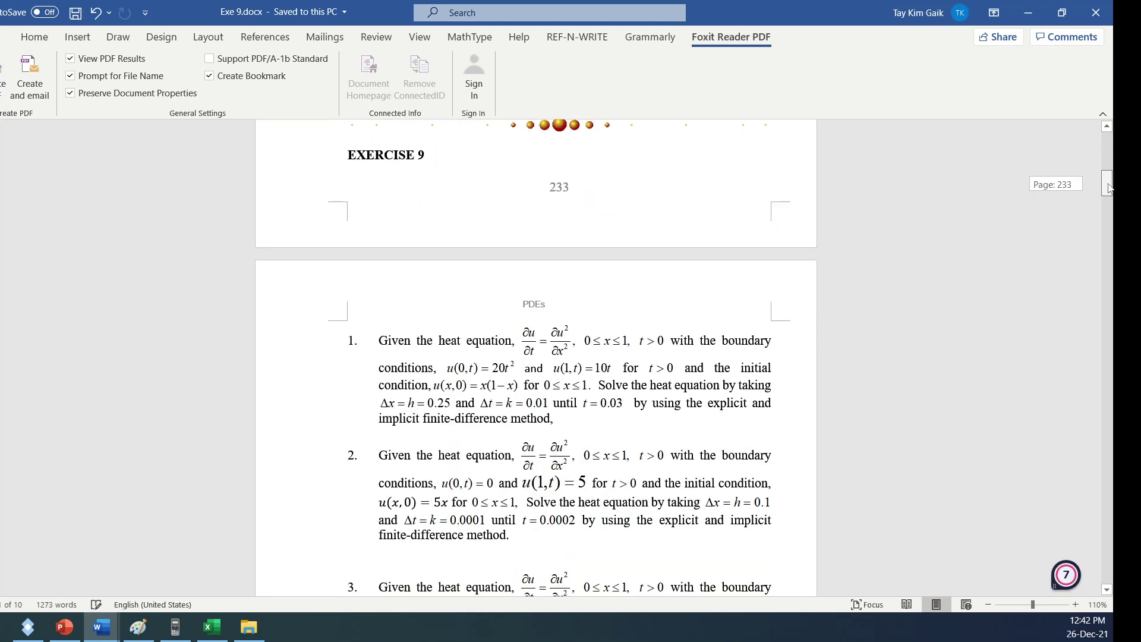
{"action": "left_click", "coordinate": [1076, 605]}
{"action": "left_click", "coordinate": [1076, 605]}
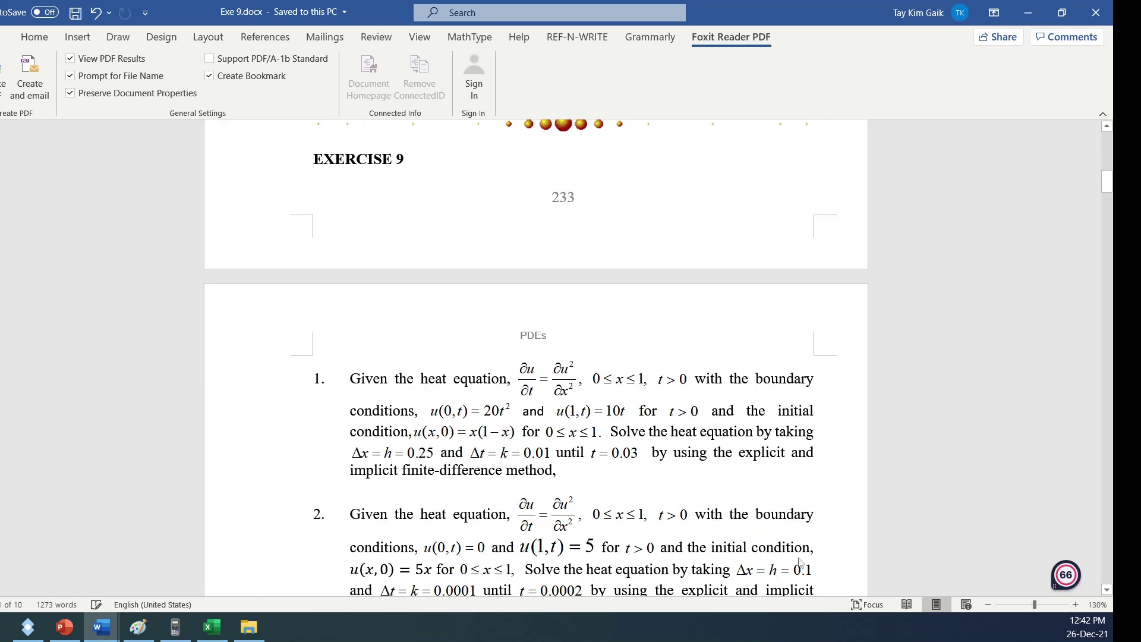
{"action": "left_click", "coordinate": [499, 440]}
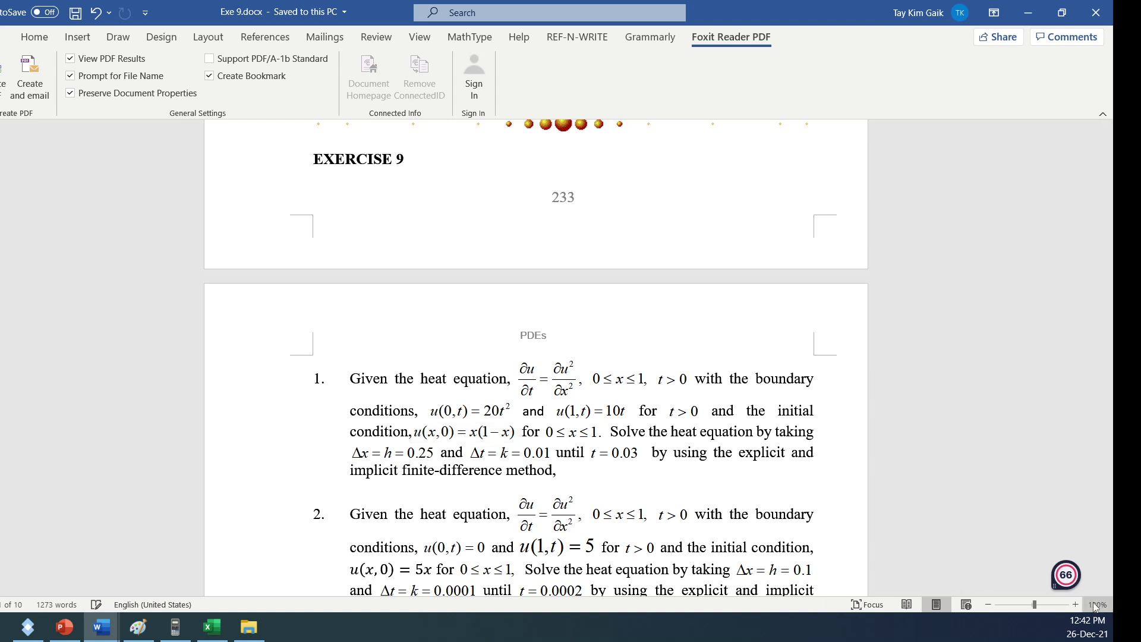
{"action": "left_click", "coordinate": [1076, 604]}
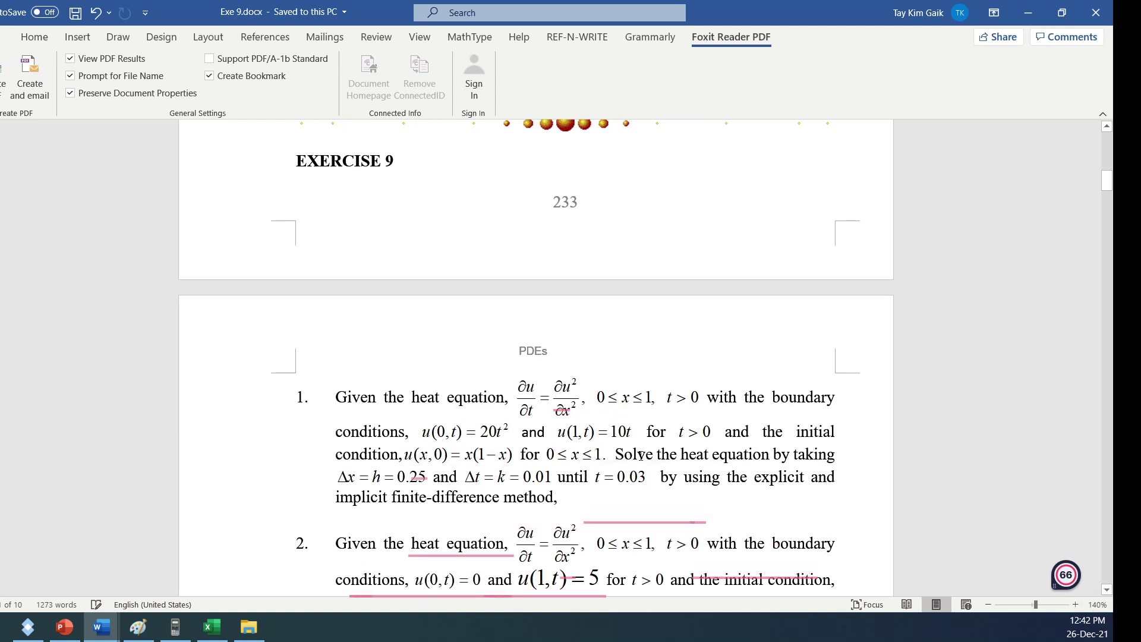
Review question 1's step size Δx = h = 0.25, then switch to Excel's Book1.
{"action": "left_click", "coordinate": [359, 477]}
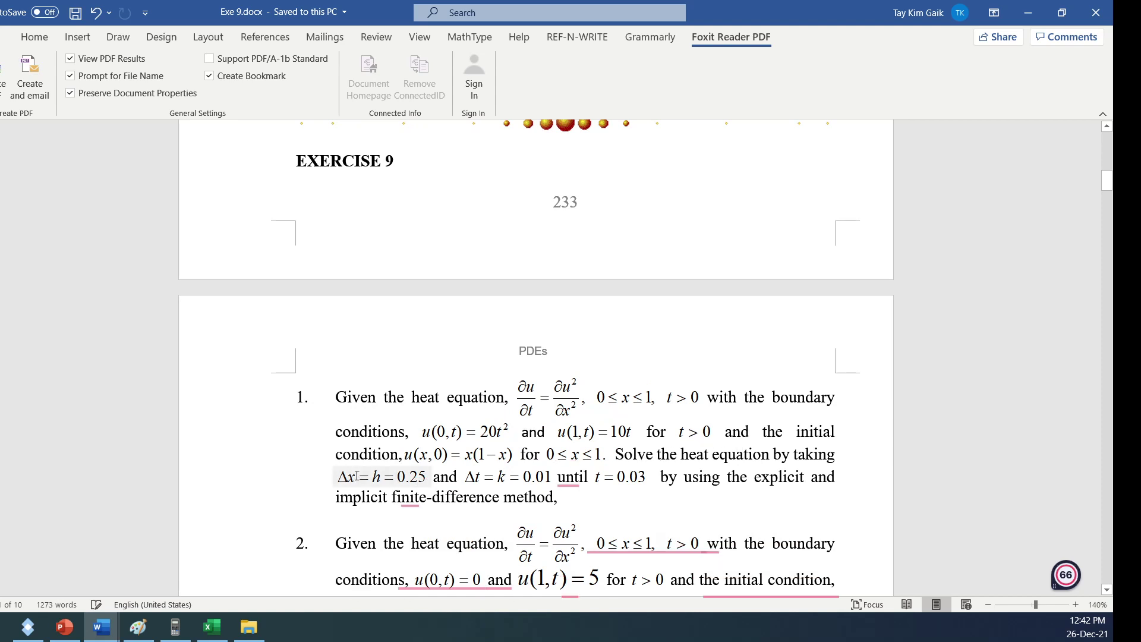
{"action": "left_click", "coordinate": [439, 488]}
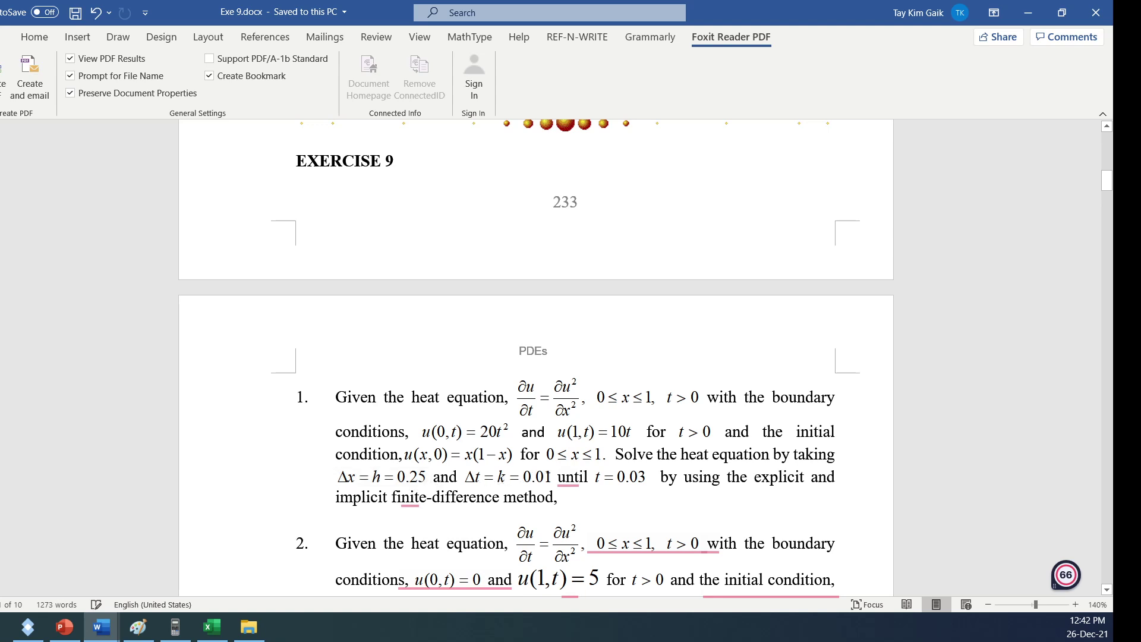
{"action": "mouse_move", "coordinate": [576, 476]}
{"action": "left_click_drag", "start_coordinate": [1107, 180], "coordinate": [1107, 190]}
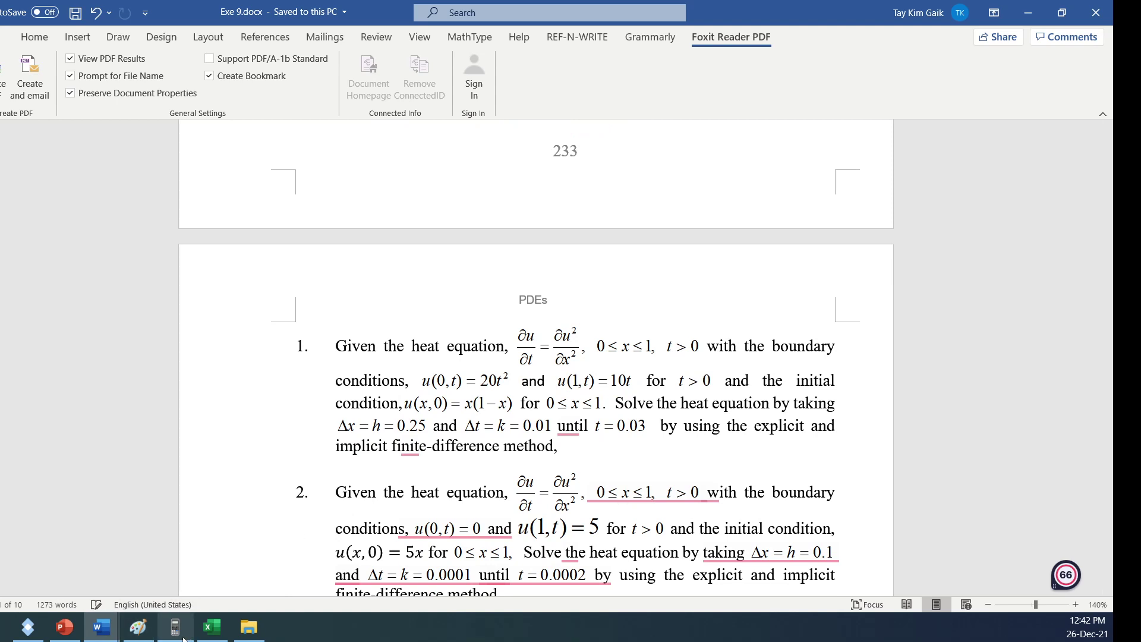
{"action": "left_click", "coordinate": [209, 628]}
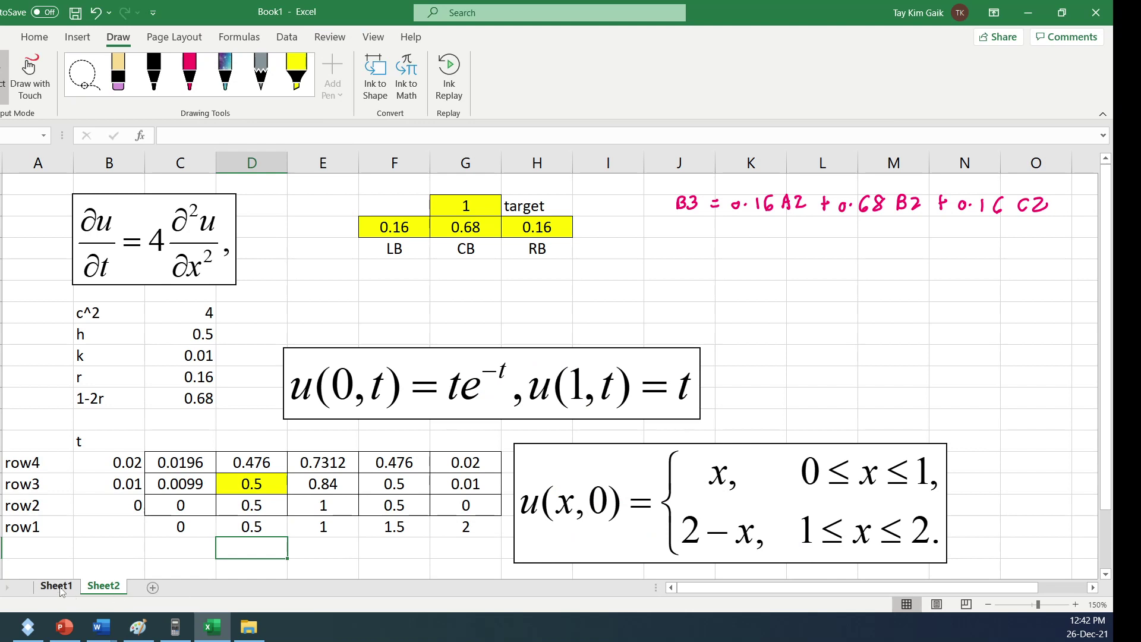
Add a new Sheet3 and copy question 1's heat equation from the Exe 9 Word document.
{"action": "left_click", "coordinate": [153, 587]}
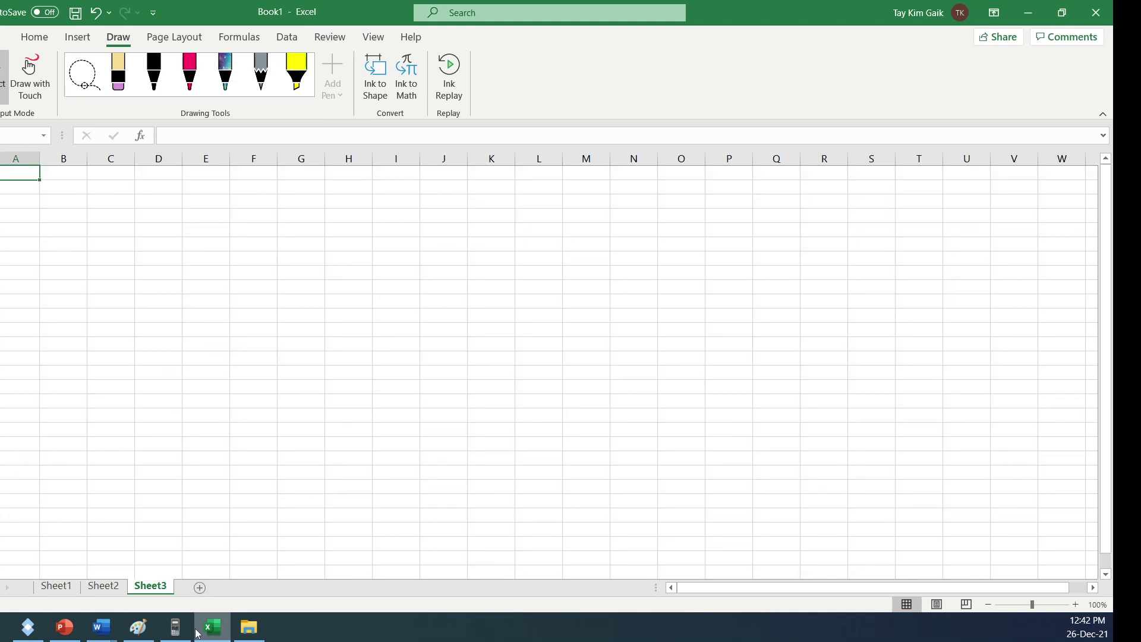
{"action": "mouse_move", "coordinate": [101, 627]}
{"action": "left_click", "coordinate": [187, 591]}
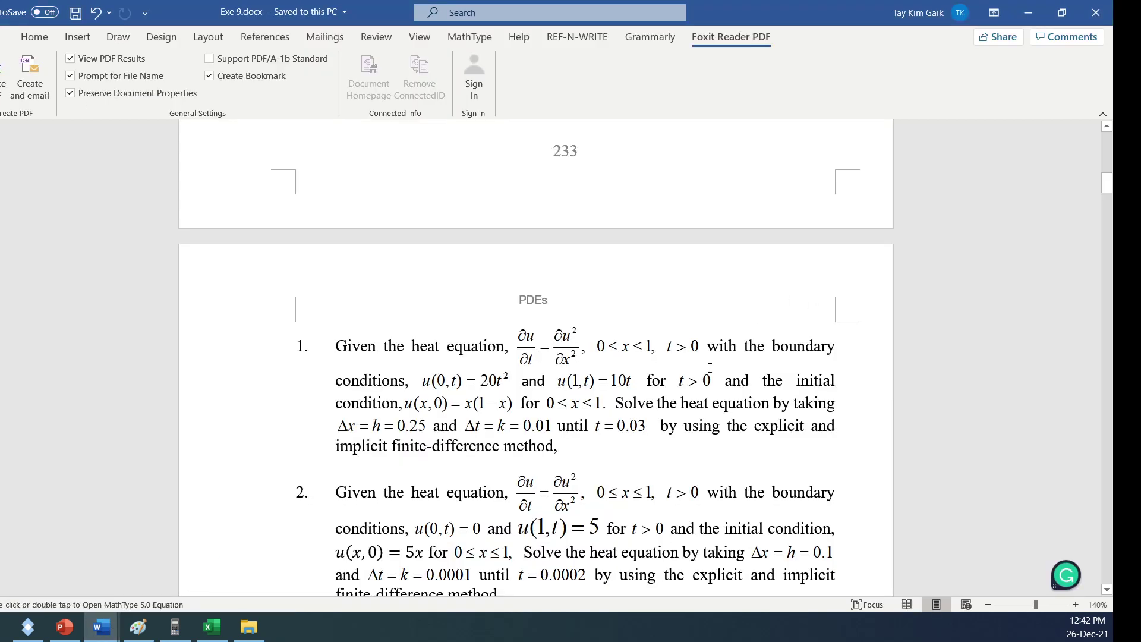
{"action": "left_click", "coordinate": [567, 350]}
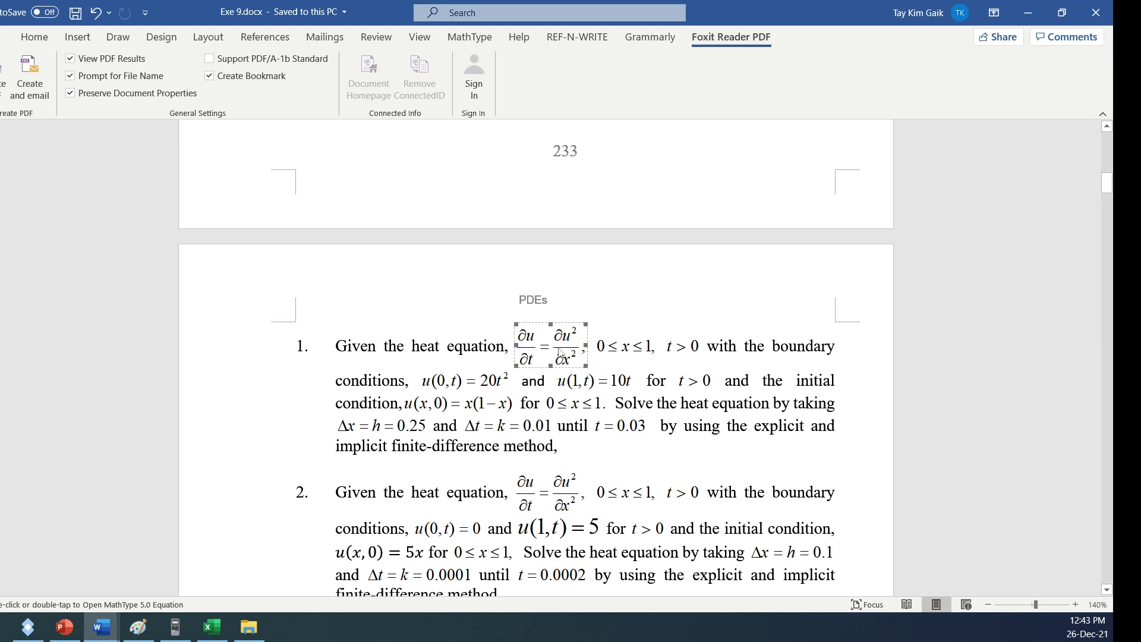
Paste the heat equation ∂u/∂t = ∂²u/∂x² into cell B2 and zoom the sheet to 150%.
{"action": "left_click", "coordinate": [212, 627]}
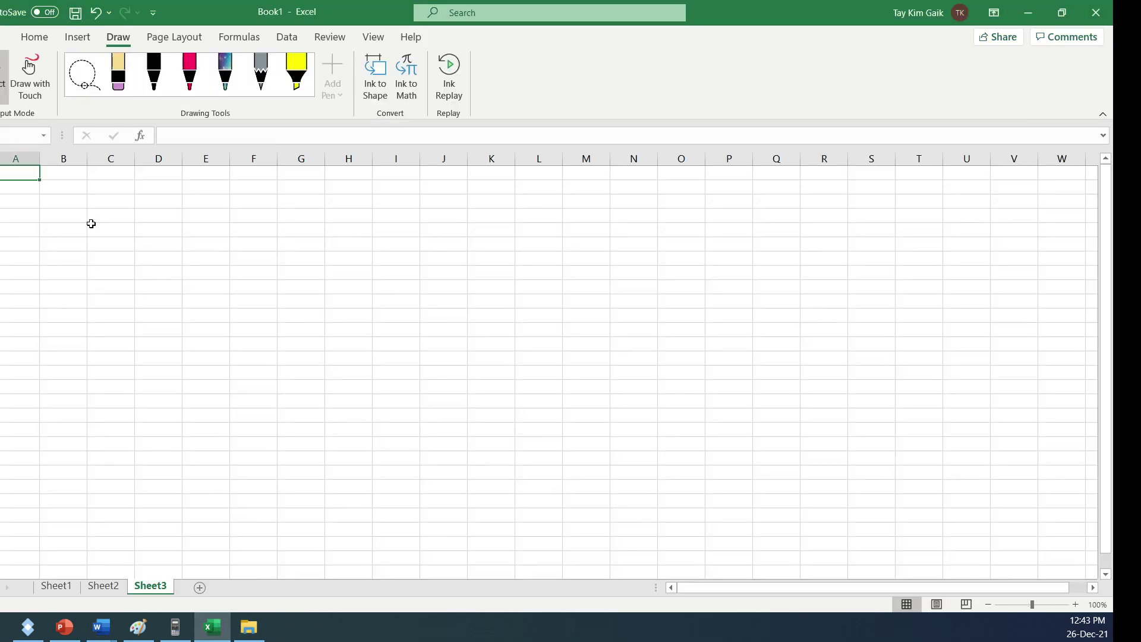
{"action": "left_click", "coordinate": [62, 190]}
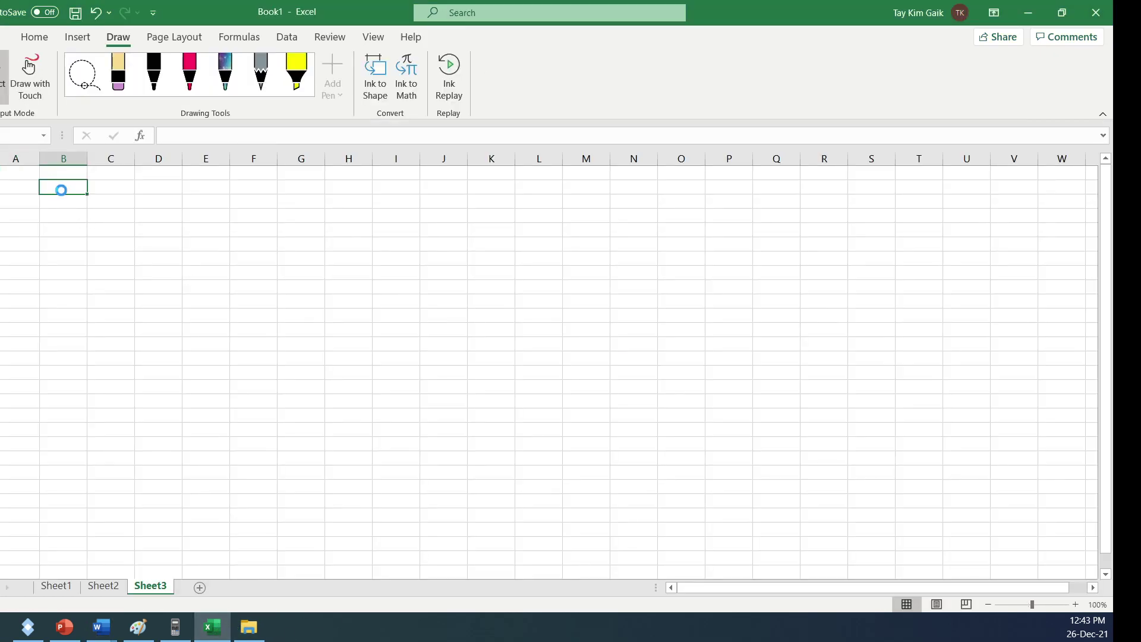
{"action": "key", "text": "ctrl+v"}
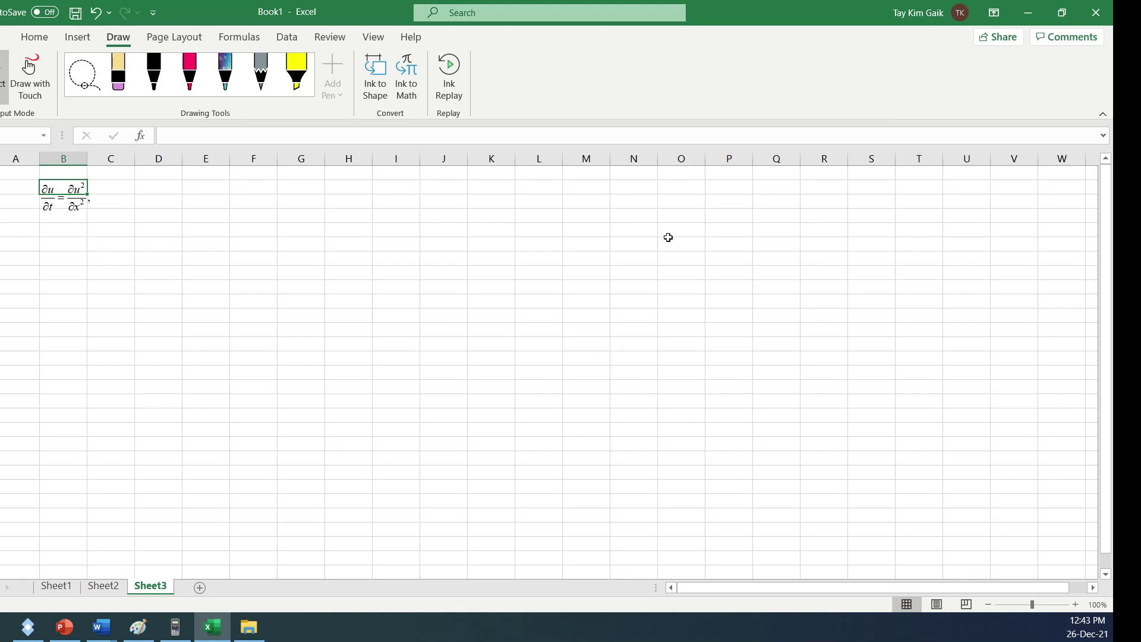
{"action": "left_click", "coordinate": [1077, 604]}
{"action": "left_click", "coordinate": [1077, 604]}
{"action": "left_click", "coordinate": [1077, 604]}
{"action": "left_click", "coordinate": [1077, 605]}
{"action": "left_click", "coordinate": [1077, 605]}
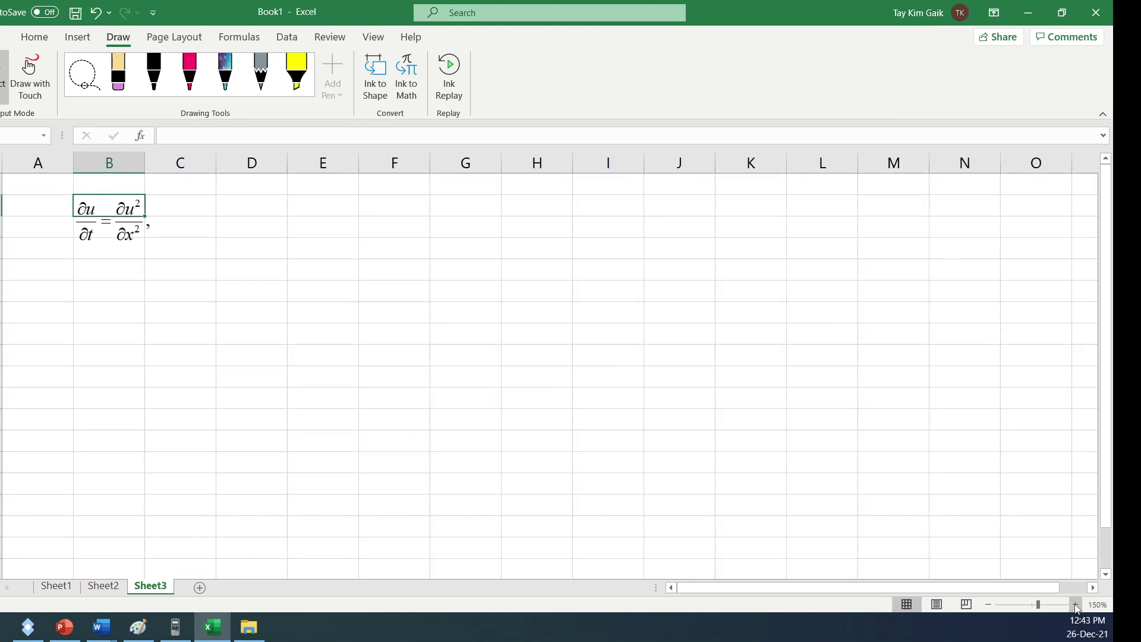
Copy the c^2, h, k, r and 1-2r parameter block from Sheet1 to below the equation on Sheet3.
{"action": "left_click", "coordinate": [89, 272]}
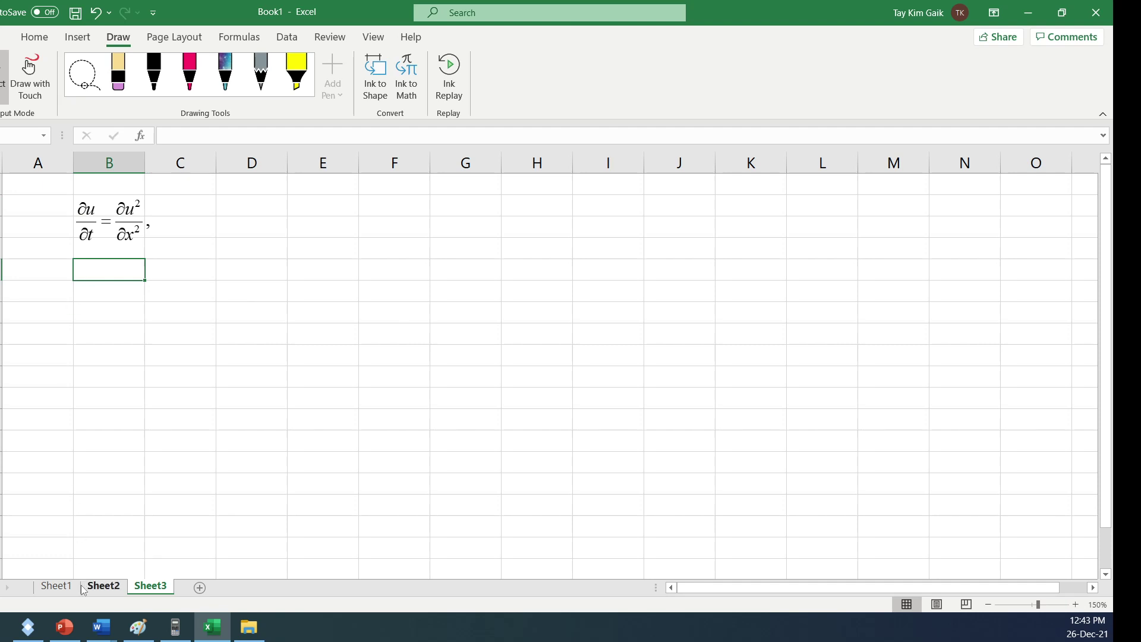
{"action": "left_click", "coordinate": [57, 587]}
{"action": "left_click_drag", "start_coordinate": [80, 291], "coordinate": [520, 336]}
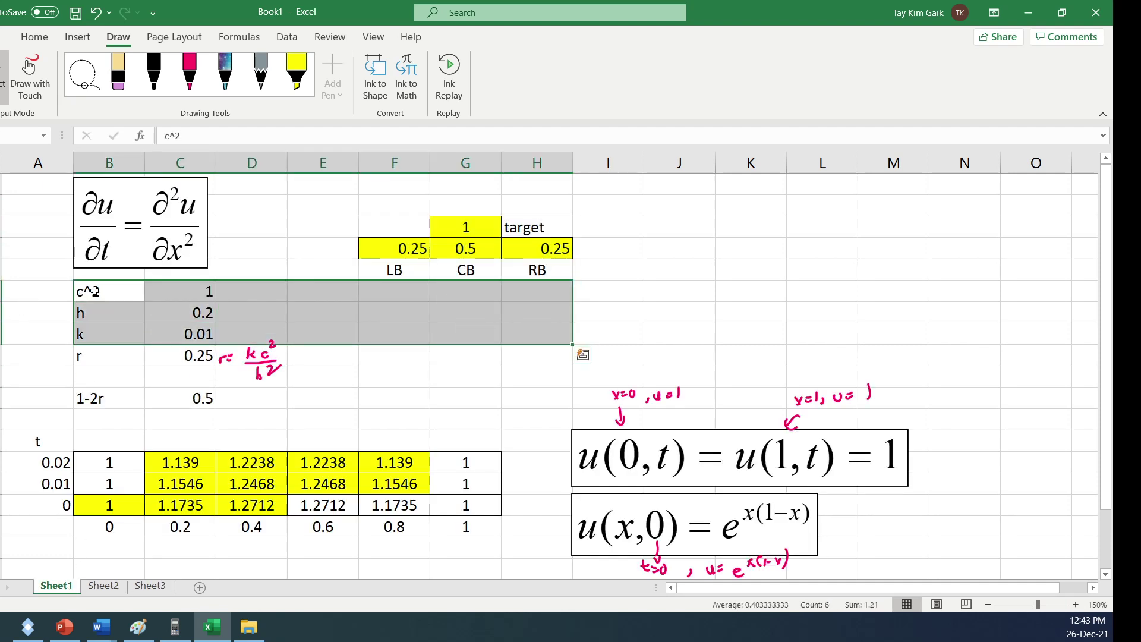
{"action": "left_click_drag", "start_coordinate": [94, 291], "coordinate": [167, 386]}
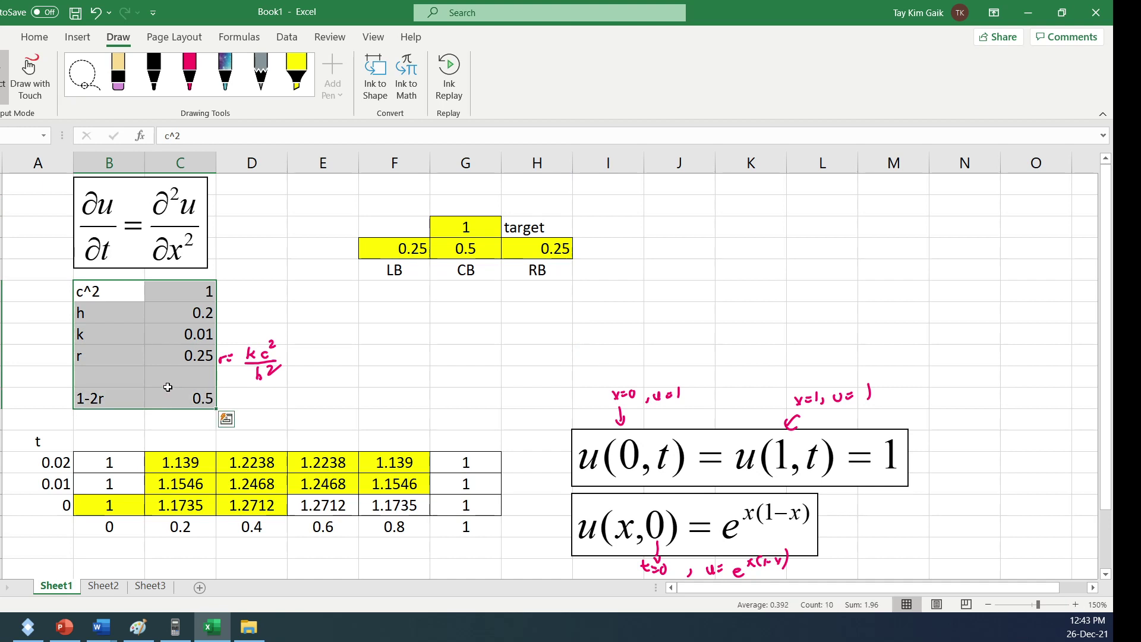
{"action": "key", "text": "ctrl+c"}
{"action": "left_click", "coordinate": [151, 587]}
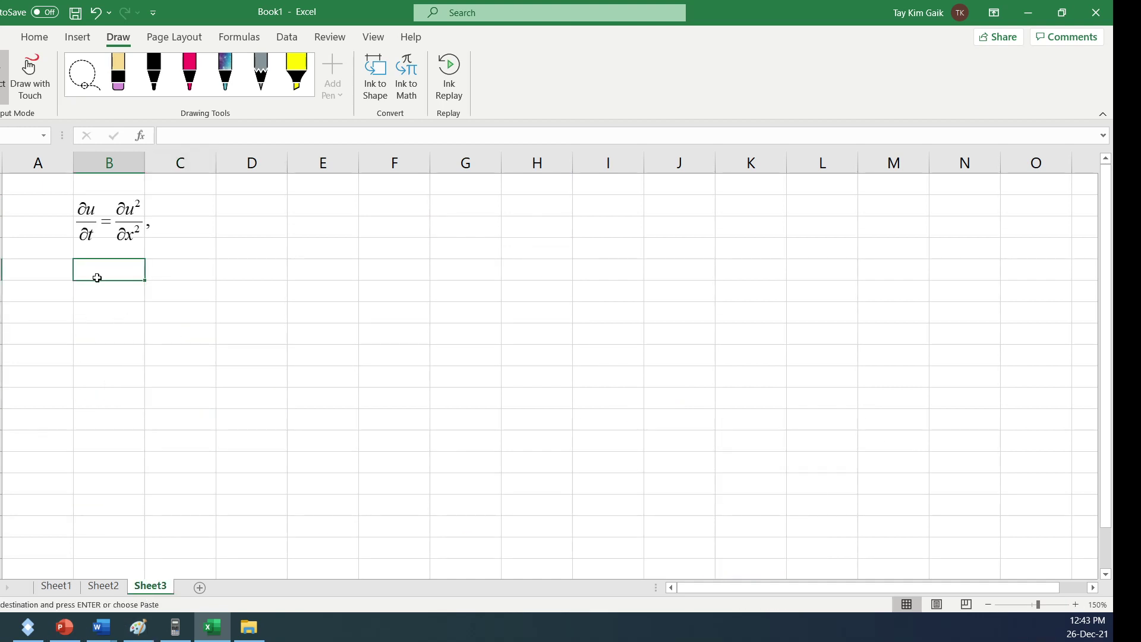
{"action": "key", "text": "ctrl+v"}
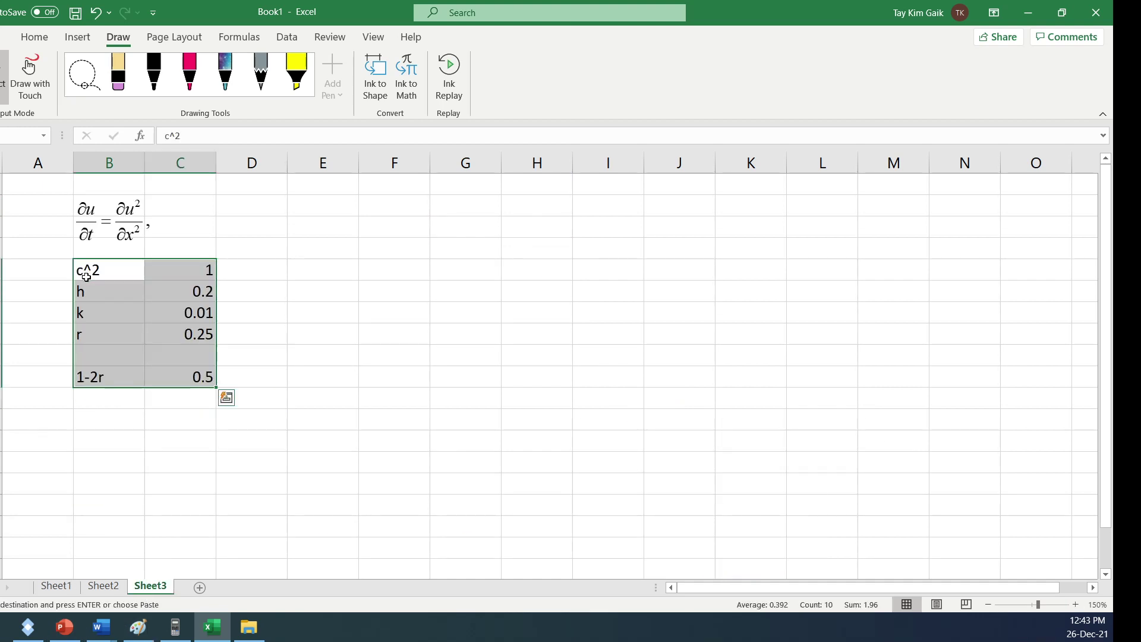
Check the problem in Word and change h to 0.25, making r = 0.16.
{"action": "left_click", "coordinate": [189, 275]}
{"action": "left_click", "coordinate": [101, 627]}
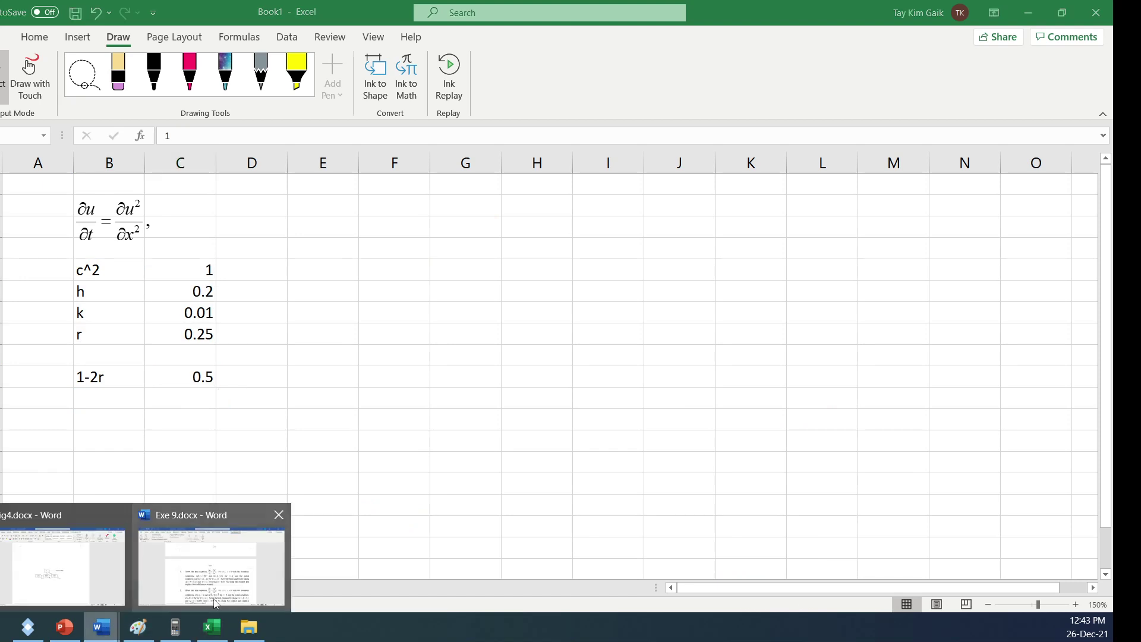
{"action": "left_click", "coordinate": [207, 593]}
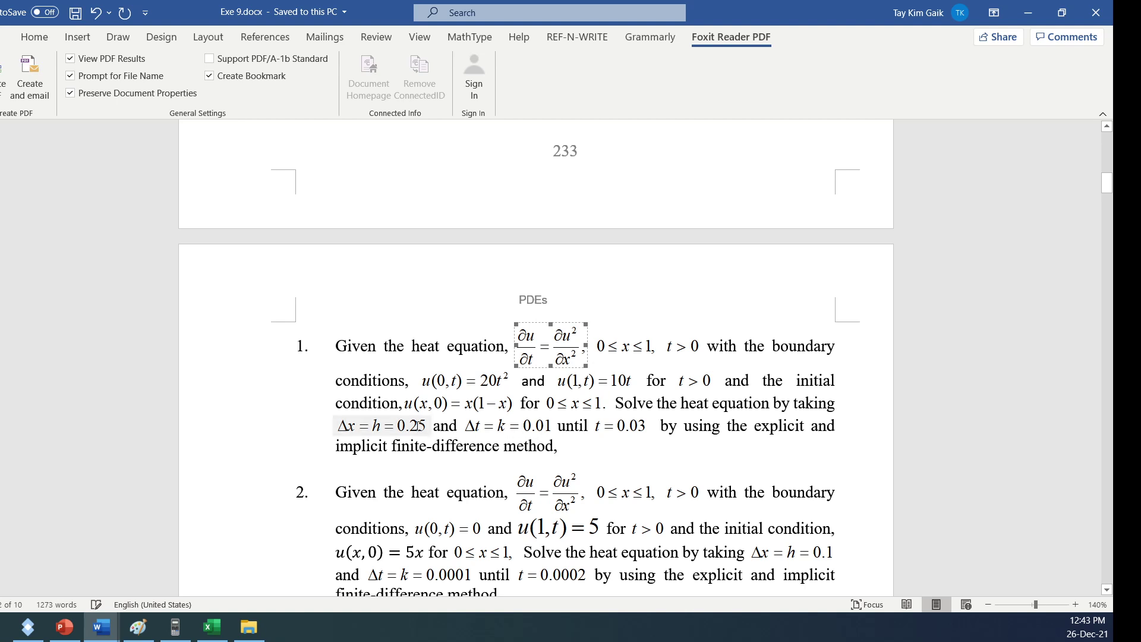
{"action": "left_click", "coordinate": [213, 627]}
{"action": "left_click", "coordinate": [195, 298]}
{"action": "type", "text": "0.25"}
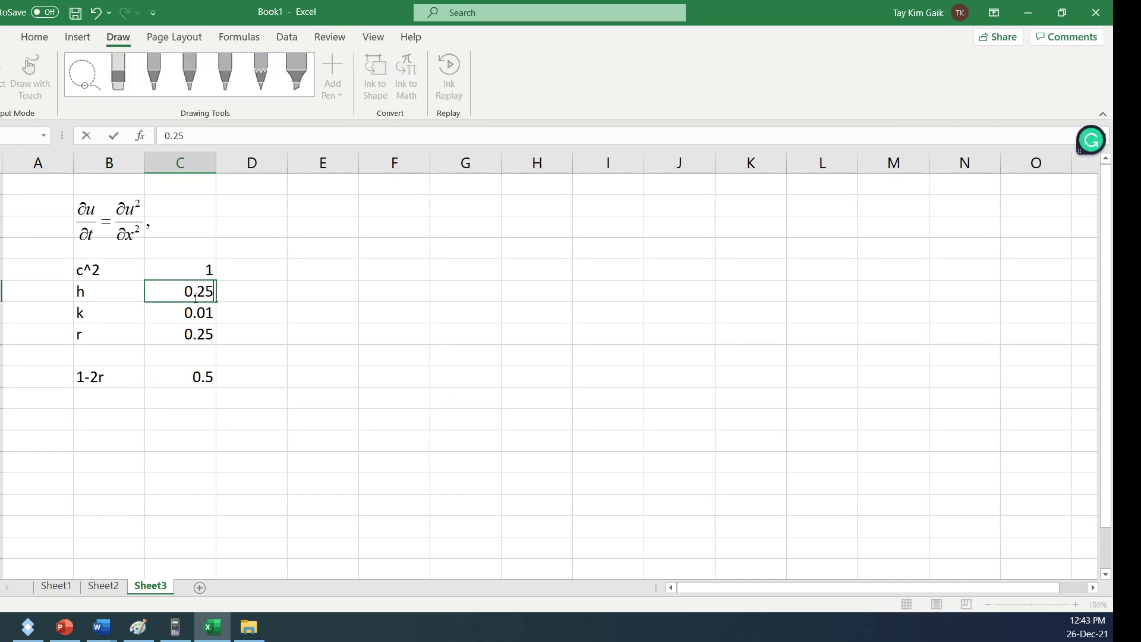
{"action": "left_click", "coordinate": [245, 323]}
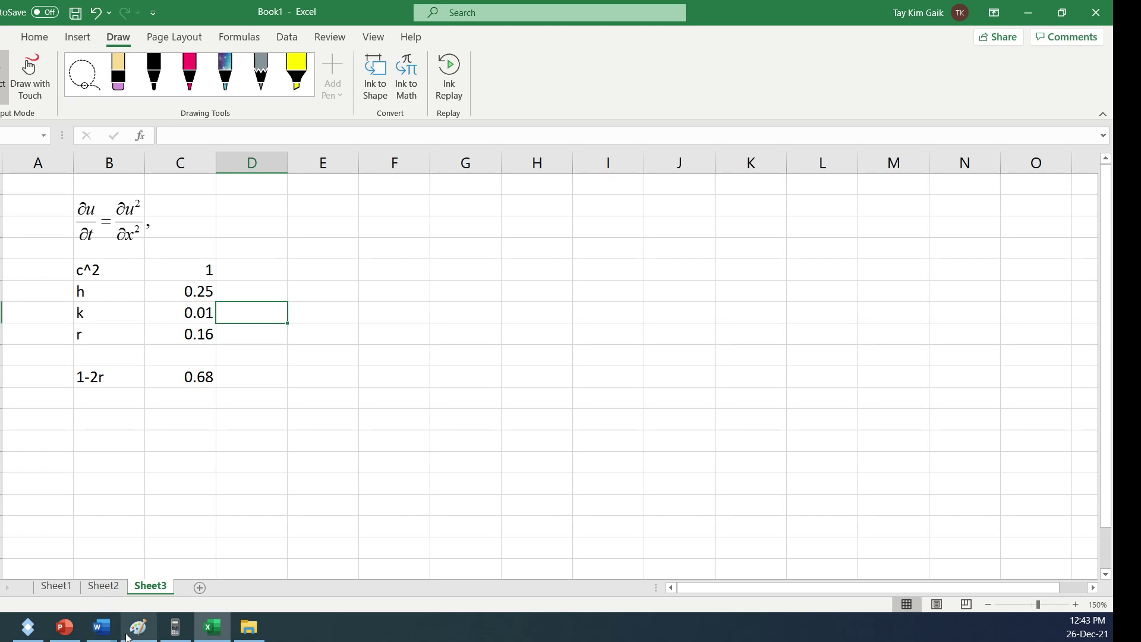
Copy the LB/CB/RB weight block from Sheet1 to cell E3 on Sheet3.
{"action": "left_click", "coordinate": [56, 587]}
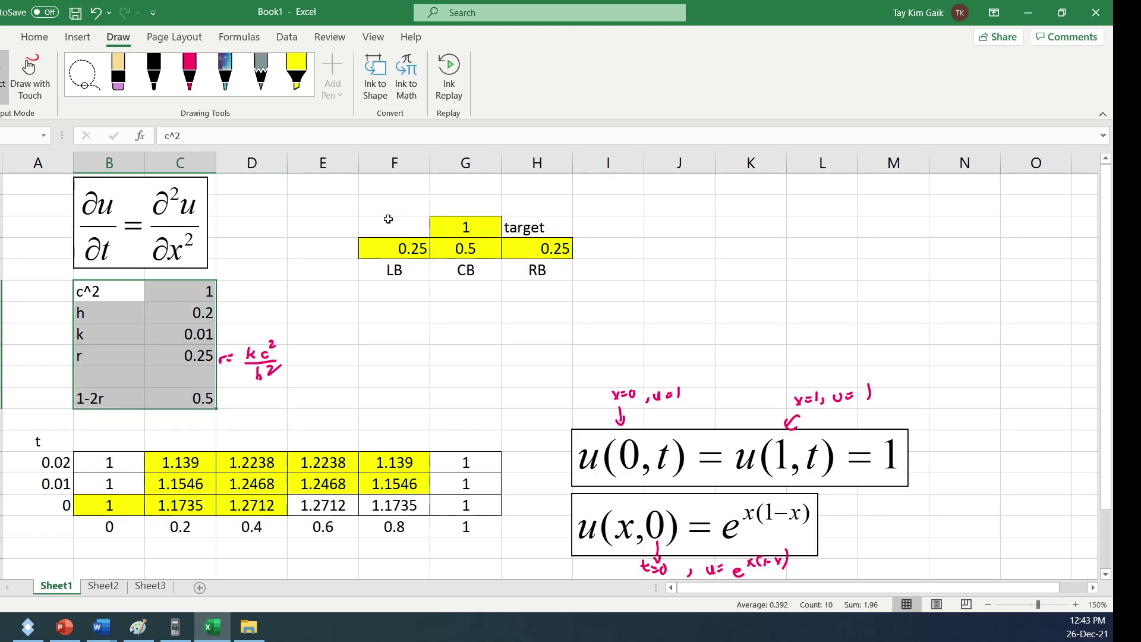
{"action": "left_click_drag", "start_coordinate": [385, 221], "coordinate": [541, 268]}
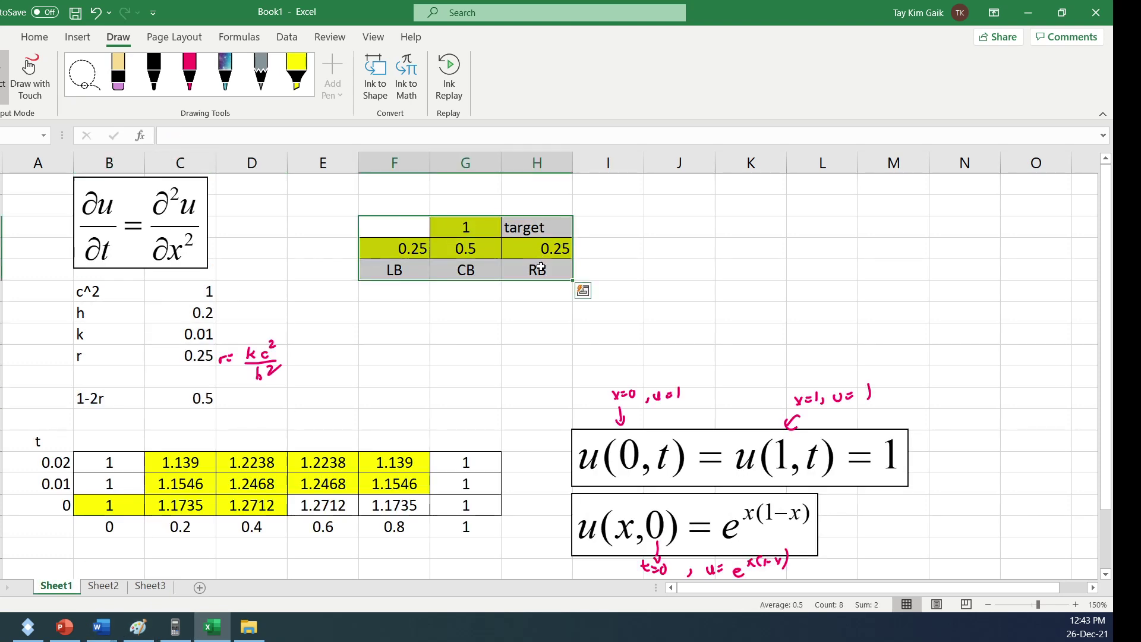
{"action": "key", "text": "ctrl+c"}
{"action": "left_click", "coordinate": [151, 586]}
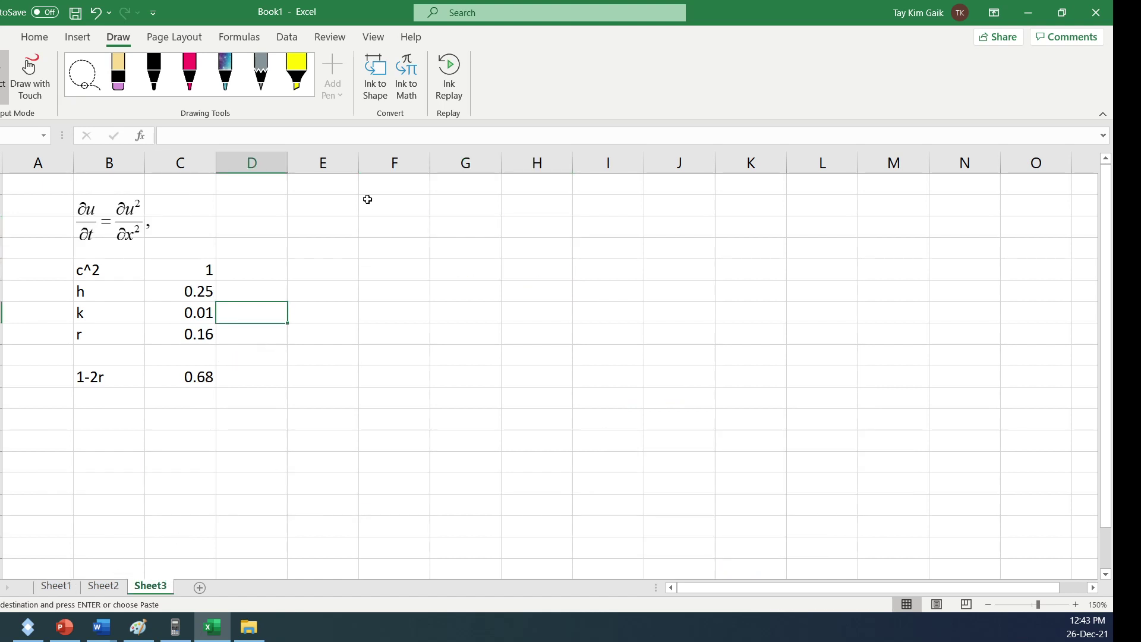
{"action": "left_click", "coordinate": [324, 205]}
{"action": "key", "text": "ctrl+v"}
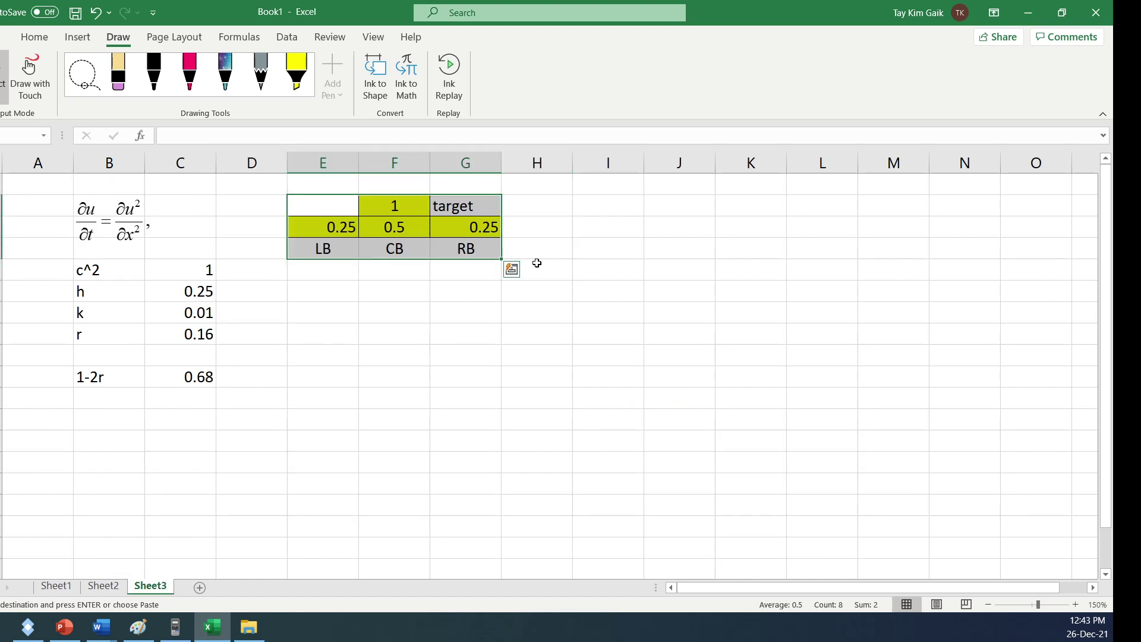
{"action": "left_click", "coordinate": [543, 263]}
{"action": "left_click", "coordinate": [363, 231]}
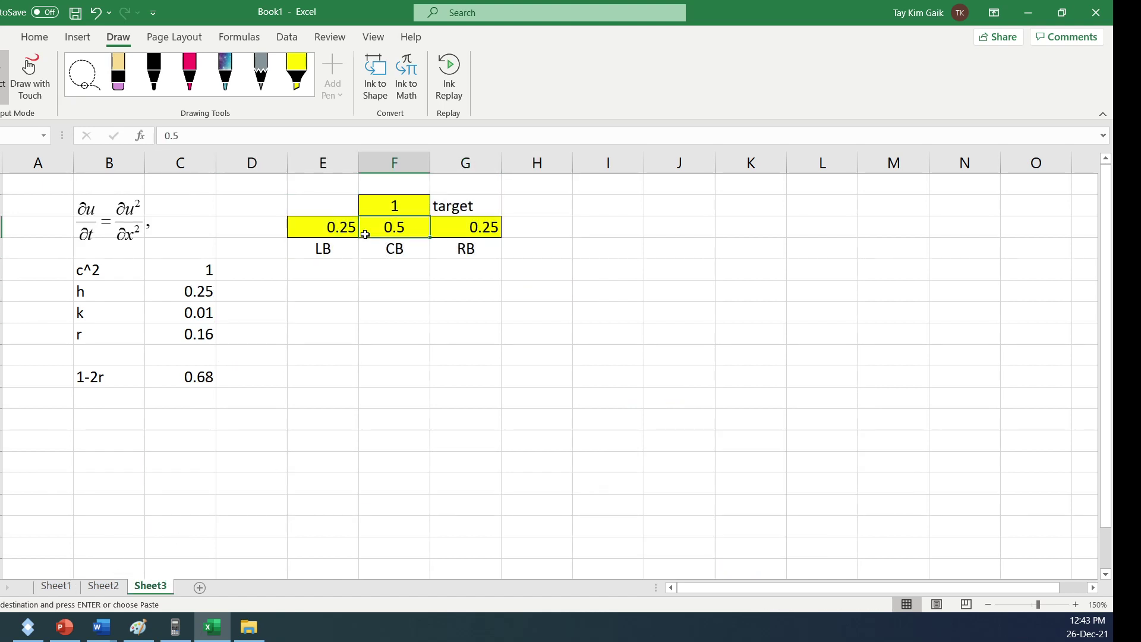
Link E4 to r (C8) and F4, G4 to 1-2r (C10), giving weights 0.16, 0.68, 0.68.
{"action": "left_click", "coordinate": [332, 228]}
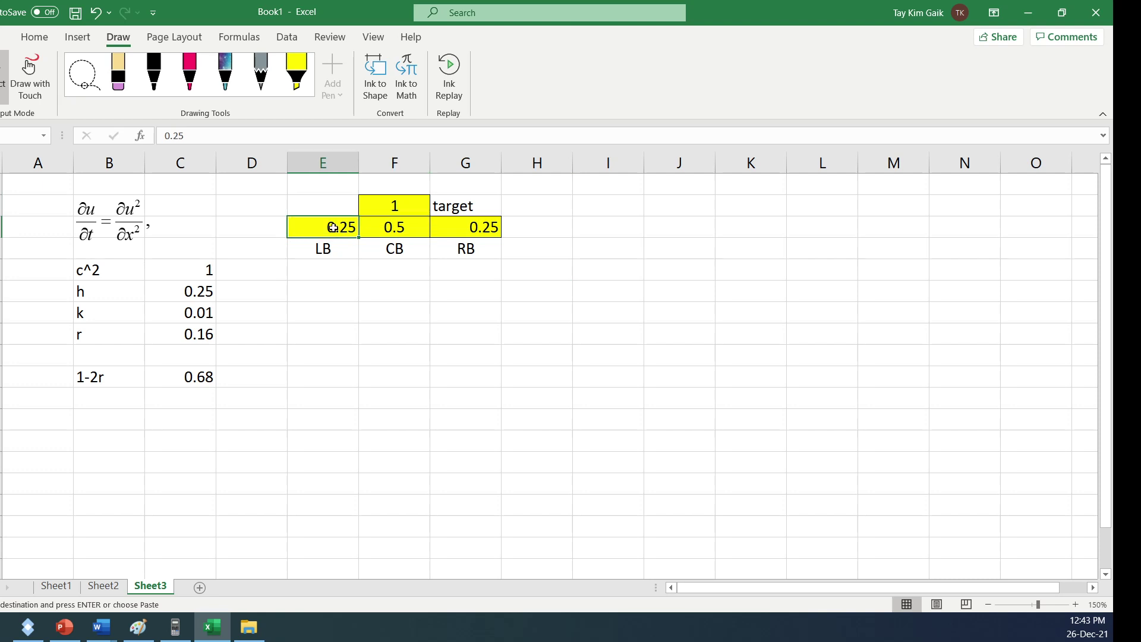
{"action": "type", "text": "="}
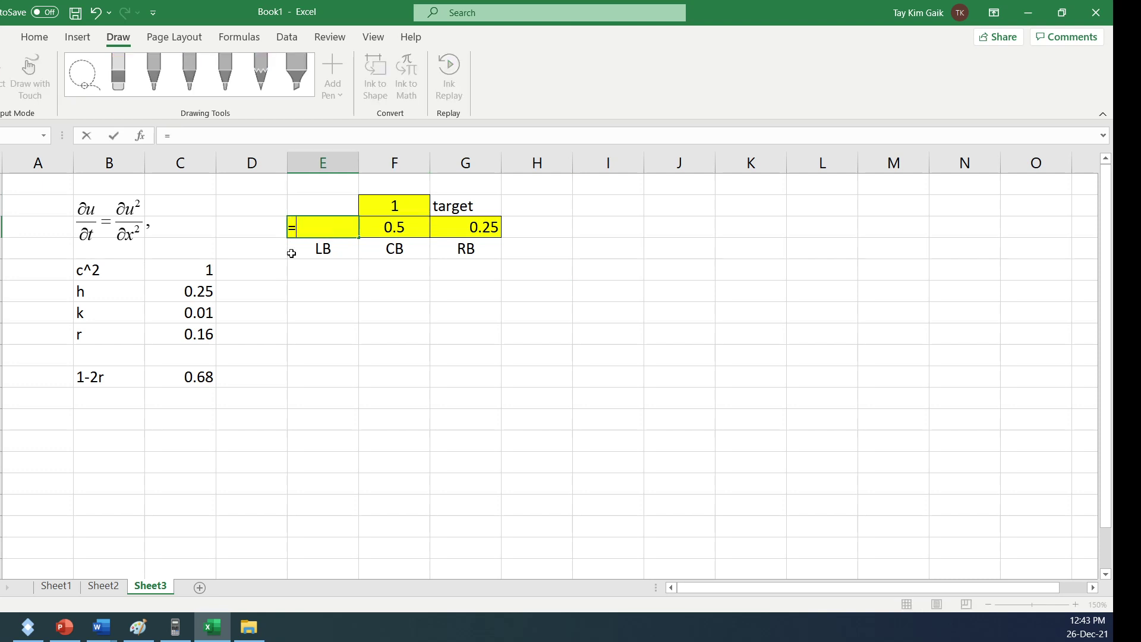
{"action": "left_click", "coordinate": [195, 330]}
{"action": "key", "text": "Return"}
{"action": "left_click", "coordinate": [387, 228]}
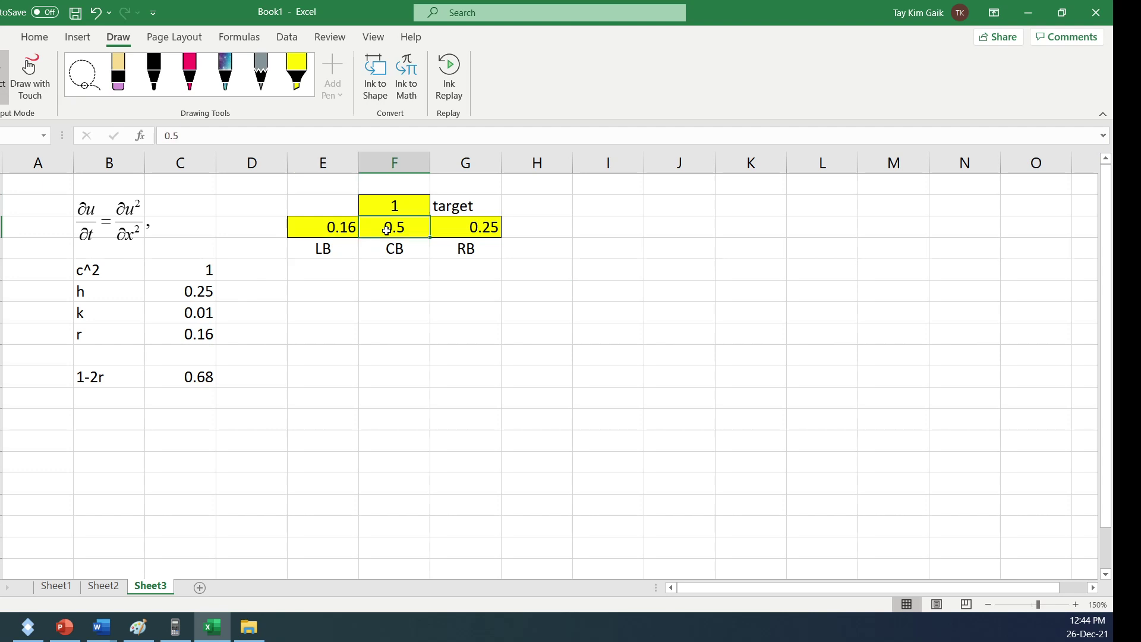
{"action": "type", "text": "="}
{"action": "left_click", "coordinate": [200, 376]}
{"action": "key", "text": "Return"}
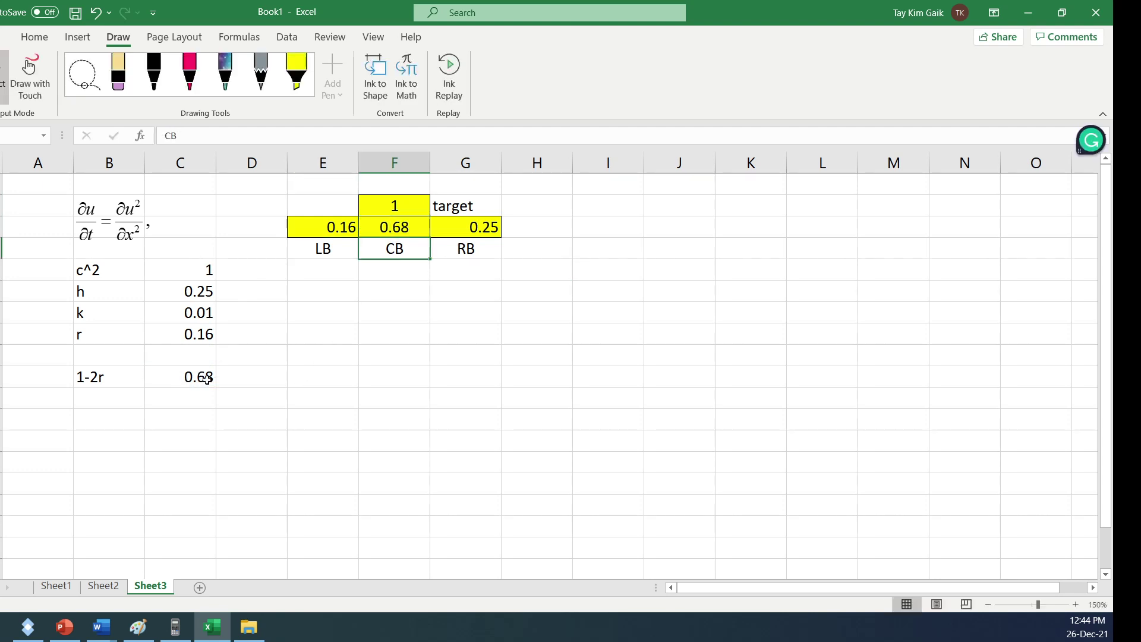
{"action": "left_click", "coordinate": [464, 227]}
{"action": "type", "text": "="}
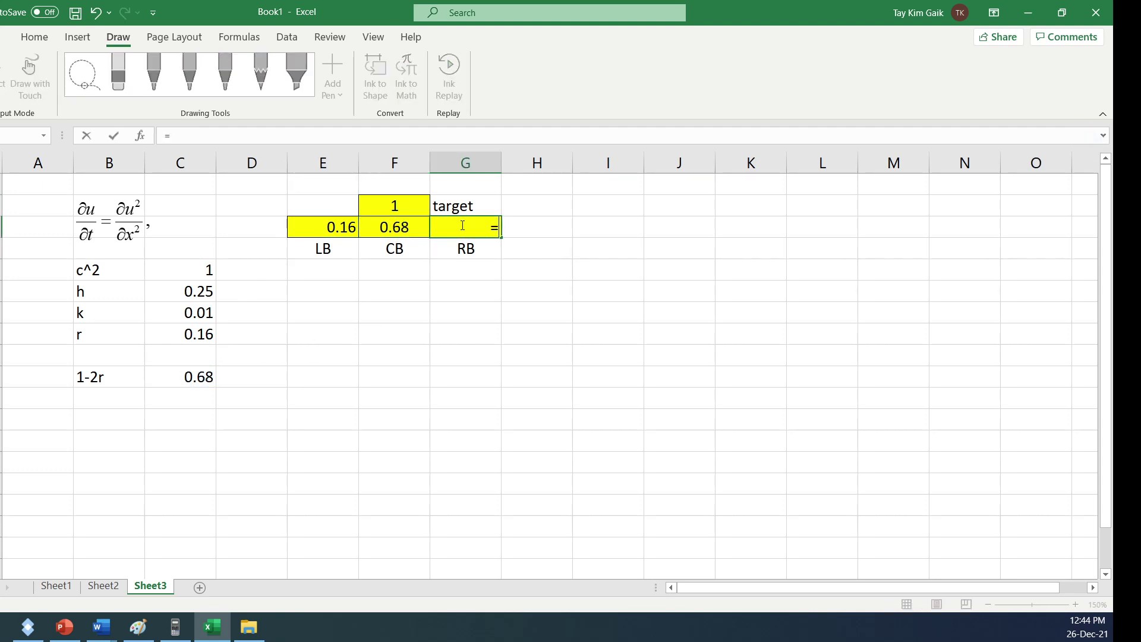
{"action": "left_click", "coordinate": [172, 377]}
{"action": "key", "text": "Return"}
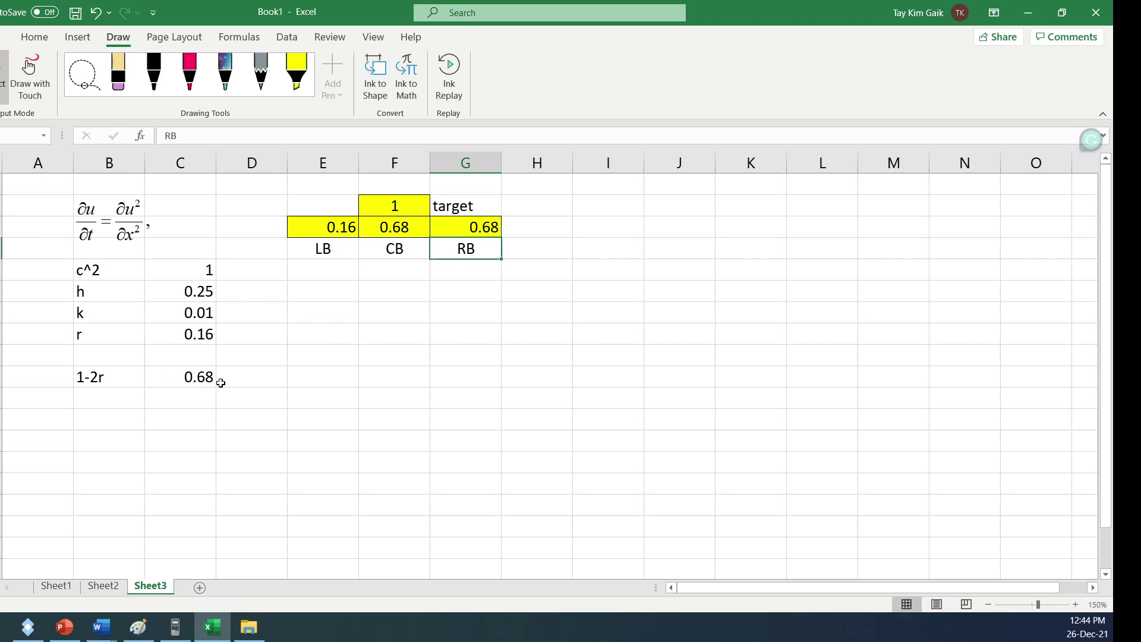
{"action": "left_click", "coordinate": [396, 399]}
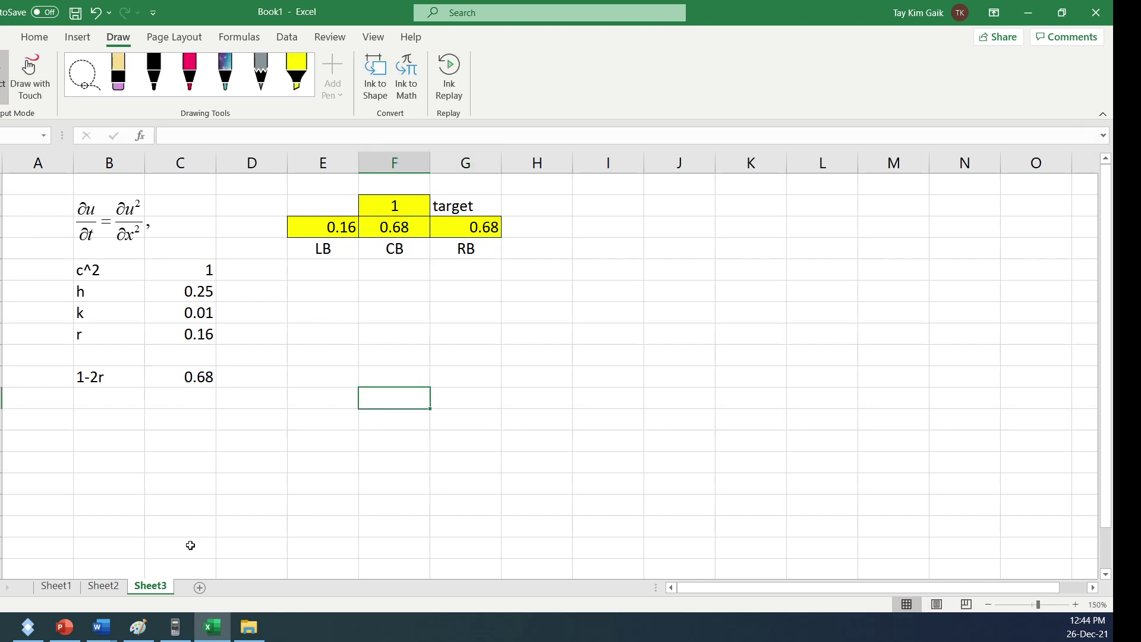
{"action": "mouse_move", "coordinate": [117, 625]}
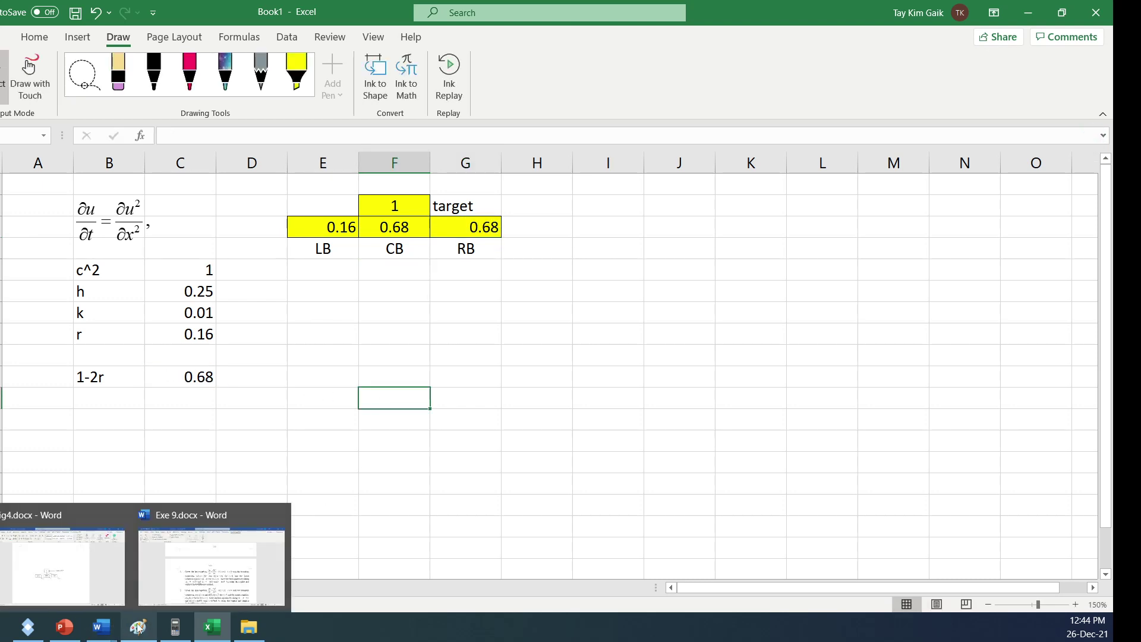
After checking the Word problem, enter label t and times 0.03 and 0.02 in column B.
{"action": "left_click", "coordinate": [176, 602]}
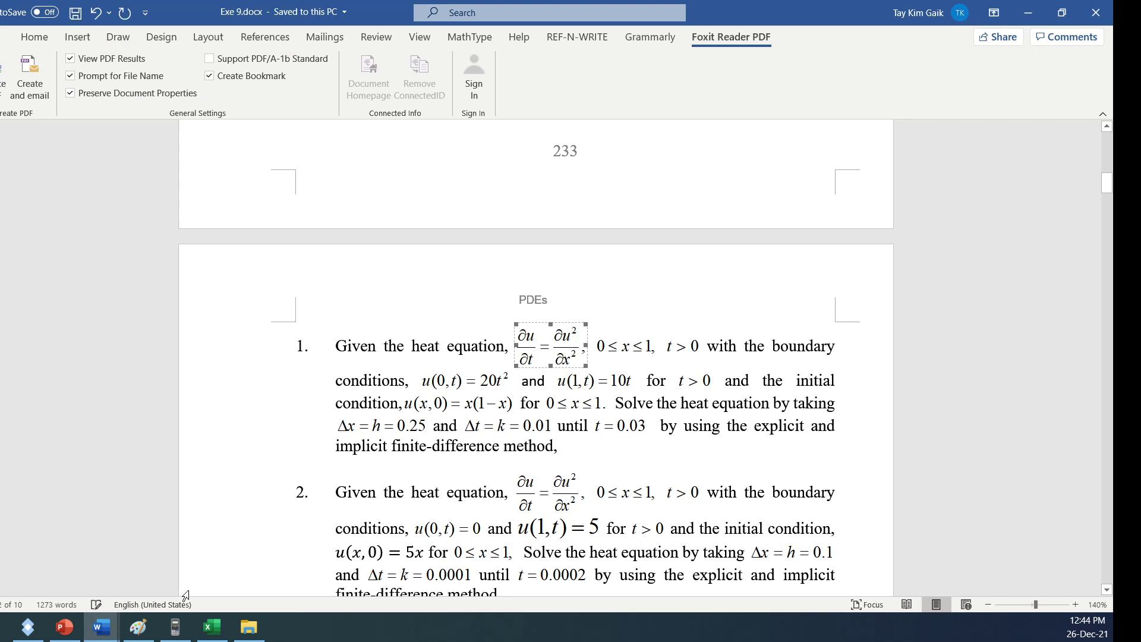
{"action": "left_click", "coordinate": [207, 635]}
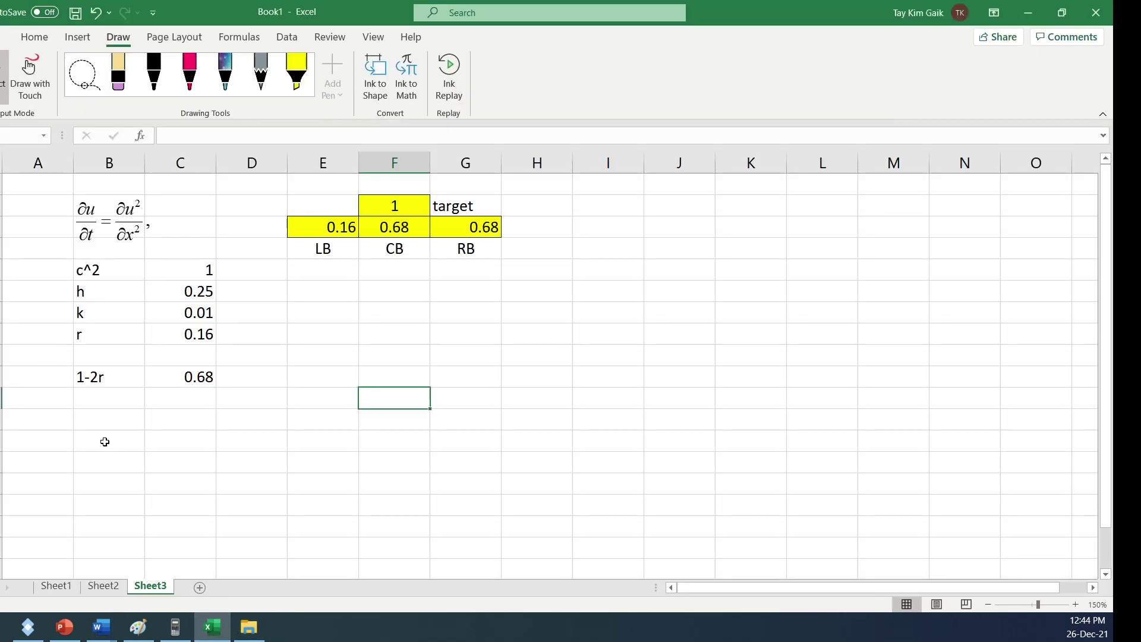
{"action": "left_click", "coordinate": [96, 420]}
{"action": "type", "text": "t"}
{"action": "left_click", "coordinate": [93, 446]}
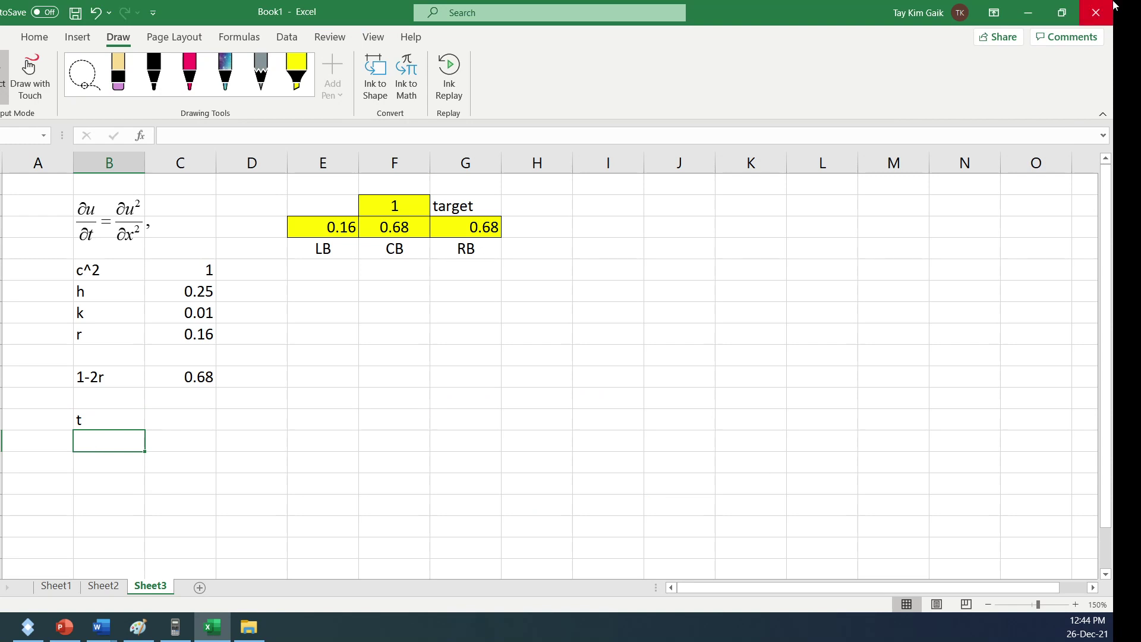
{"action": "type", "text": "00."}
{"action": "key", "text": "BackSpace"}
{"action": "key", "text": "BackSpace"}
{"action": "type", "text": "0"}
{"action": "key", "text": "BackSpace"}
{"action": "type", "text": ".03"}
{"action": "key", "text": "Return"}
{"action": "type", "text": "0.02"}
{"action": "key", "text": "Return"}
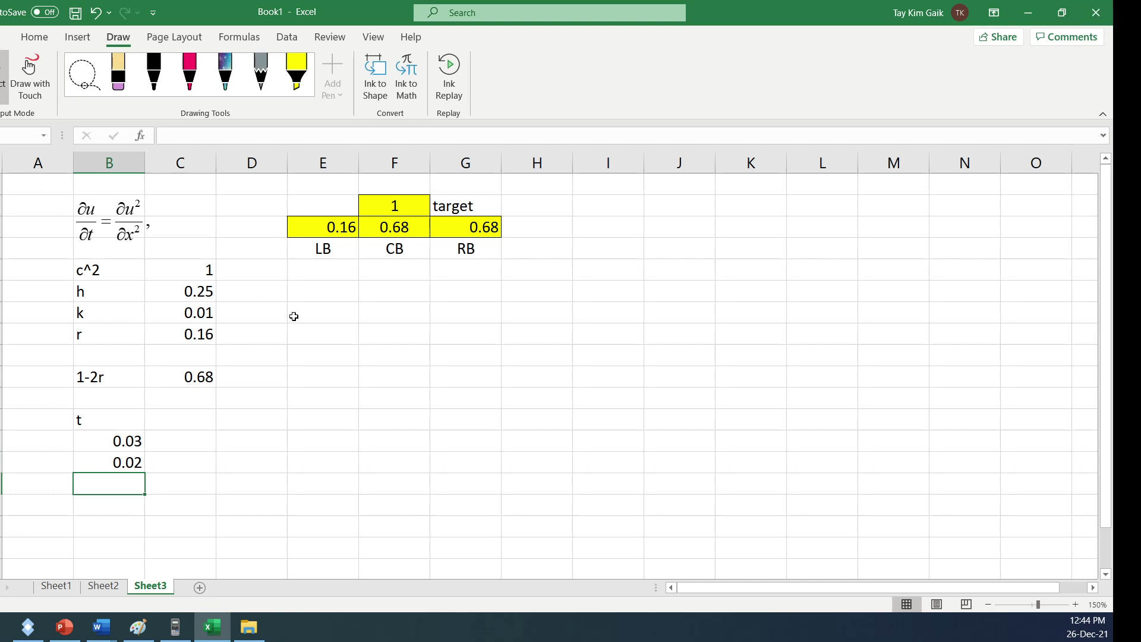
Remove borders from the 0.03 and 0.02 cells and fill the series down to 0.01.
{"action": "left_click_drag", "start_coordinate": [119, 440], "coordinate": [126, 458]}
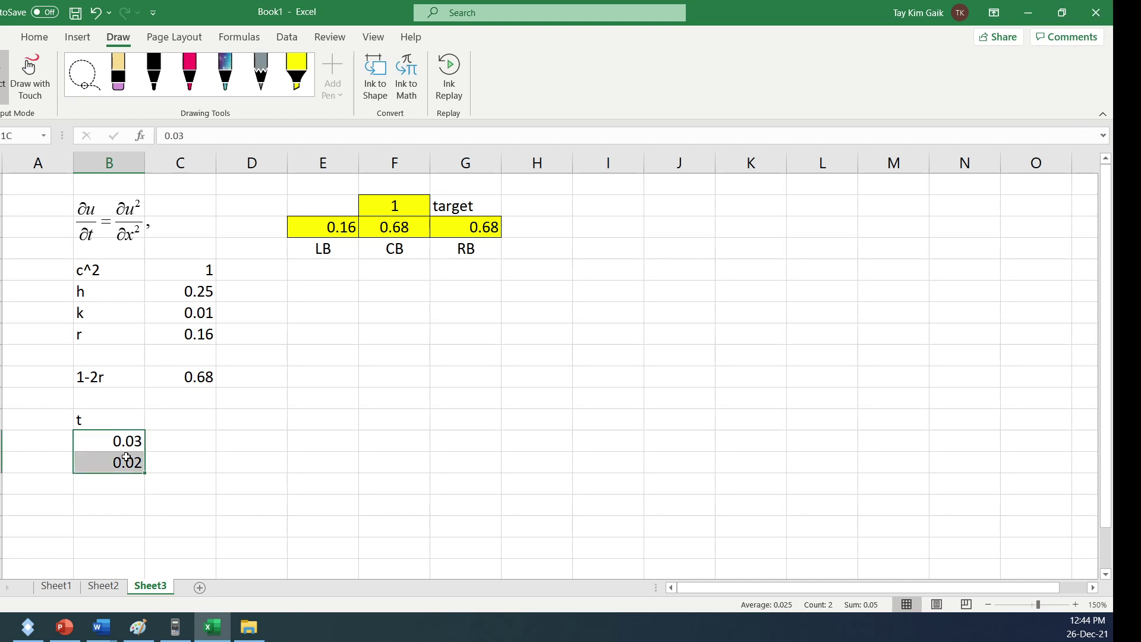
{"action": "left_click", "coordinate": [33, 38]}
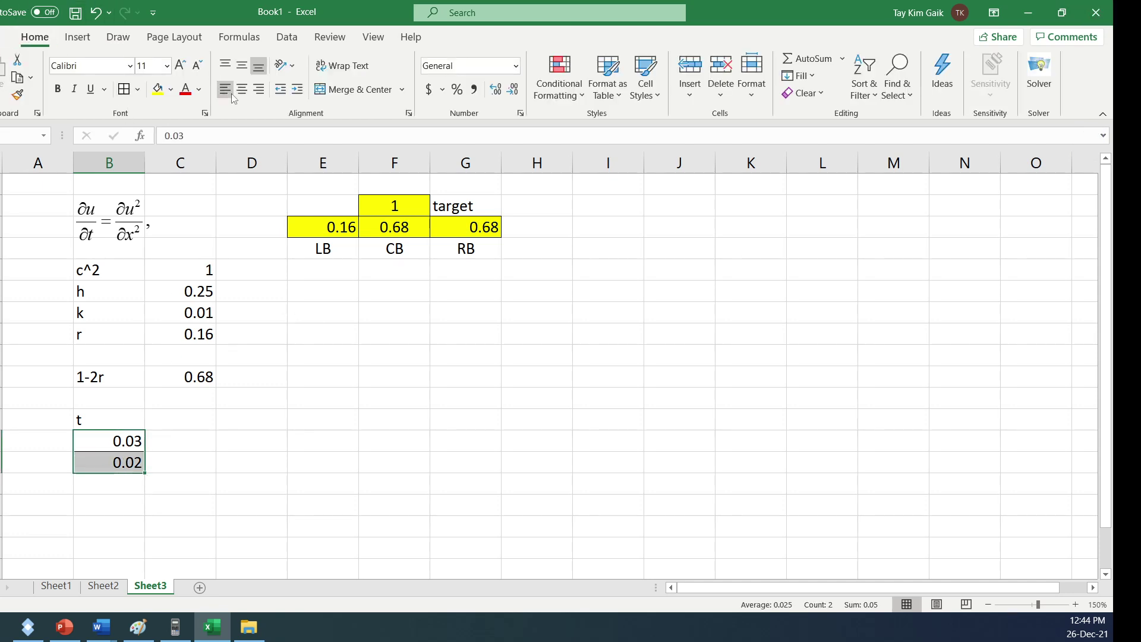
{"action": "left_click", "coordinate": [137, 95]}
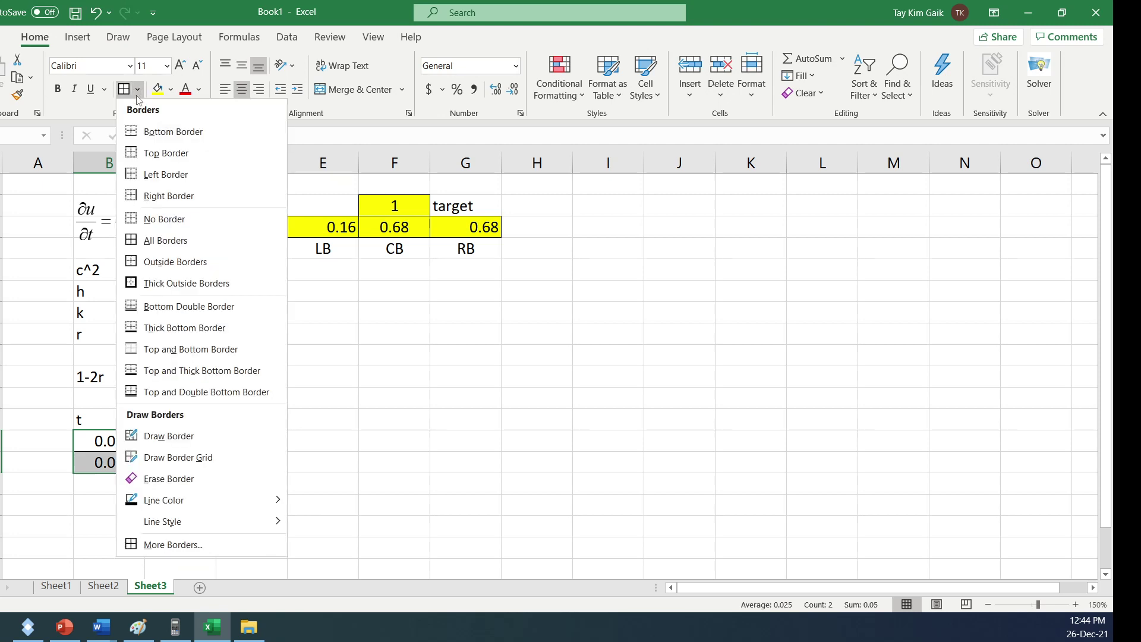
{"action": "left_click", "coordinate": [161, 219]}
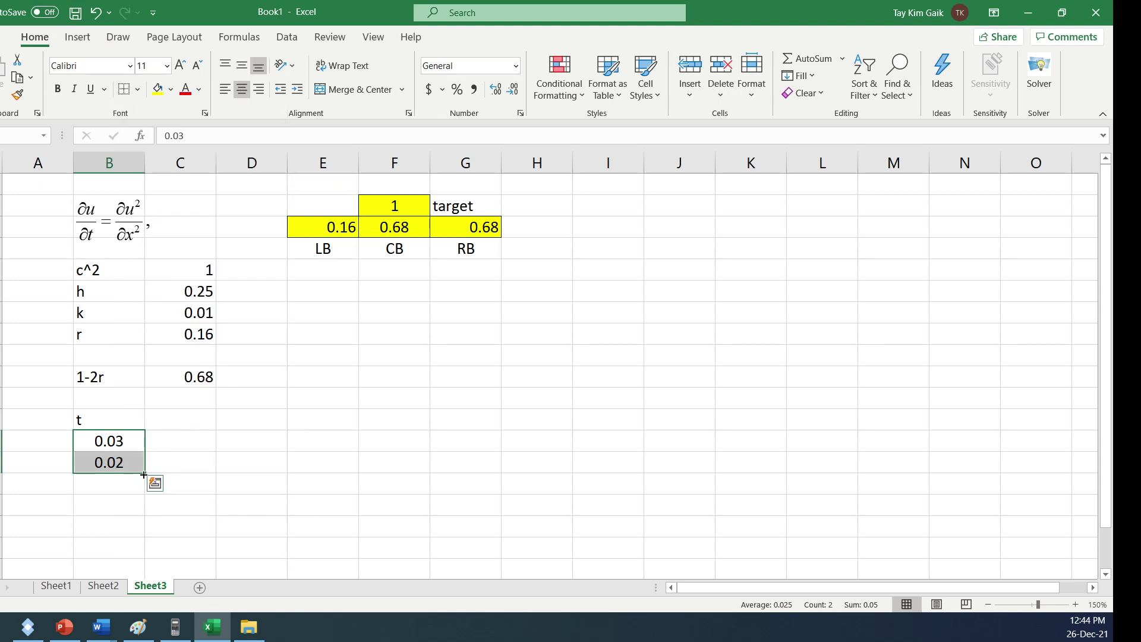
{"action": "left_click_drag", "start_coordinate": [143, 474], "coordinate": [146, 516]}
Enter x values 0 and 0.25 and fill the row across to 0.5, 0.75 and 1.
{"action": "left_click", "coordinate": [193, 531]}
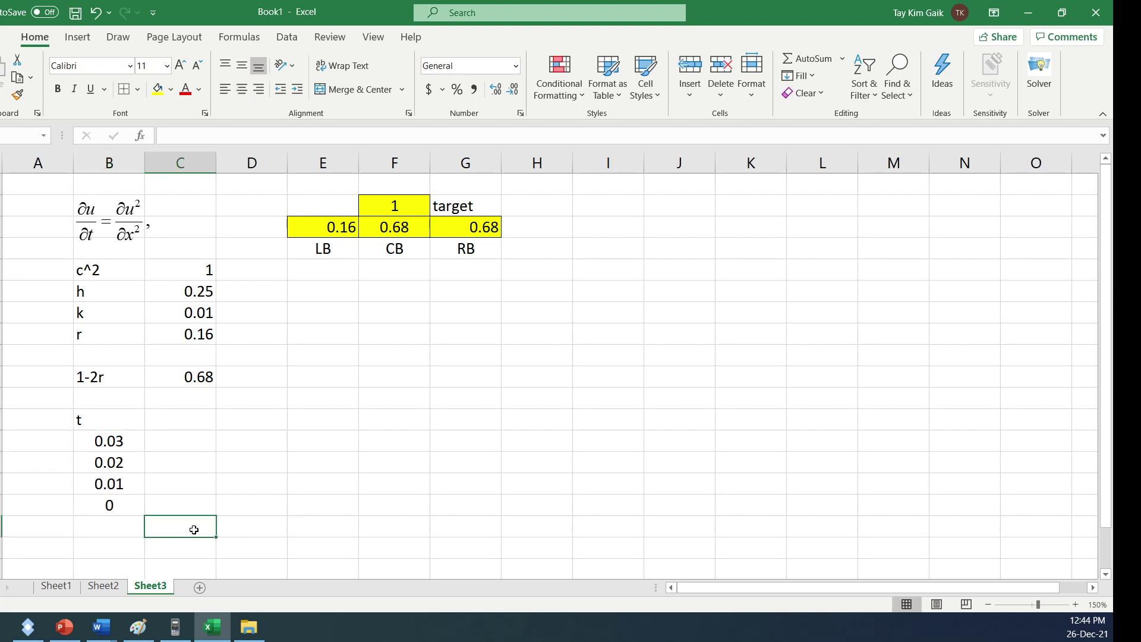
{"action": "type", "text": "0"}
{"action": "left_click", "coordinate": [265, 522]}
{"action": "type", "text": "0.25"}
{"action": "key", "text": "Return"}
{"action": "left_click_drag", "start_coordinate": [176, 527], "coordinate": [259, 524]}
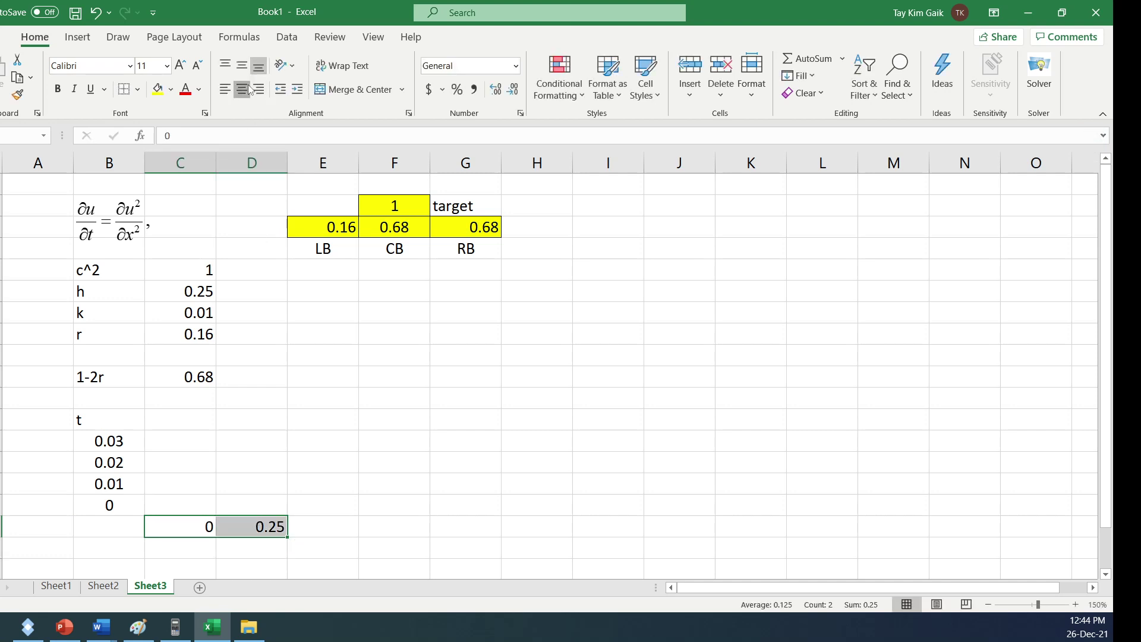
{"action": "left_click_drag", "start_coordinate": [288, 538], "coordinate": [486, 544]}
Label the row x, then bring up the Exe 9 Word document.
{"action": "left_click", "coordinate": [552, 526]}
{"action": "type", "text": "x"}
{"action": "left_click", "coordinate": [631, 544]}
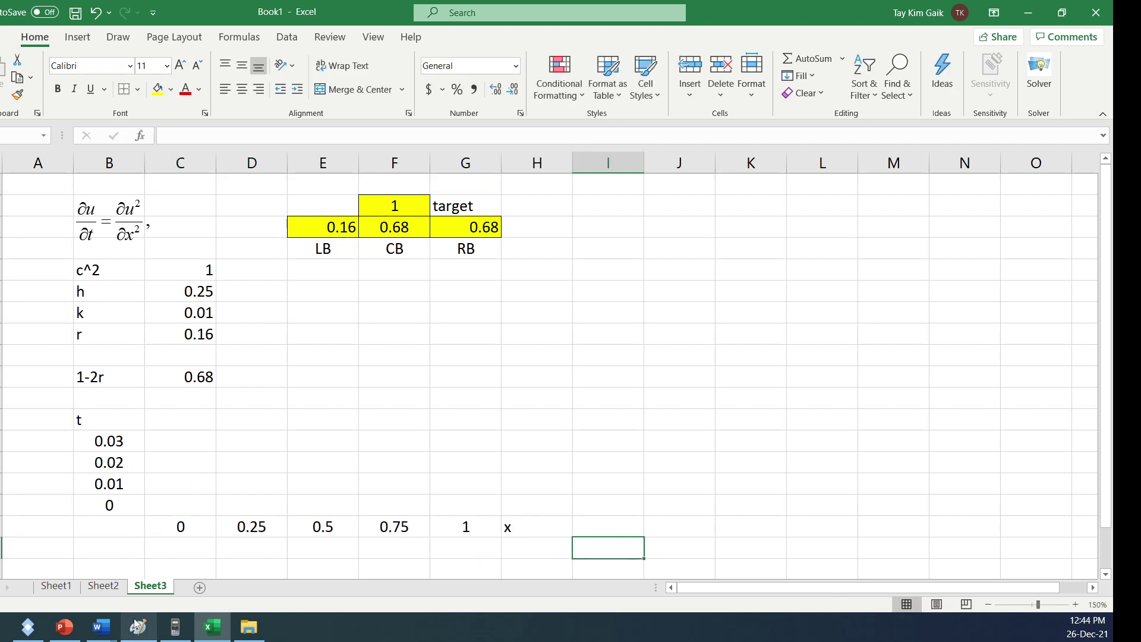
{"action": "left_click", "coordinate": [102, 627]}
Copy the u(0,t)=20t² equation from Word and paste it beside the x = 0 column.
{"action": "left_click", "coordinate": [165, 582]}
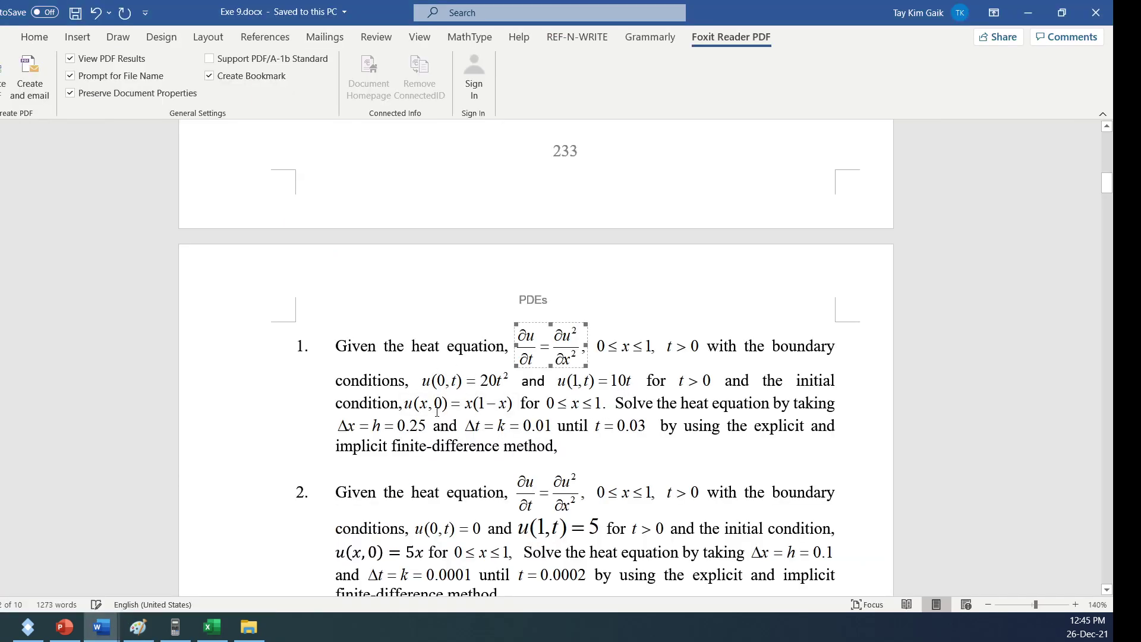
{"action": "left_click", "coordinate": [446, 384]}
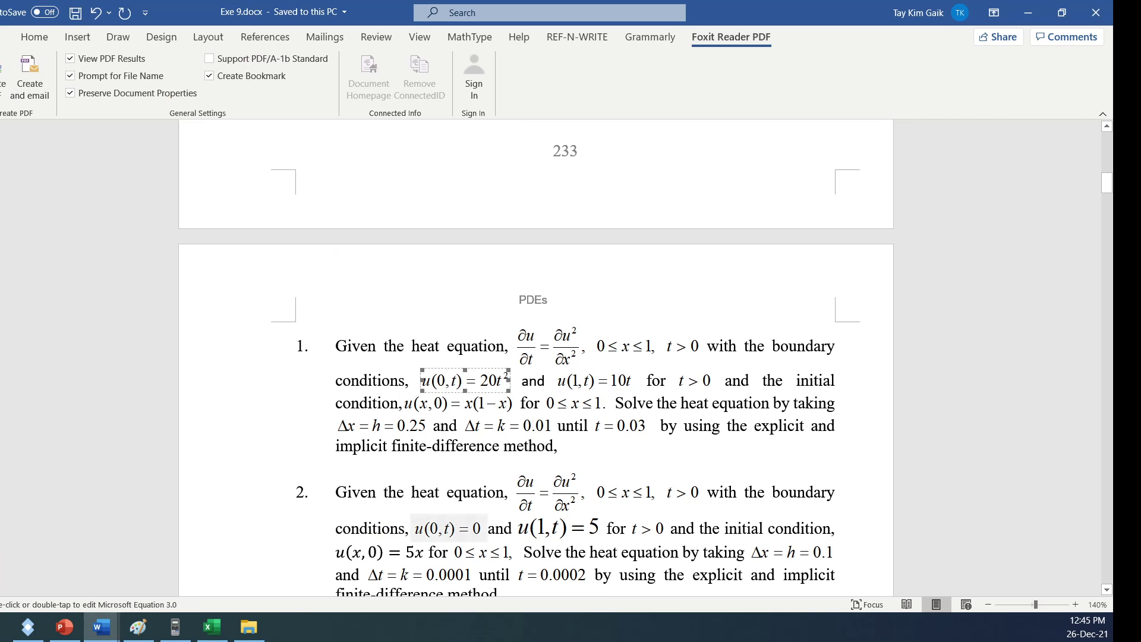
{"action": "left_click", "coordinate": [213, 626]}
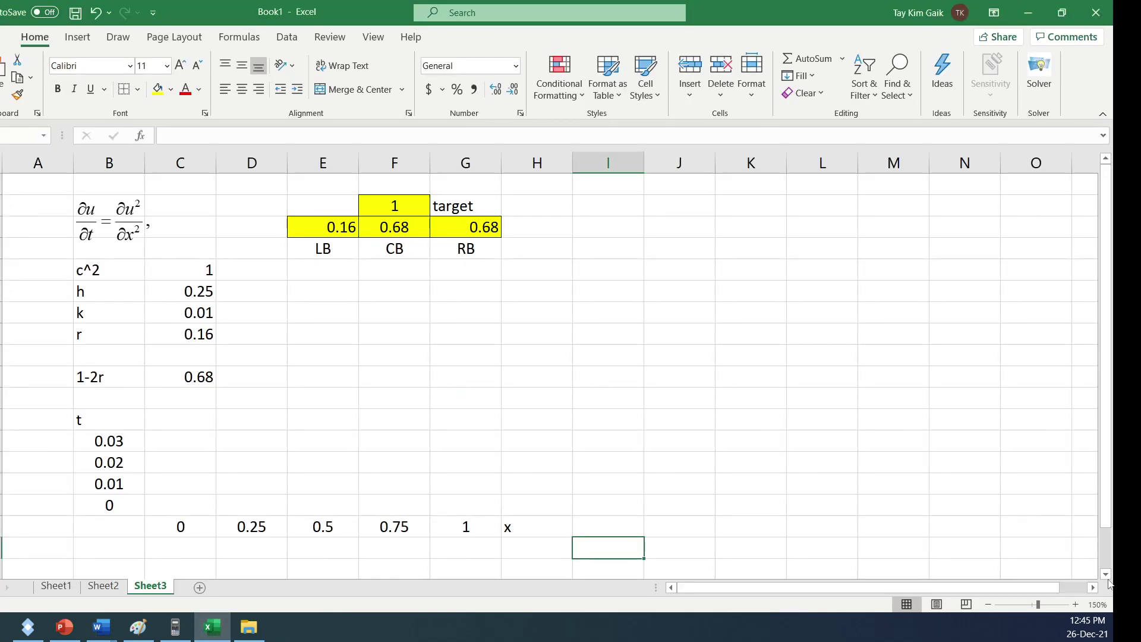
{"action": "left_click", "coordinate": [1105, 574]}
{"action": "left_click", "coordinate": [1105, 575]}
{"action": "left_click", "coordinate": [1105, 574]}
{"action": "left_click", "coordinate": [1105, 575]}
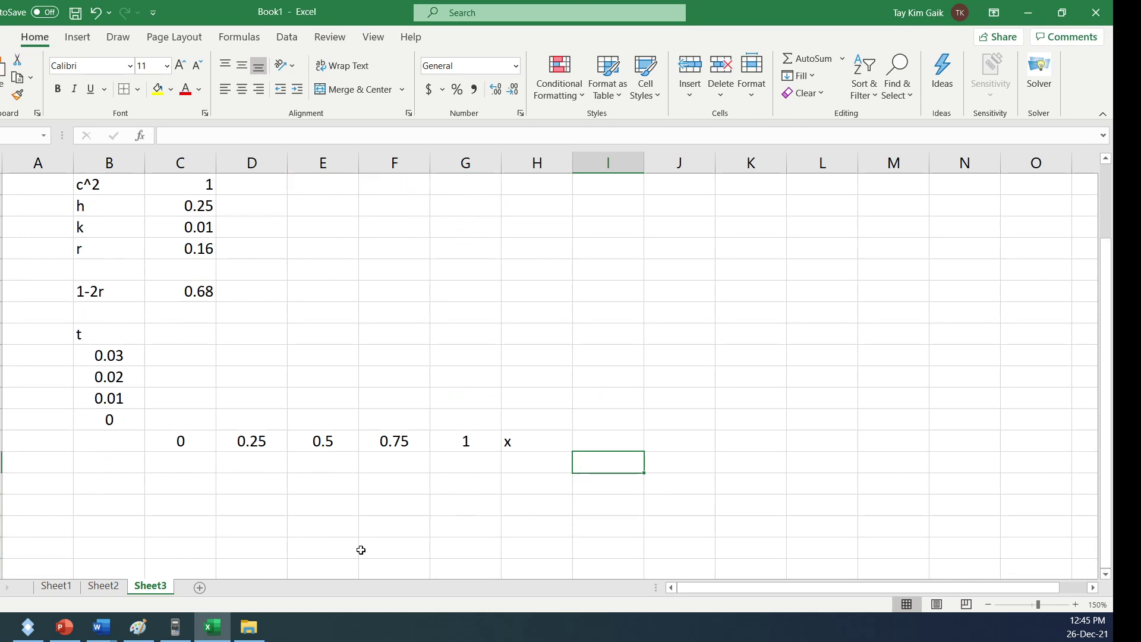
{"action": "left_click", "coordinate": [170, 486]}
{"action": "key", "text": "ctrl+v"}
{"action": "left_click", "coordinate": [205, 524]}
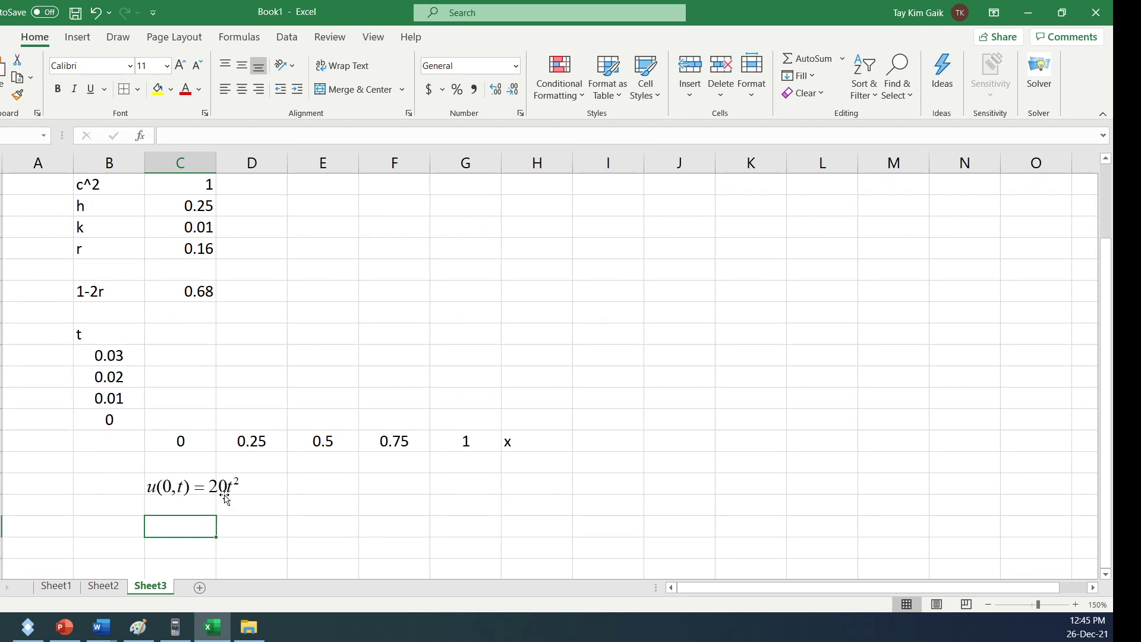
Enter =20*B16^2 at t = 0 and fill it up, giving 0, 0.002, 0.008, 0.018.
{"action": "left_click", "coordinate": [167, 420]}
{"action": "type", "text": "=20*"}
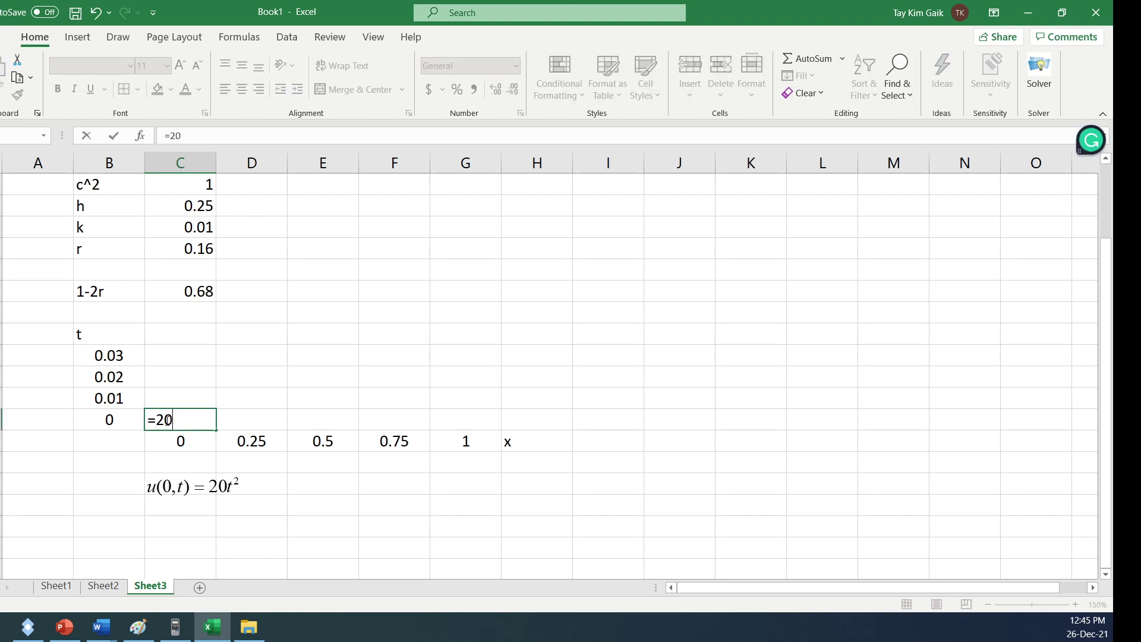
{"action": "left_click", "coordinate": [88, 426]}
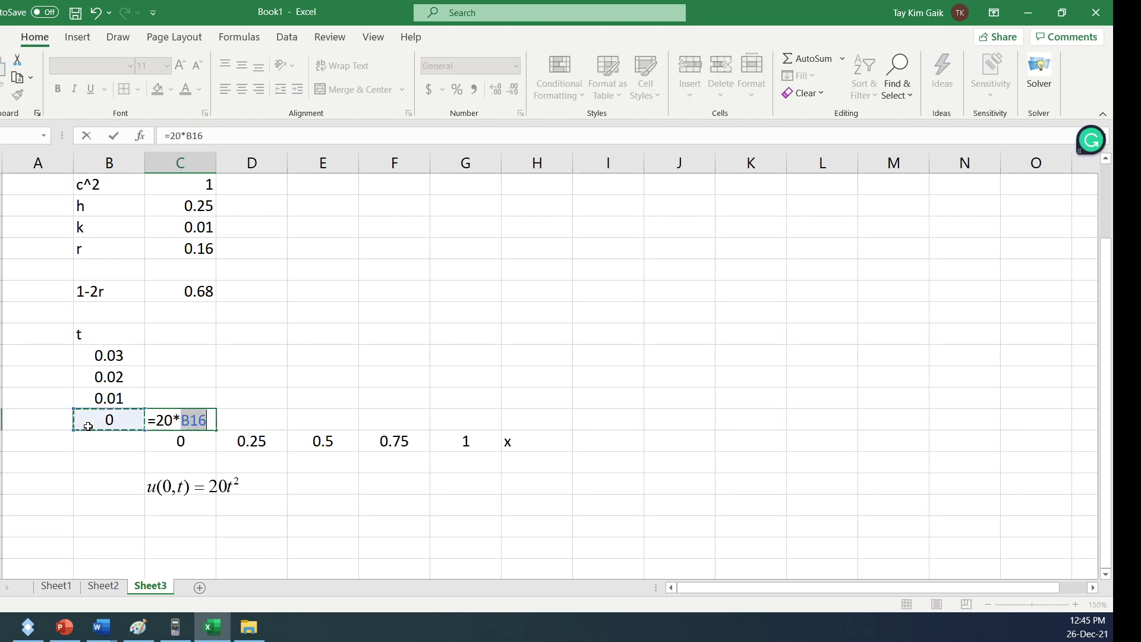
{"action": "type", "text": "^2"}
{"action": "key", "text": "Return"}
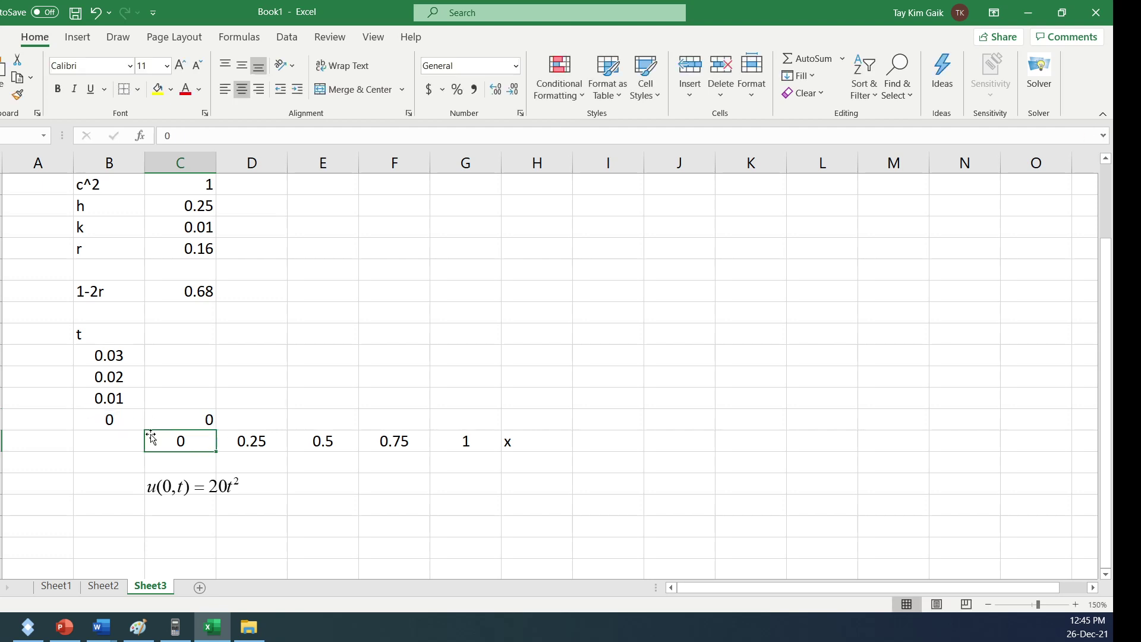
{"action": "left_click", "coordinate": [166, 424]}
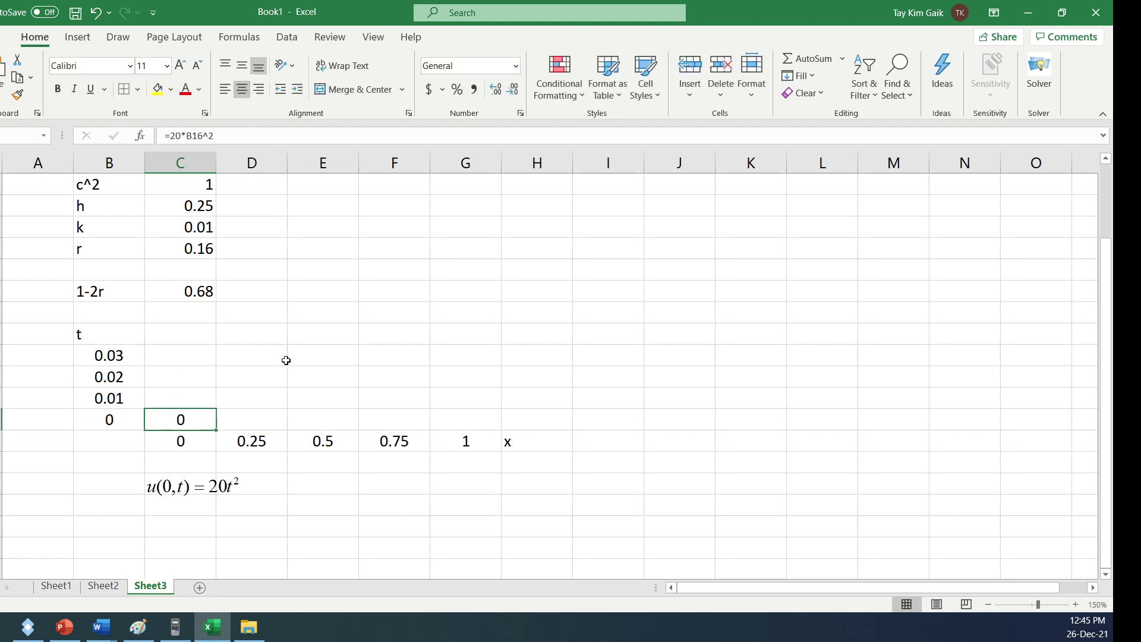
{"action": "left_click_drag", "start_coordinate": [216, 430], "coordinate": [198, 356]}
Copy the u(1,t)=10t equation from Word and paste it under the x = 1 column.
{"action": "left_click", "coordinate": [364, 503]}
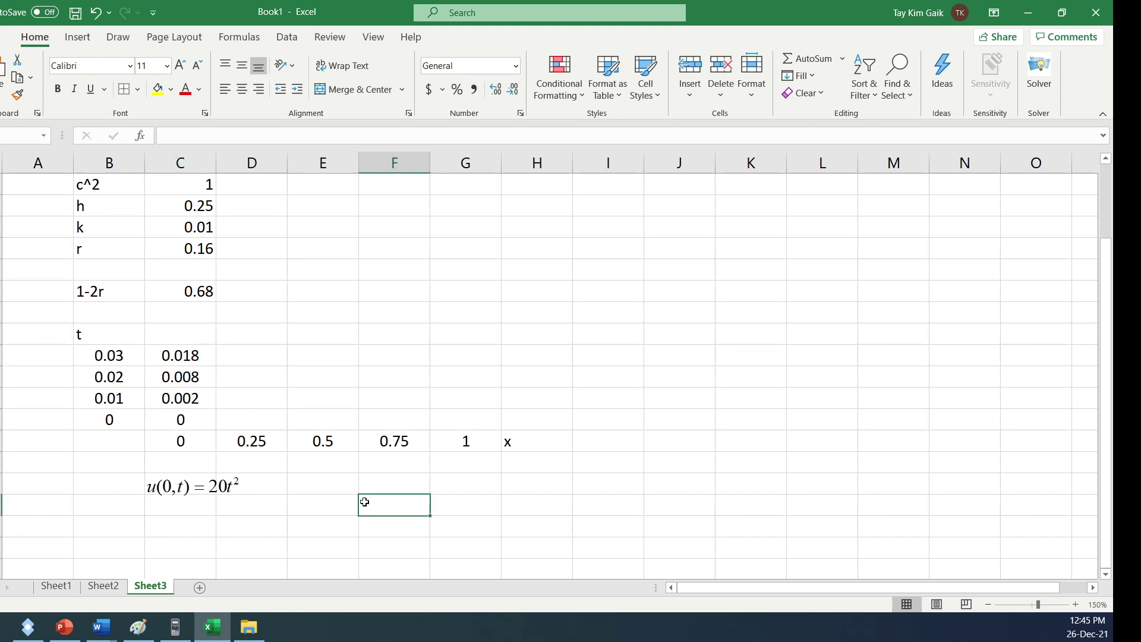
{"action": "mouse_move", "coordinate": [102, 628]}
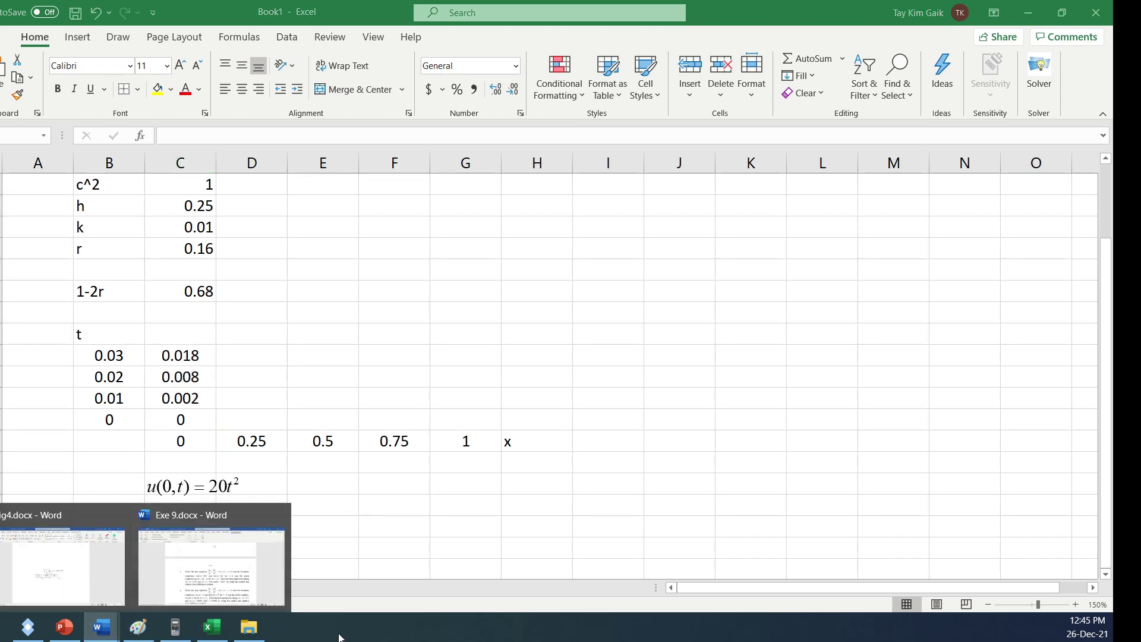
{"action": "left_click", "coordinate": [250, 590]}
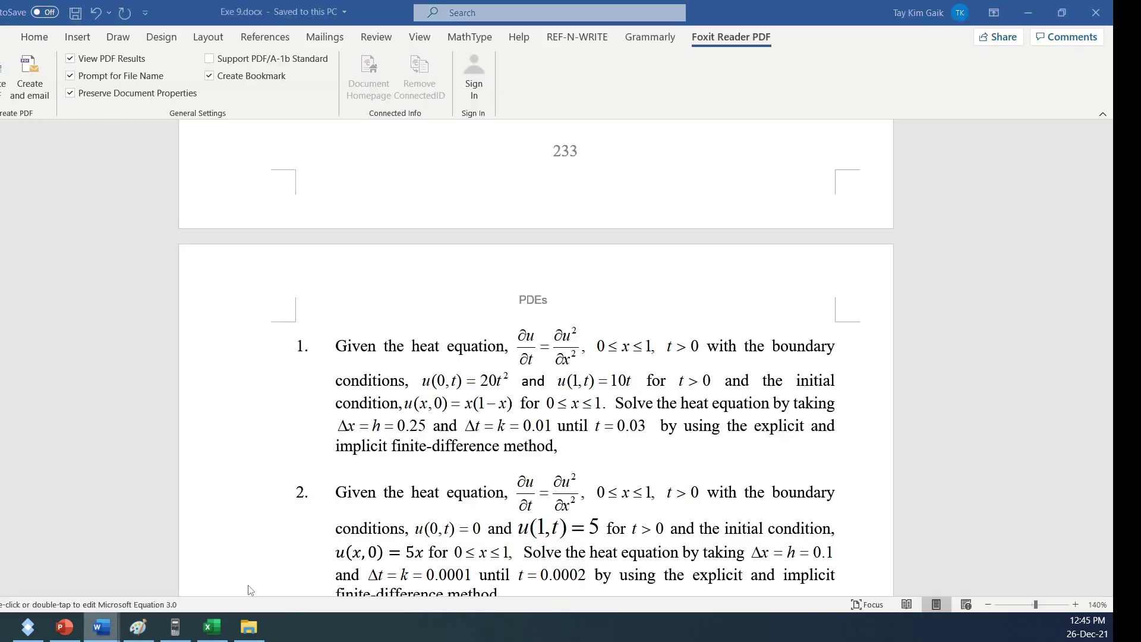
{"action": "left_click", "coordinate": [596, 382]}
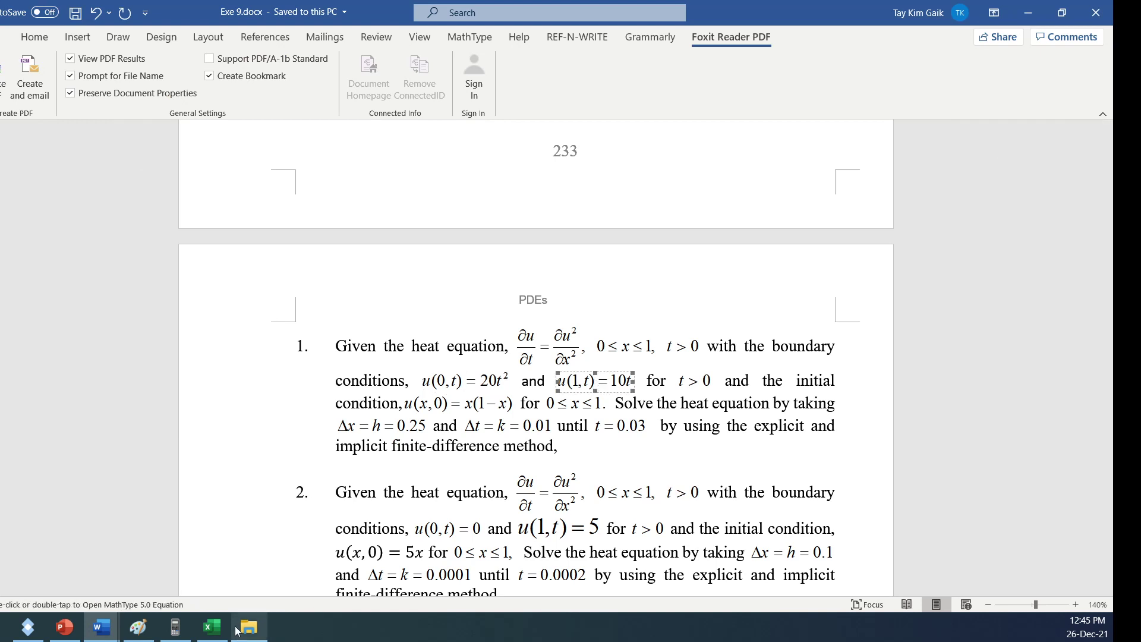
{"action": "left_click", "coordinate": [212, 627]}
{"action": "left_click", "coordinate": [472, 491]}
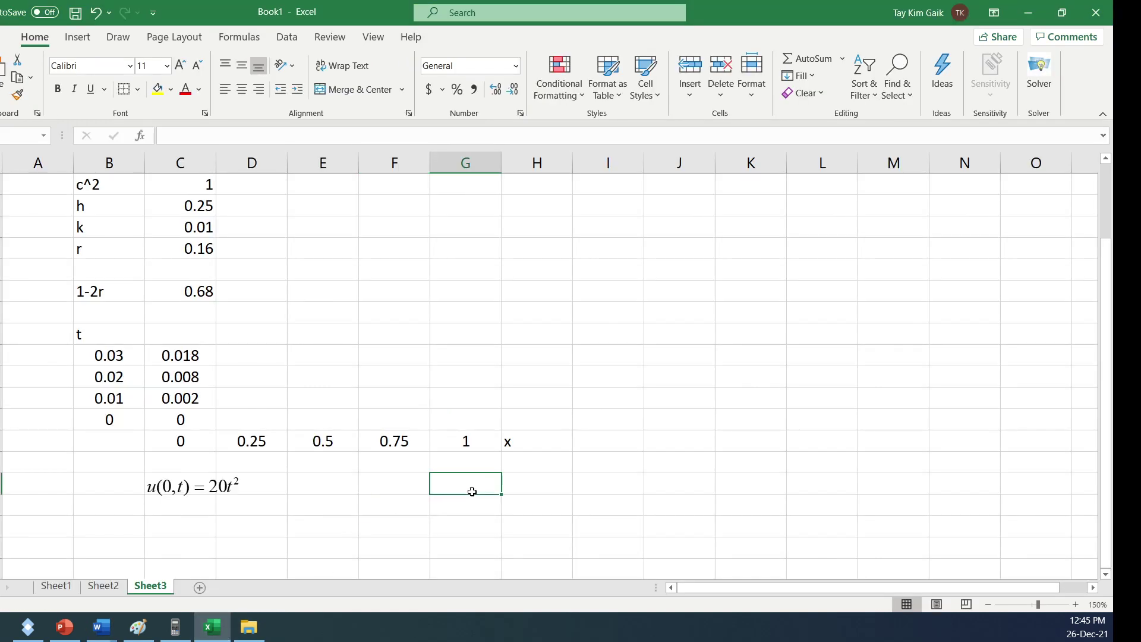
{"action": "key", "text": "ctrl+v"}
Enter the 10t formula at t = 0 for x = 1 and fill up, giving 0, 0.1, 0.2, 0.3.
{"action": "left_click", "coordinate": [458, 425]}
{"action": "type", "text": "=10"}
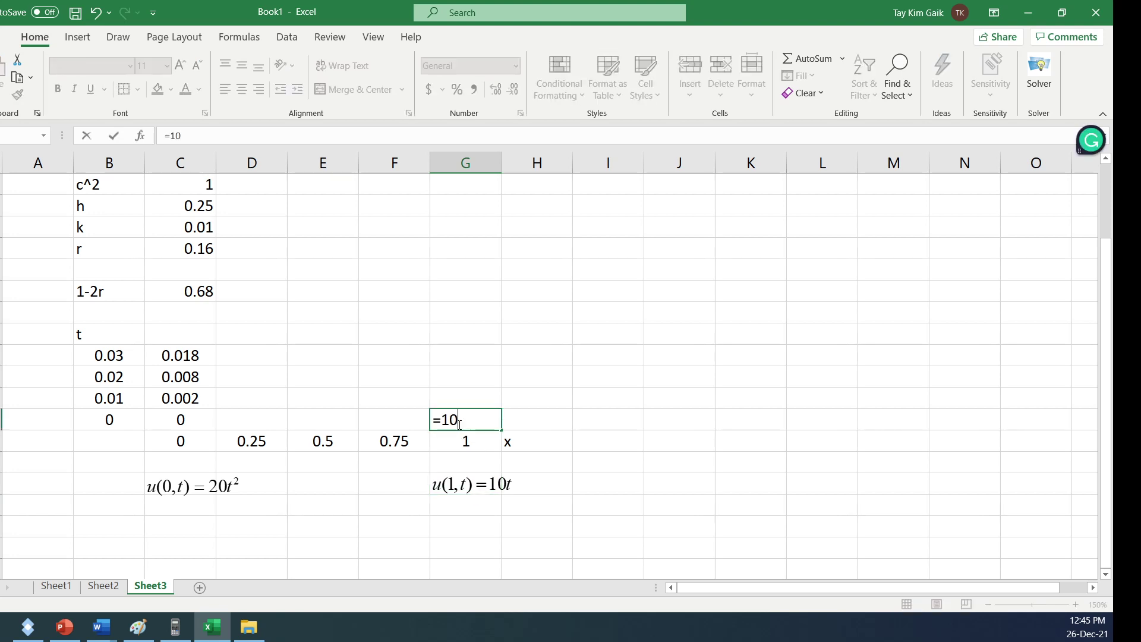
{"action": "type", "text": "*"}
{"action": "left_click", "coordinate": [123, 421]}
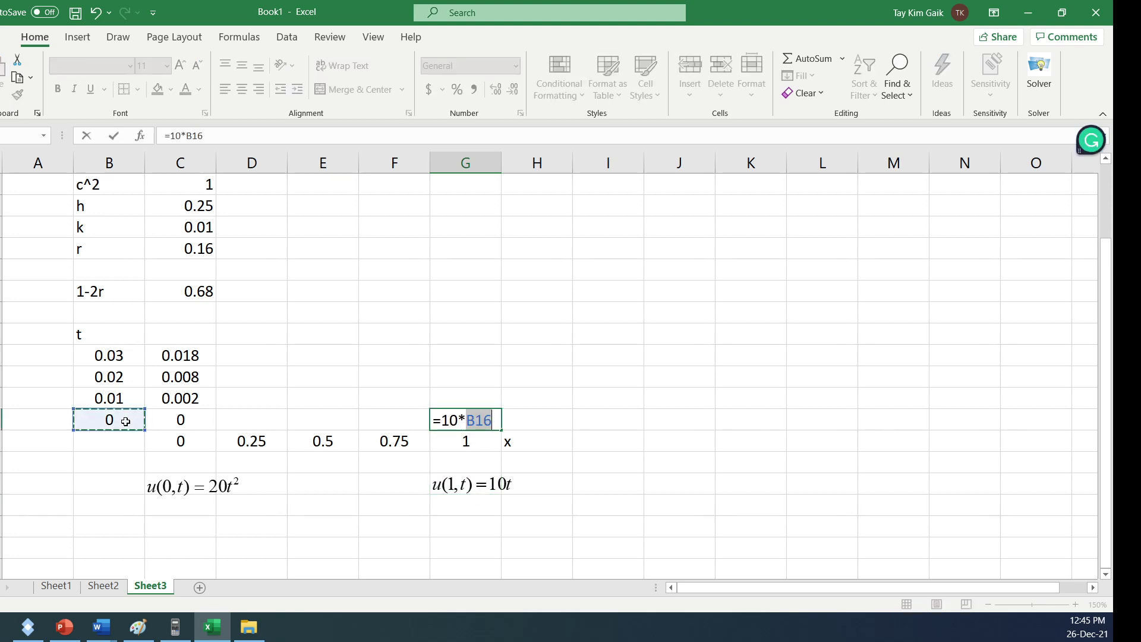
{"action": "key", "text": "Return"}
{"action": "left_click", "coordinate": [471, 410]}
{"action": "left_click_drag", "start_coordinate": [503, 432], "coordinate": [489, 355]}
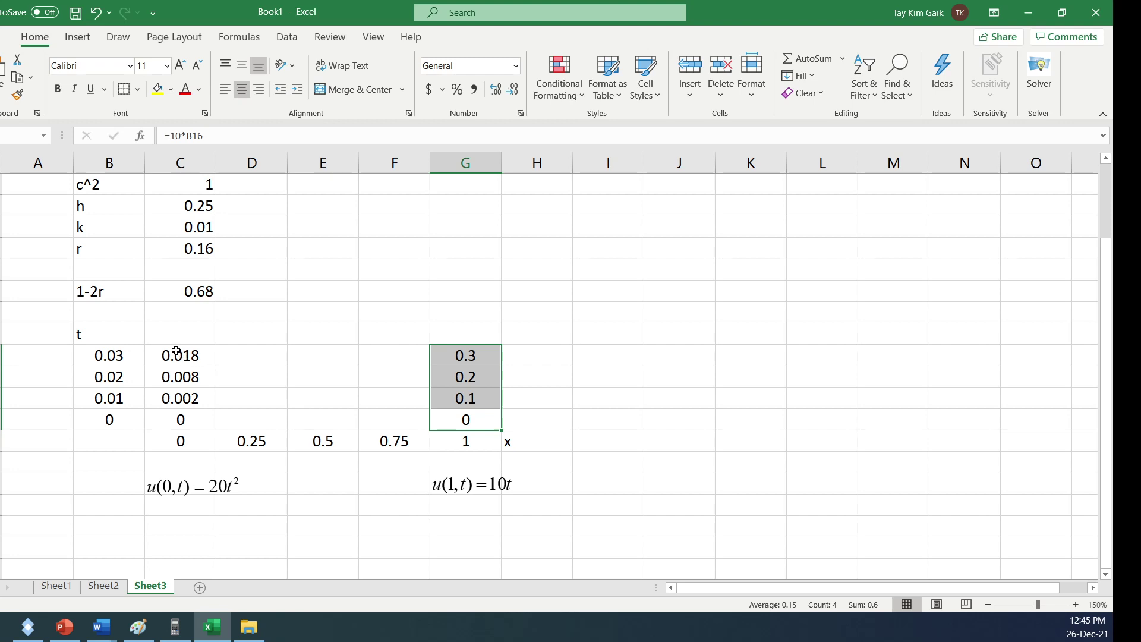
Apply All Borders to the whole solution grid.
{"action": "left_click_drag", "start_coordinate": [176, 352], "coordinate": [438, 413]}
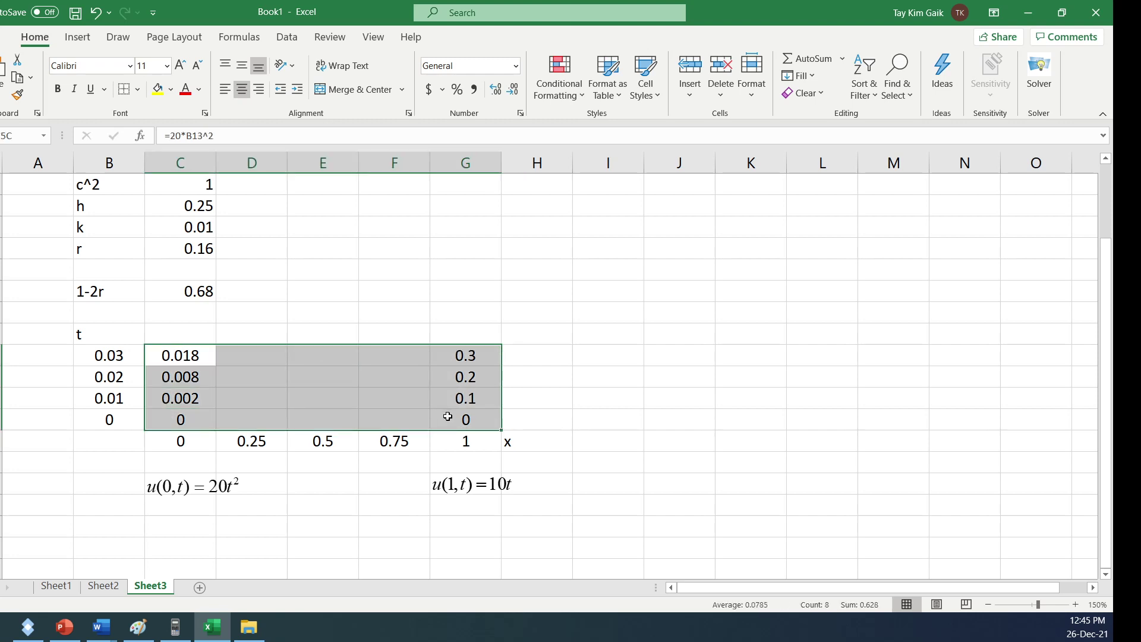
{"action": "left_click", "coordinate": [137, 90]}
{"action": "left_click", "coordinate": [146, 229]}
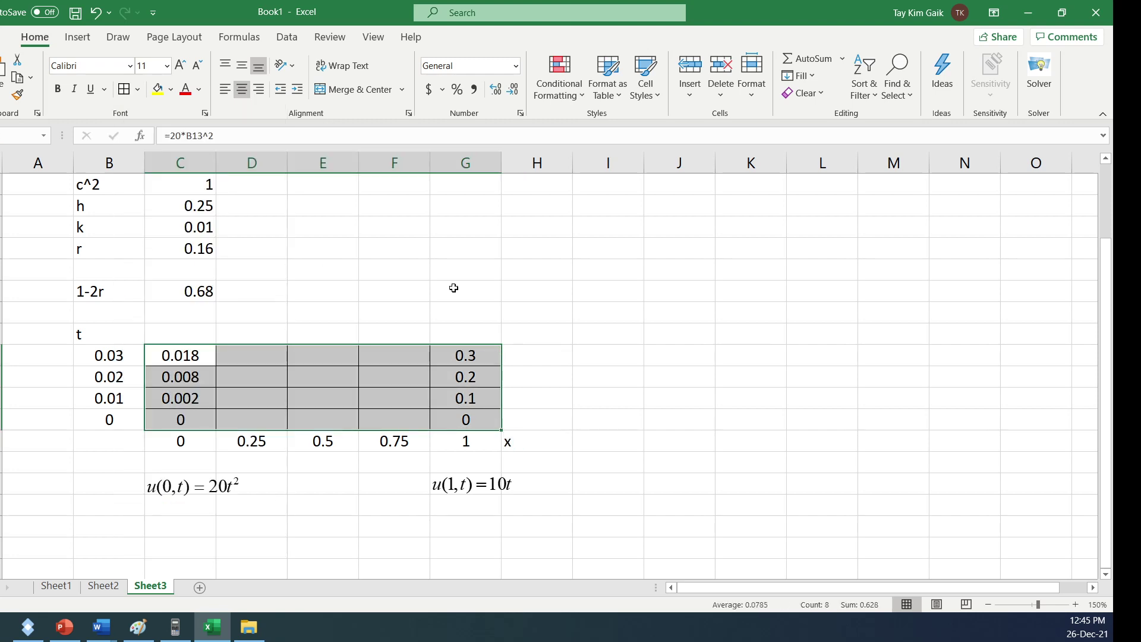
{"action": "left_click", "coordinate": [596, 328]}
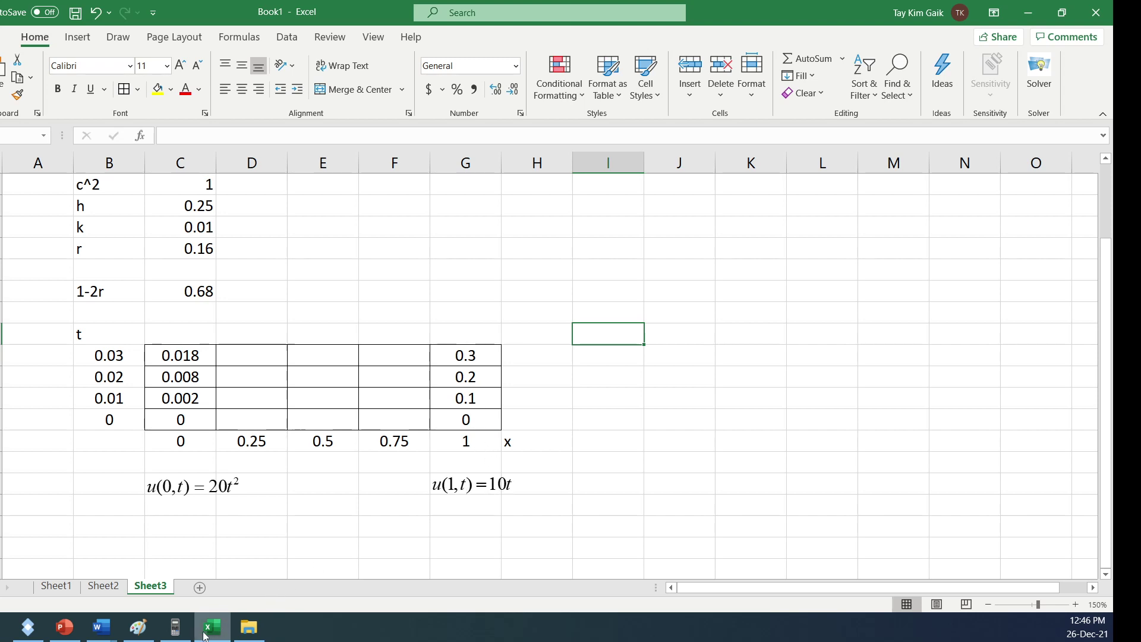
Copy the u(x,0)=x(1−x) equation from Word and paste it beside the t = 0 row.
{"action": "mouse_move", "coordinate": [102, 628]}
{"action": "left_click", "coordinate": [212, 586]}
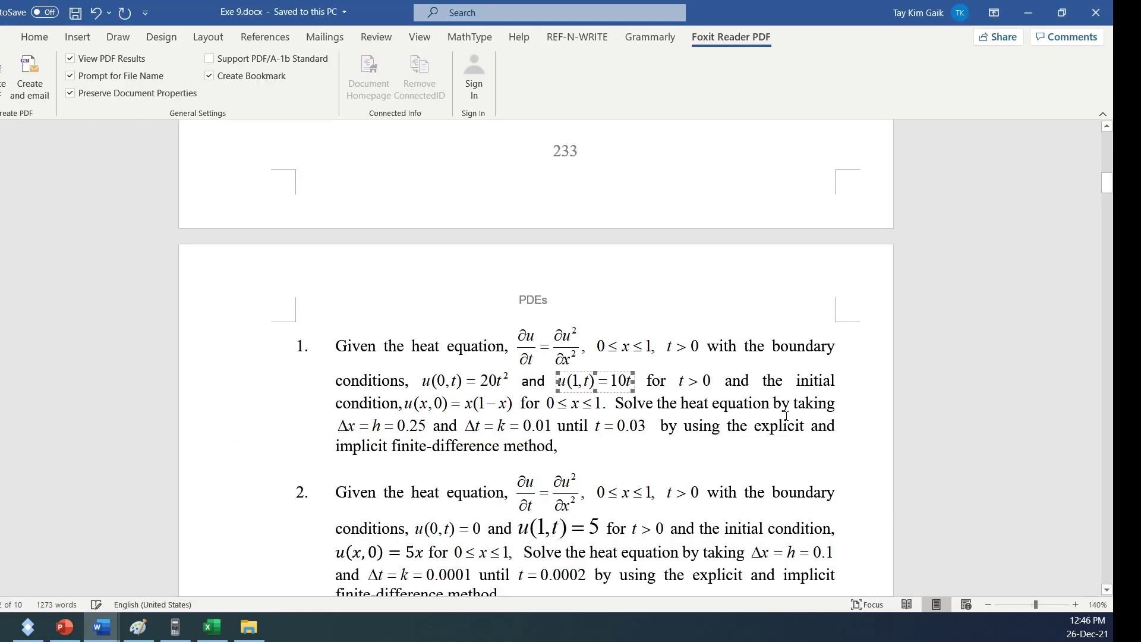
{"action": "left_click", "coordinate": [479, 404]}
{"action": "left_click", "coordinate": [212, 627]}
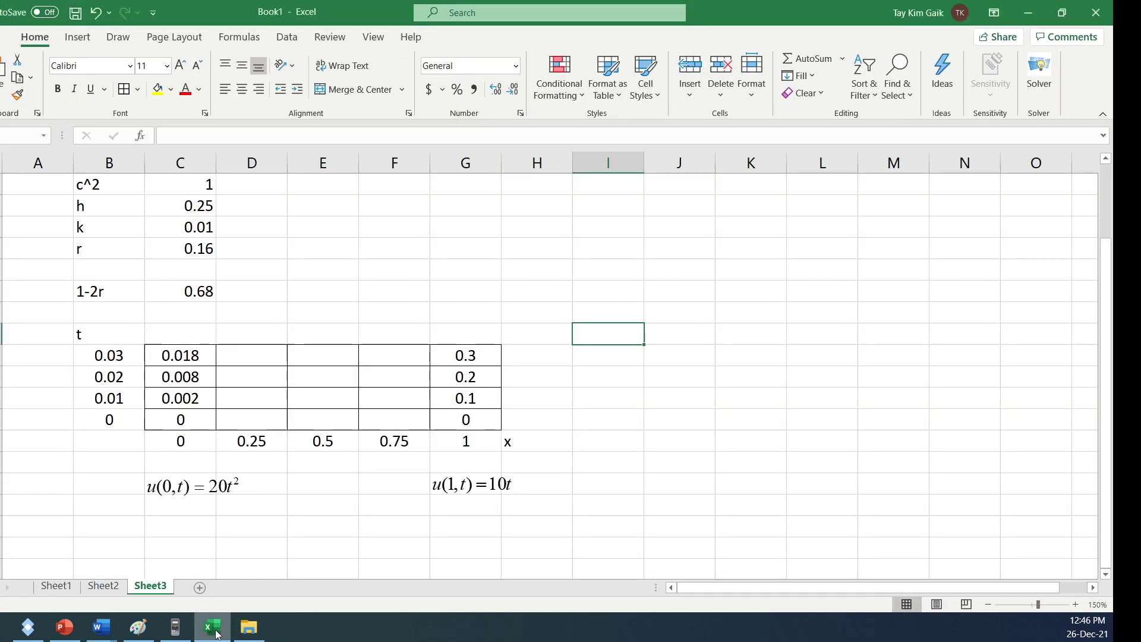
{"action": "left_click", "coordinate": [602, 420]}
{"action": "key", "text": "ctrl+v"}
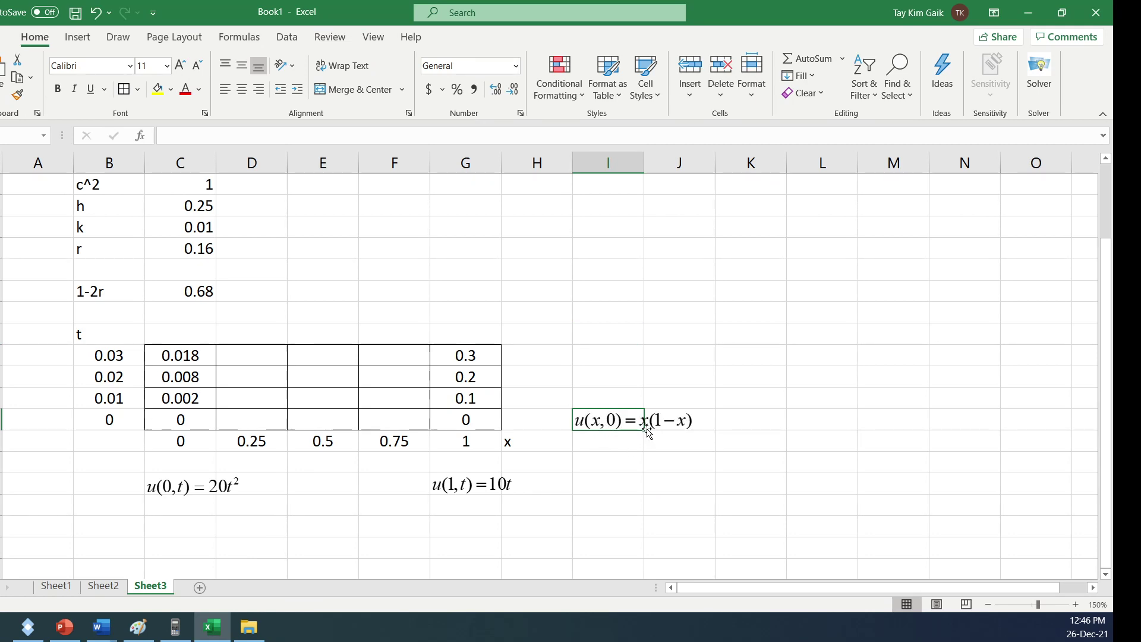
Enter =D17*(1-D17), centre it, and fill right to get 0.1875, 0.25, 0.1875.
{"action": "left_click", "coordinate": [272, 422]}
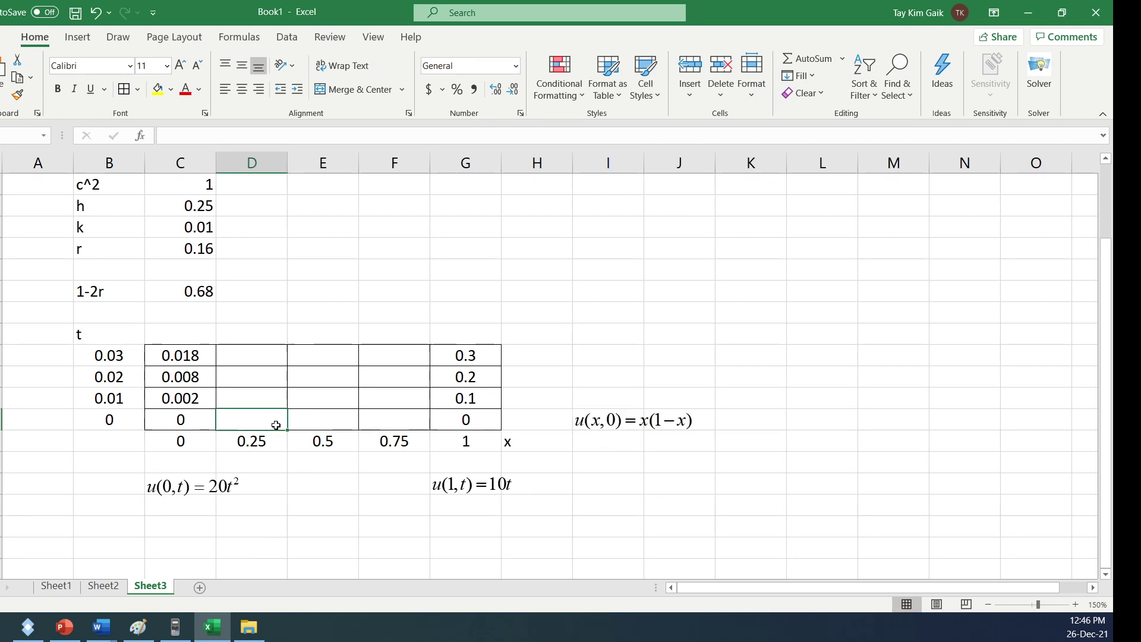
{"action": "type", "text": "="}
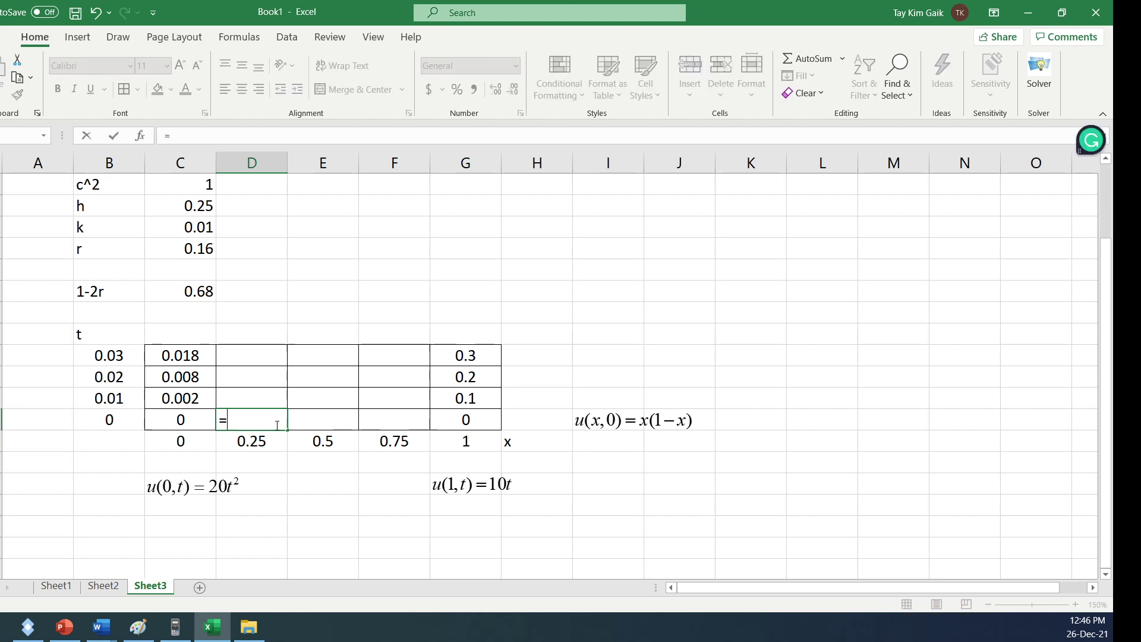
{"action": "left_click", "coordinate": [249, 440]}
{"action": "type", "text": "*(1-"}
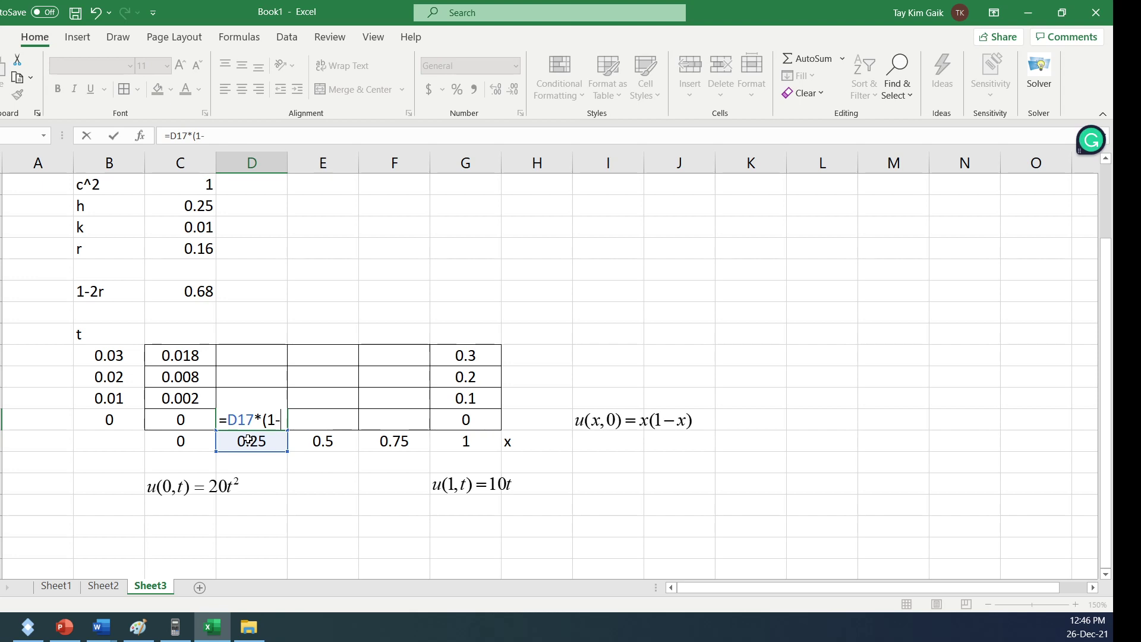
{"action": "left_click", "coordinate": [246, 441]}
{"action": "type", "text": ")"}
{"action": "key", "text": "Return"}
{"action": "left_click", "coordinate": [238, 420]}
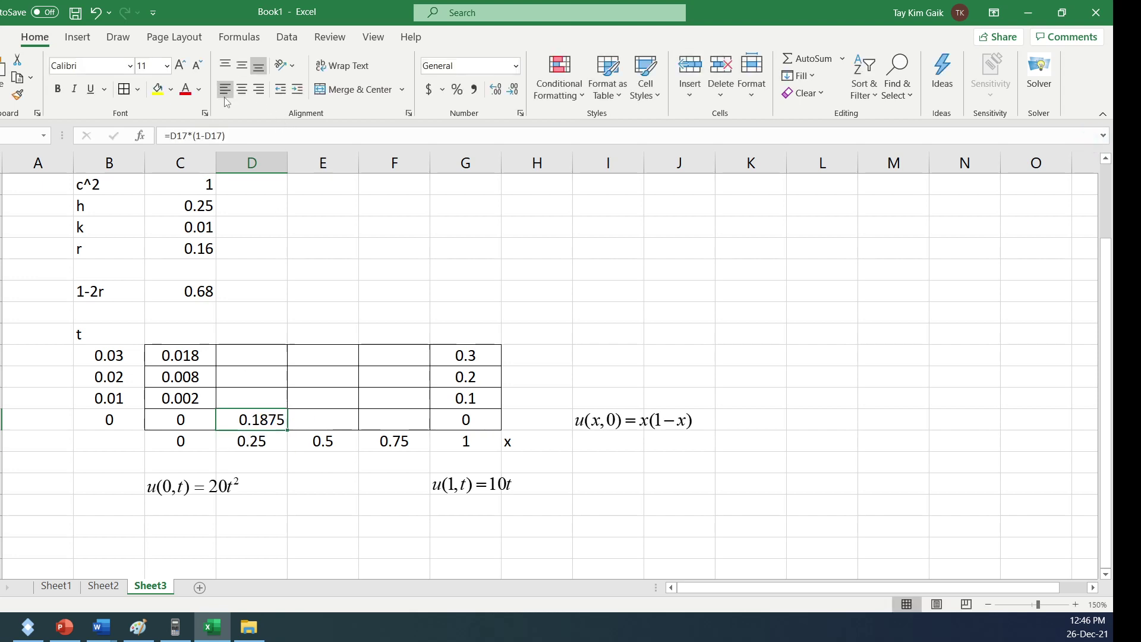
{"action": "left_click", "coordinate": [242, 88]}
{"action": "left_click_drag", "start_coordinate": [290, 429], "coordinate": [404, 424]}
{"action": "left_click", "coordinate": [325, 423]}
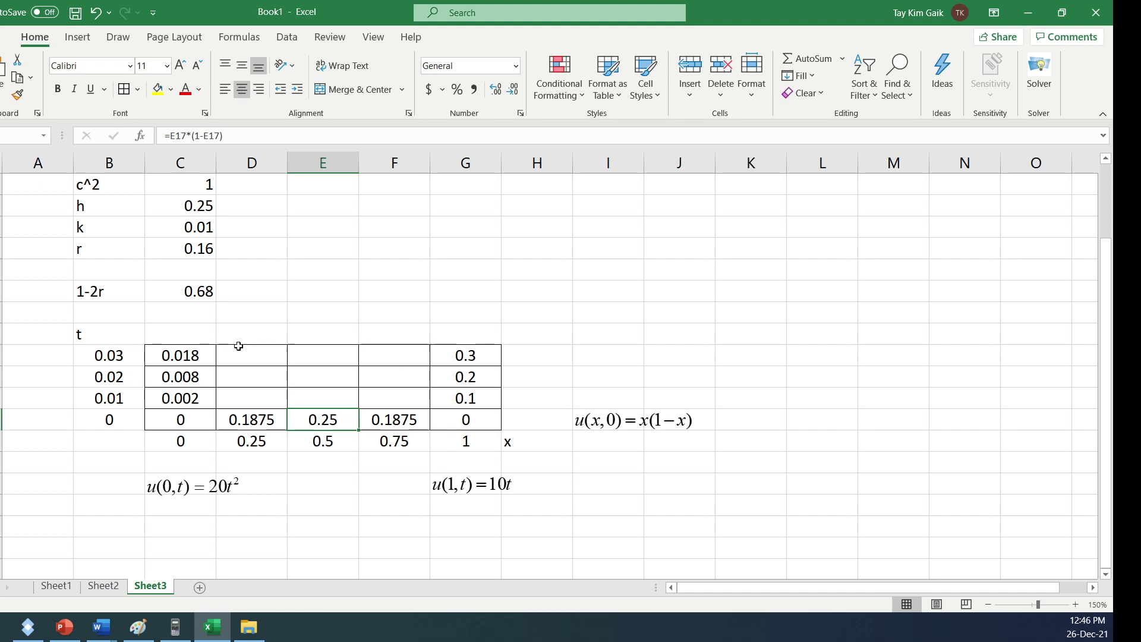
Centre the 0.16, 0.68, 0.68 coefficient values.
{"action": "left_click_drag", "start_coordinate": [238, 349], "coordinate": [397, 398]}
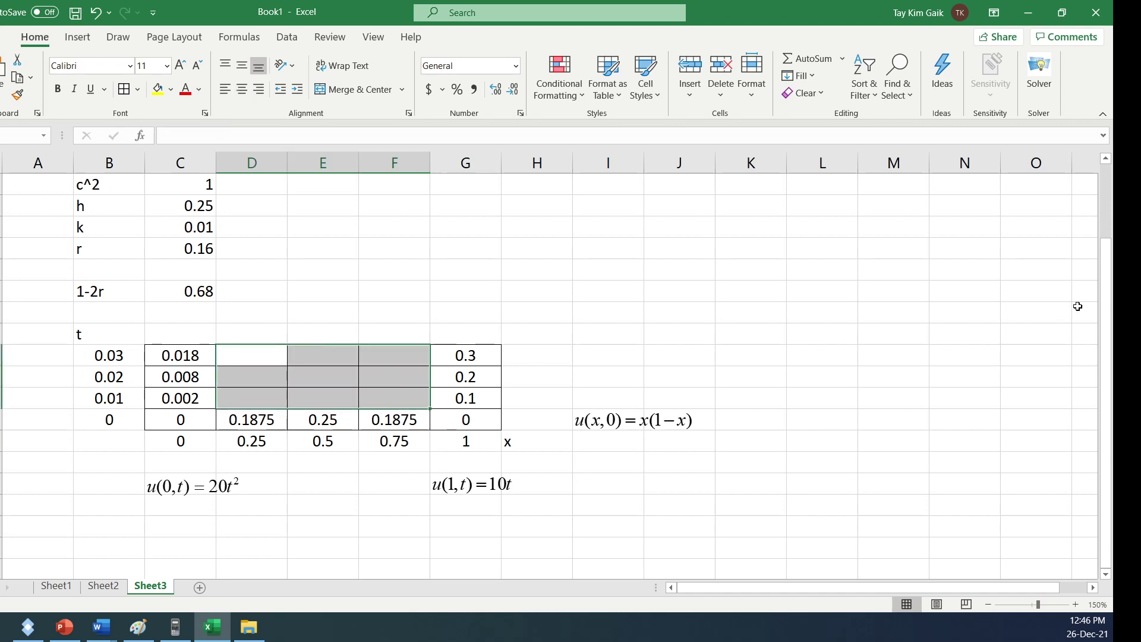
{"action": "left_click_drag", "start_coordinate": [1106, 283], "coordinate": [1103, 217]}
{"action": "left_click_drag", "start_coordinate": [312, 207], "coordinate": [466, 195]}
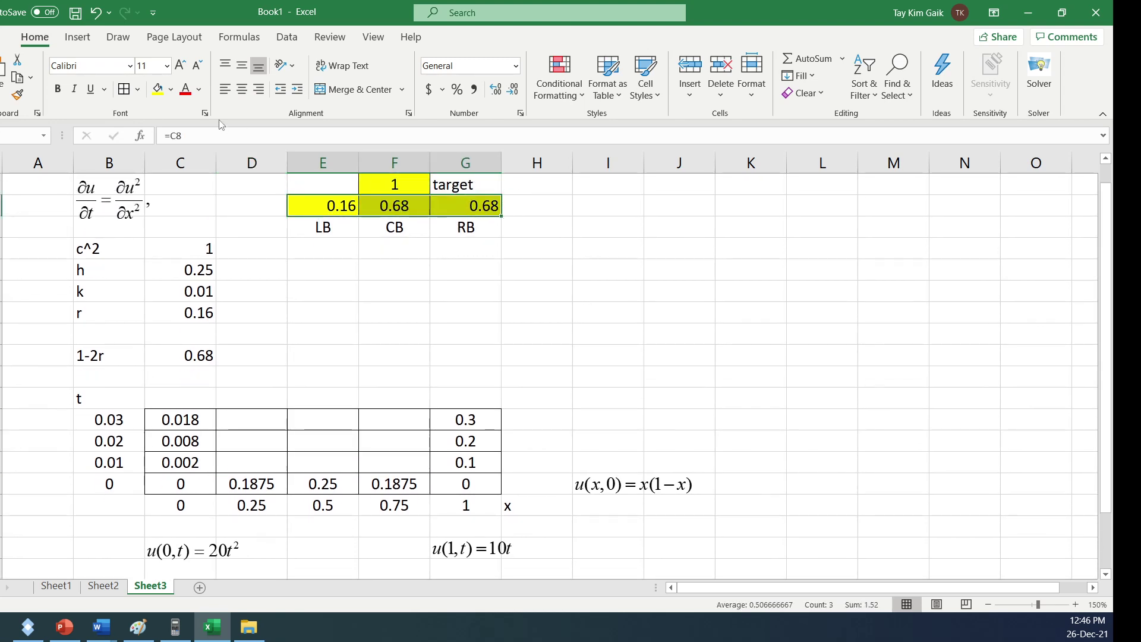
{"action": "left_click", "coordinate": [244, 90]}
{"action": "left_click", "coordinate": [264, 466]}
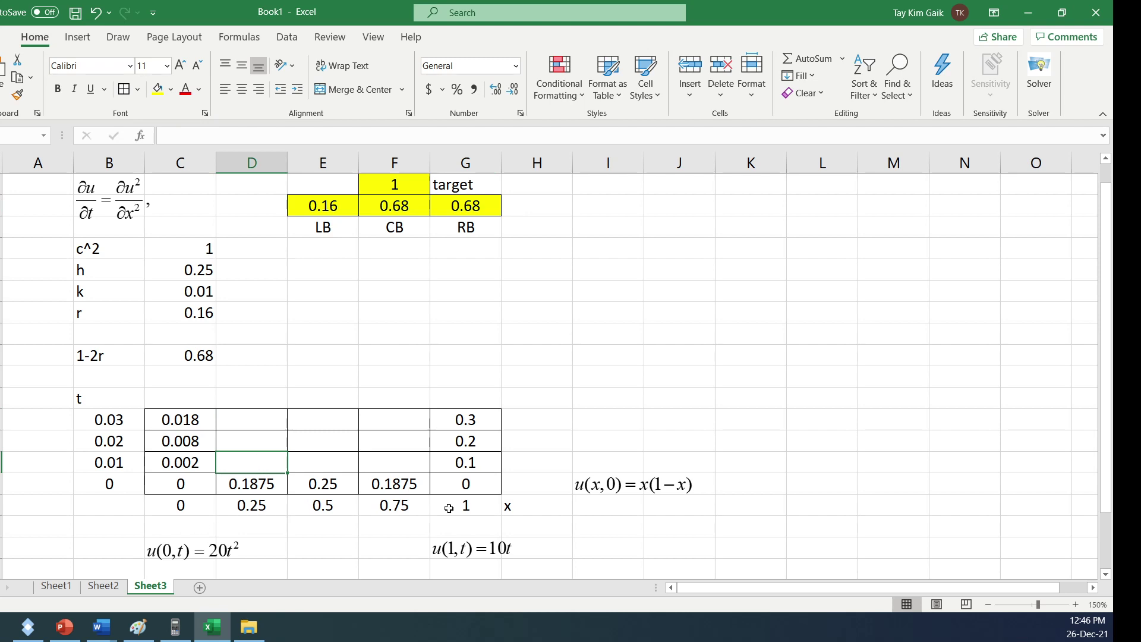
Start the node index row under x with 0 and 1, then centre the 0–4 indices.
{"action": "left_click", "coordinate": [515, 522]}
{"action": "type", "text": "1"}
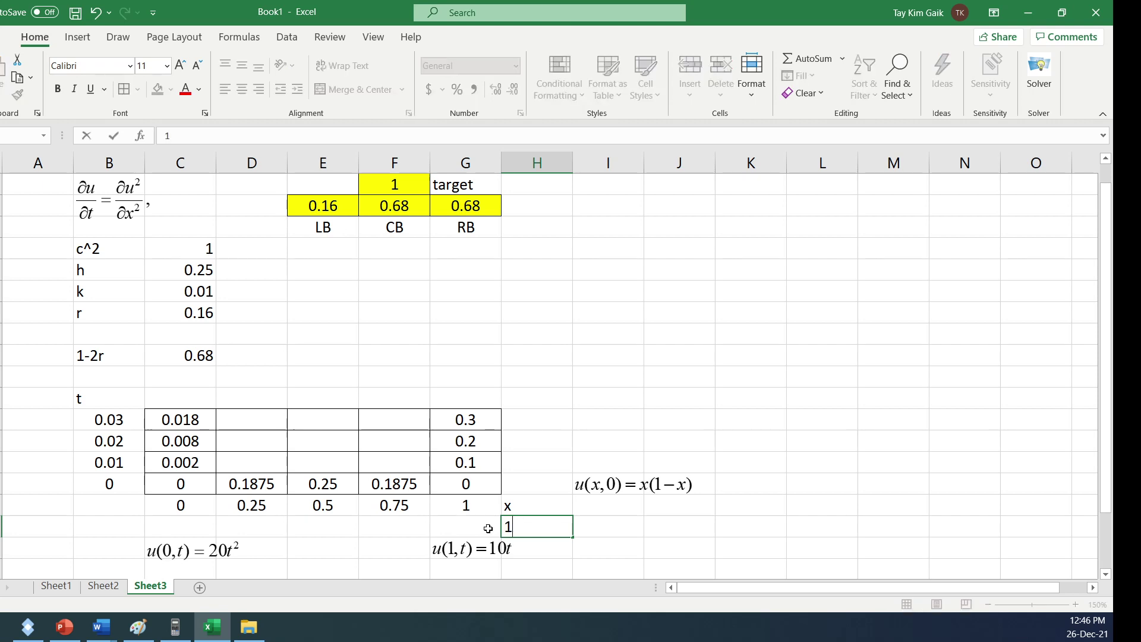
{"action": "left_click", "coordinate": [188, 529]}
{"action": "type", "text": "0"}
{"action": "key", "text": "Tab"}
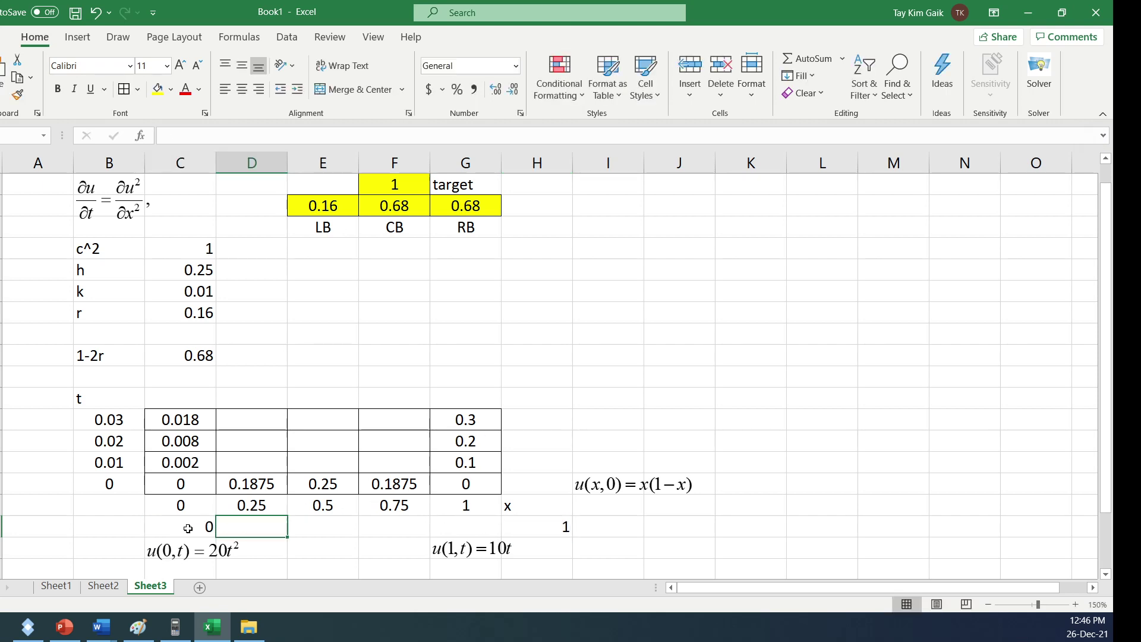
{"action": "type", "text": "1"}
{"action": "key", "text": "Tab"}
{"action": "left_click_drag", "start_coordinate": [197, 528], "coordinate": [501, 538]}
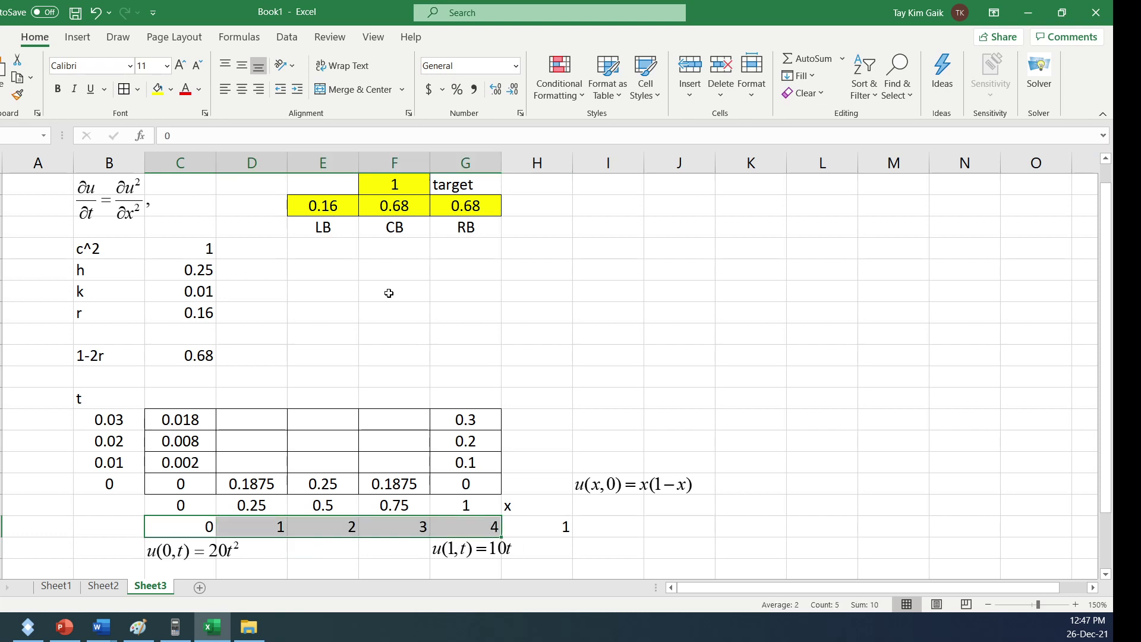
{"action": "left_click", "coordinate": [242, 89]}
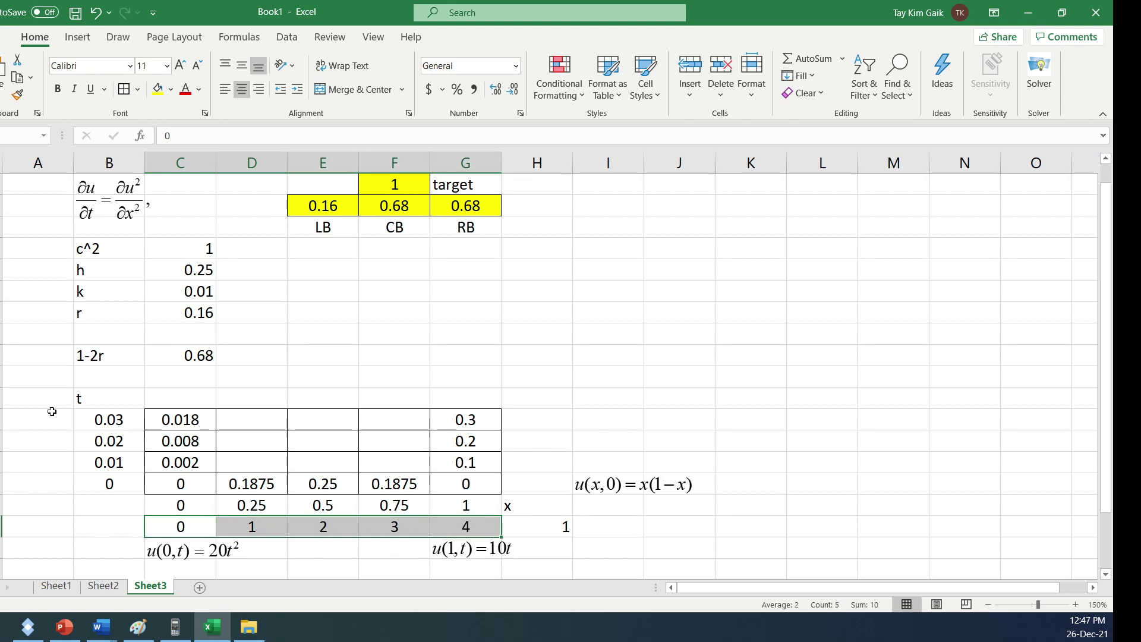
Label column A 'j' and number the time rows 0 to 3 with the fill handle.
{"action": "left_click", "coordinate": [31, 400]}
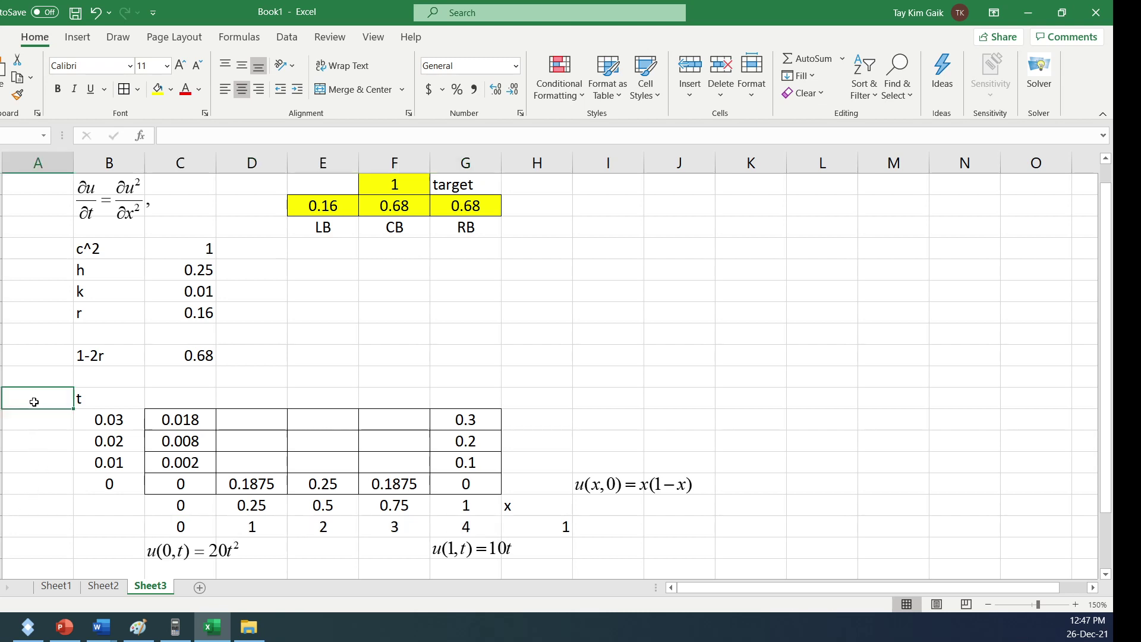
{"action": "type", "text": "j"}
{"action": "left_click", "coordinate": [50, 490]}
{"action": "type", "text": "0"}
{"action": "left_click", "coordinate": [55, 467]}
{"action": "type", "text": "1"}
{"action": "left_click", "coordinate": [84, 553]}
{"action": "left_click_drag", "start_coordinate": [43, 462], "coordinate": [52, 481]}
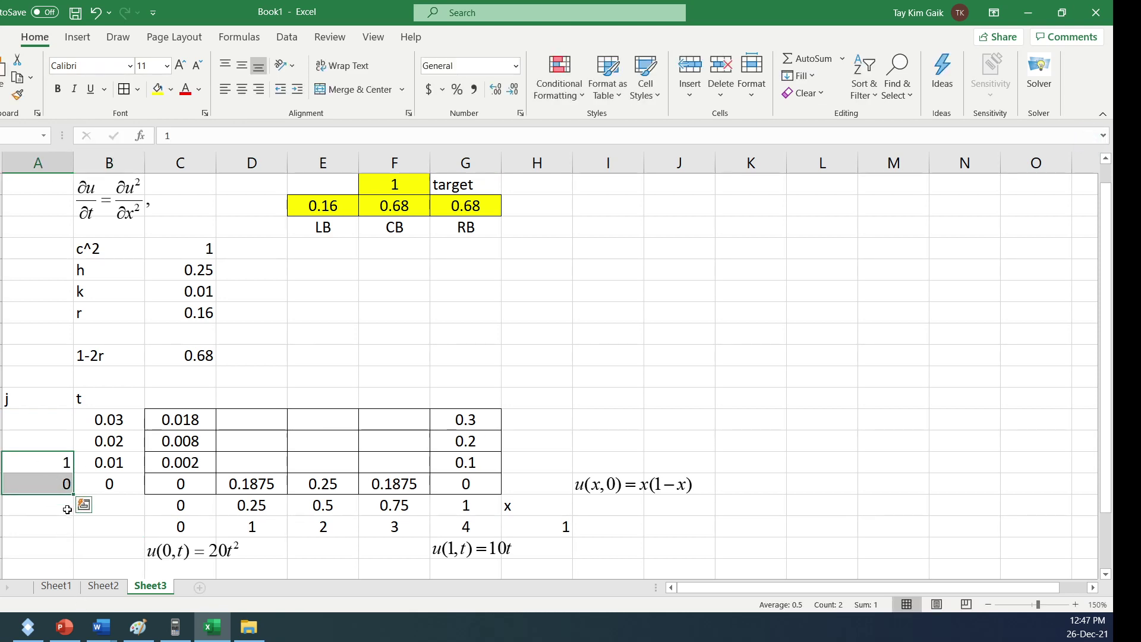
{"action": "left_click_drag", "start_coordinate": [74, 494], "coordinate": [74, 418]}
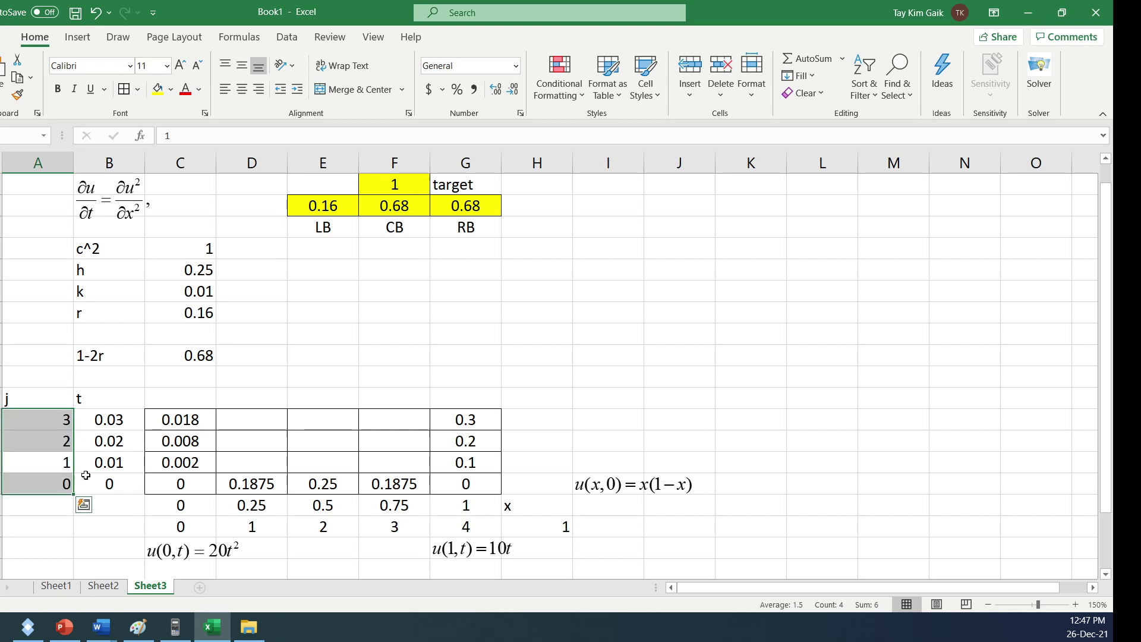
In D15, begin the formula with the anchored left term =$E$3*C16+.
{"action": "left_click", "coordinate": [239, 462]}
{"action": "type", "text": "u"}
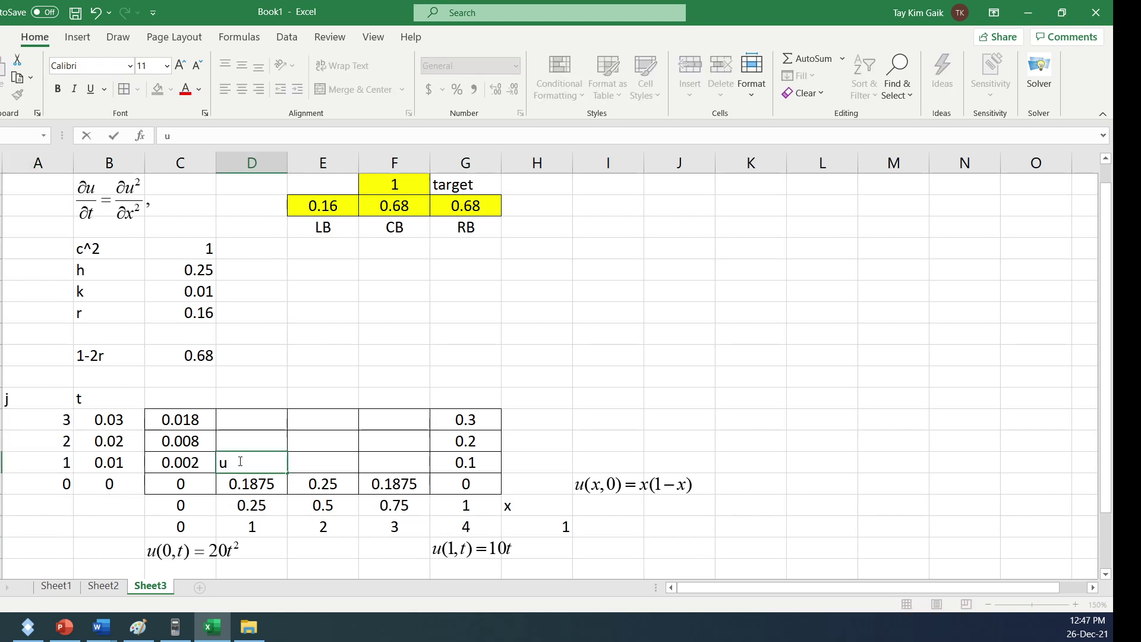
{"action": "type", "text": "11"}
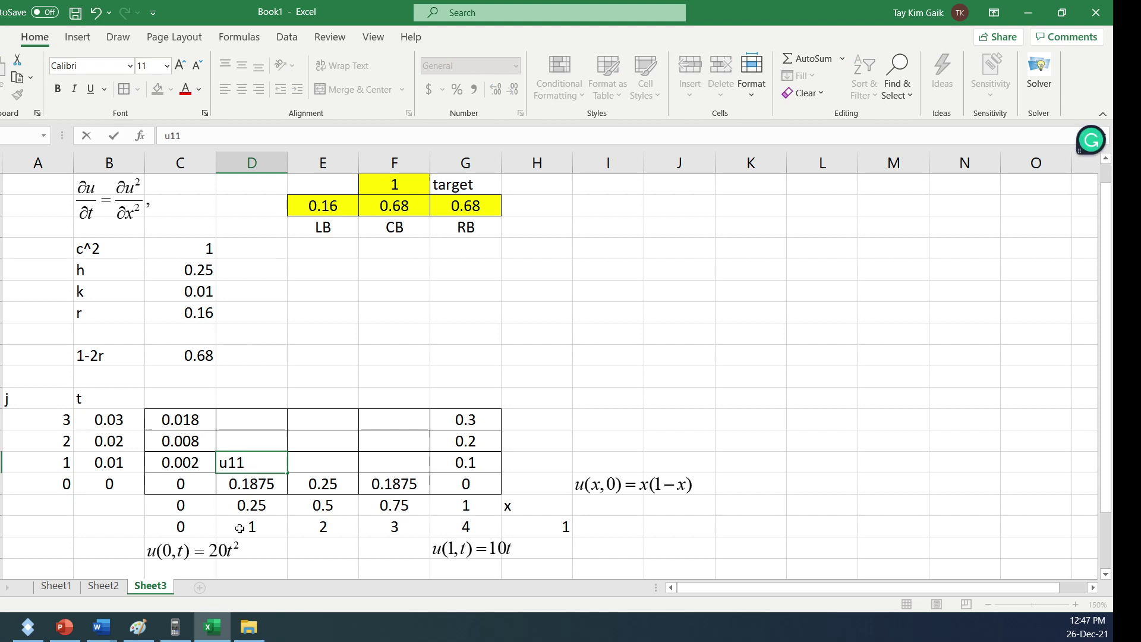
{"action": "key", "text": "BackSpace"}
{"action": "key", "text": "BackSpace"}
{"action": "key", "text": "BackSpace"}
{"action": "type", "text": "="}
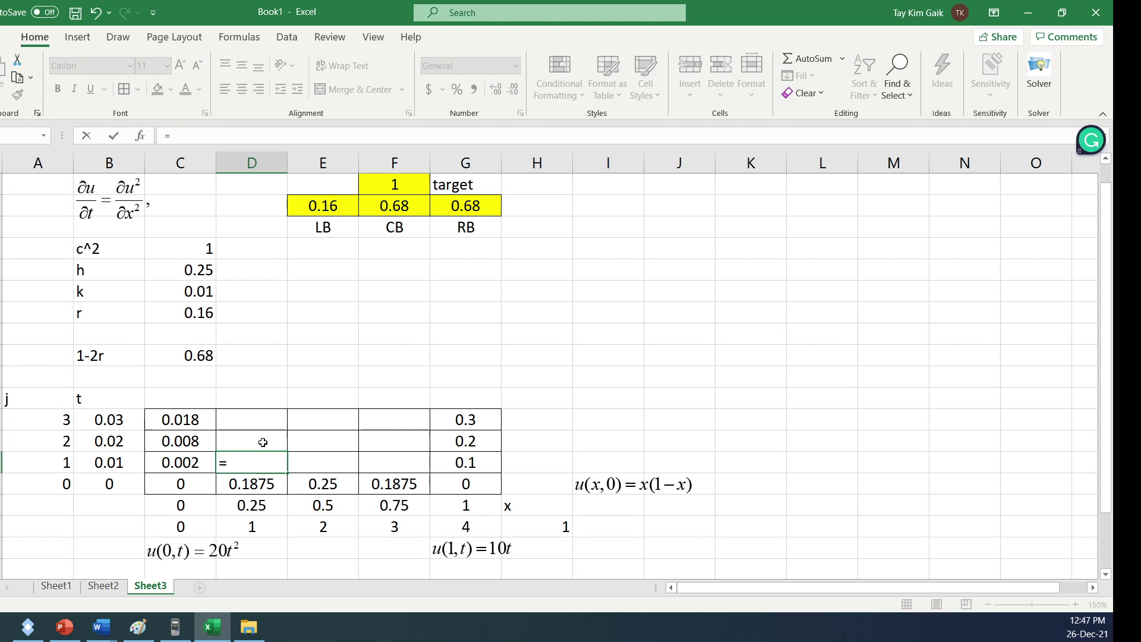
{"action": "left_click", "coordinate": [345, 204]}
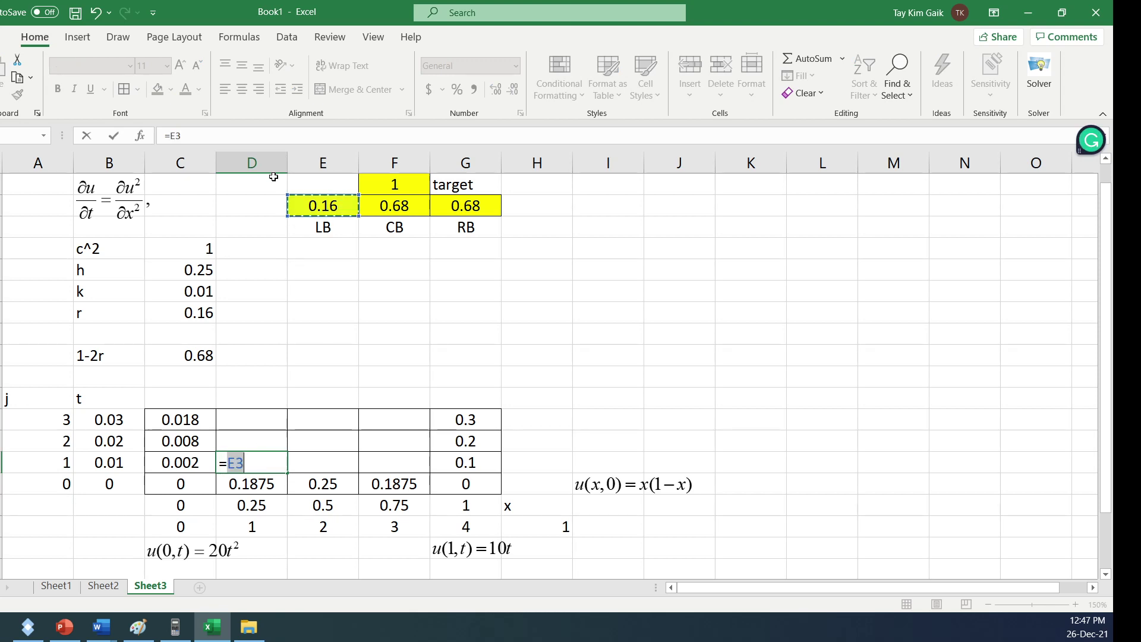
{"action": "left_click", "coordinate": [171, 136]}
{"action": "type", "text": "$"}
{"action": "left_click", "coordinate": [182, 135]}
{"action": "type", "text": "$3*"}
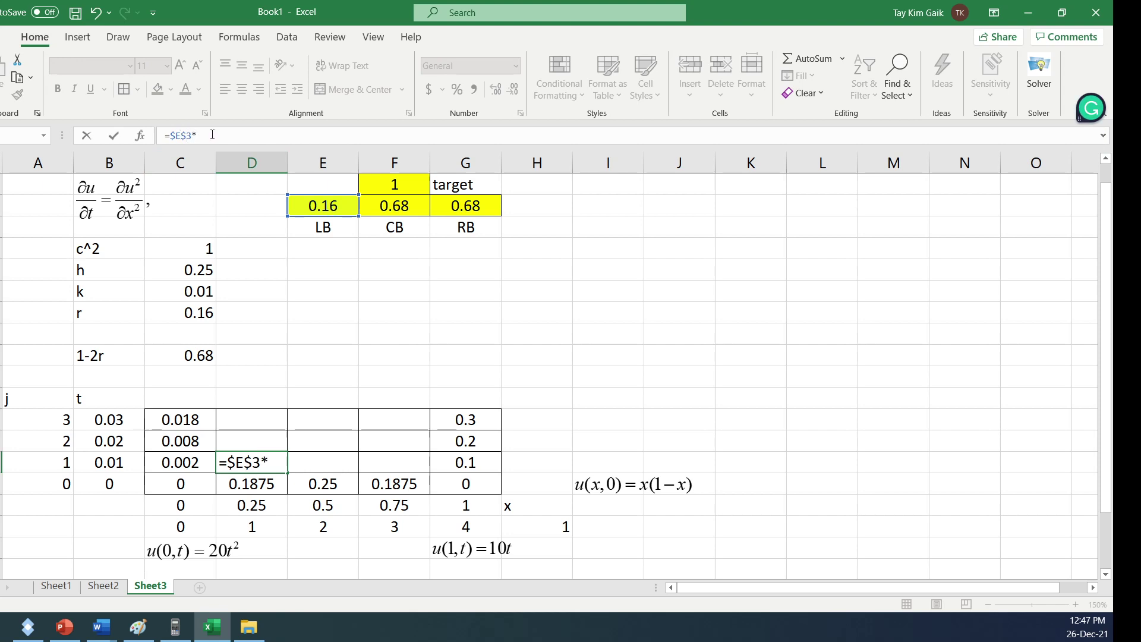
{"action": "left_click", "coordinate": [160, 484]}
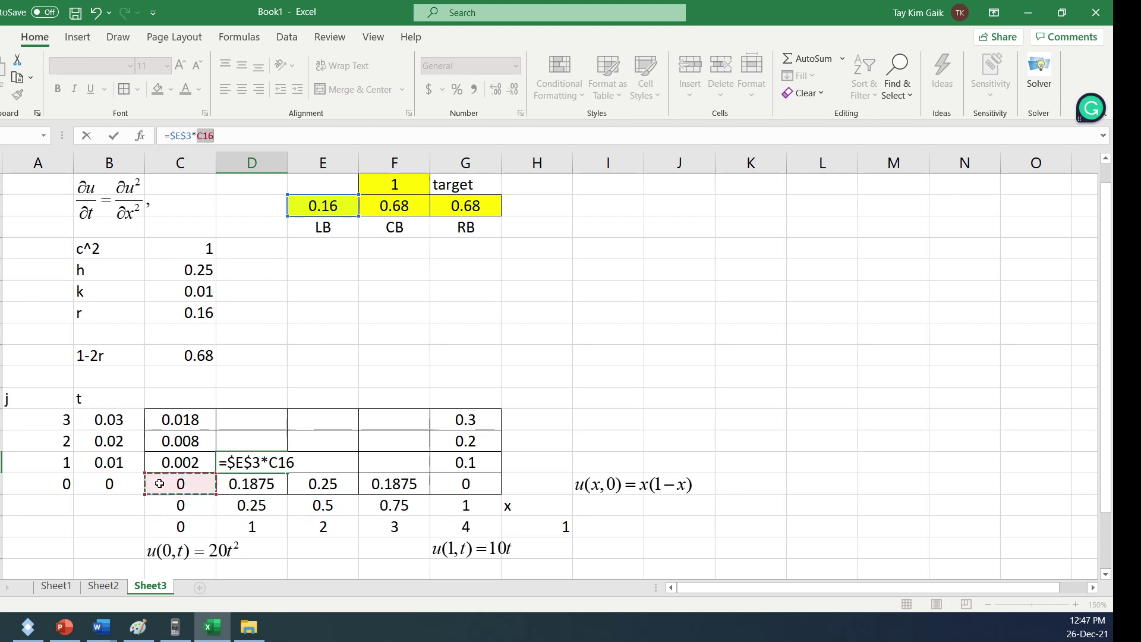
{"action": "type", "text": "+"}
Add the $F$3*D16 and $G$3*E16 terms and confirm the formula.
{"action": "left_click", "coordinate": [386, 208]}
{"action": "left_click", "coordinate": [222, 135]}
{"action": "type", "text": "$F3"}
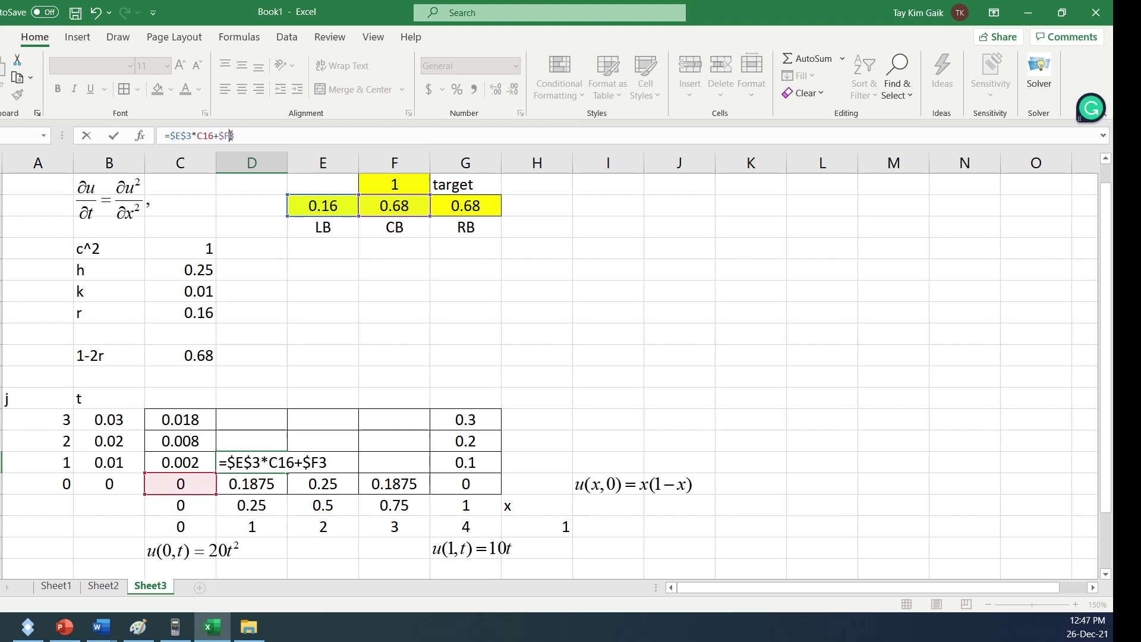
{"action": "left_click", "coordinate": [231, 136]}
{"action": "type", "text": "$3*"}
{"action": "left_click", "coordinate": [247, 481]}
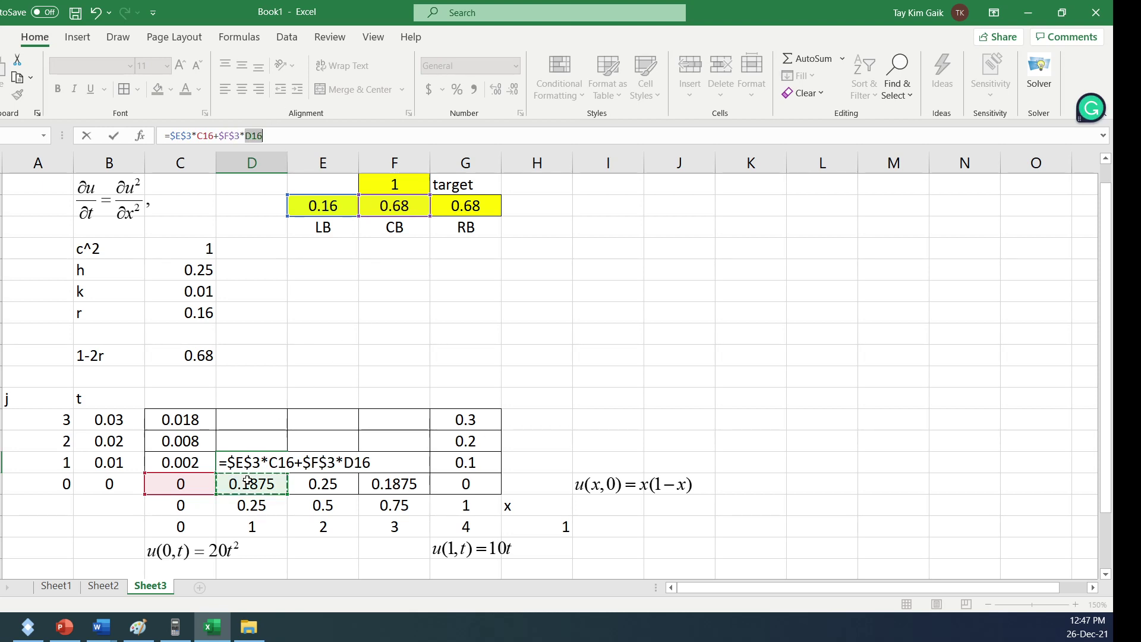
{"action": "type", "text": "+"}
{"action": "left_click", "coordinate": [456, 211]}
{"action": "left_click", "coordinate": [269, 136]}
{"action": "type", "text": "$G$3*"}
{"action": "left_click", "coordinate": [282, 136]}
{"action": "type", "text": "$G$3*"}
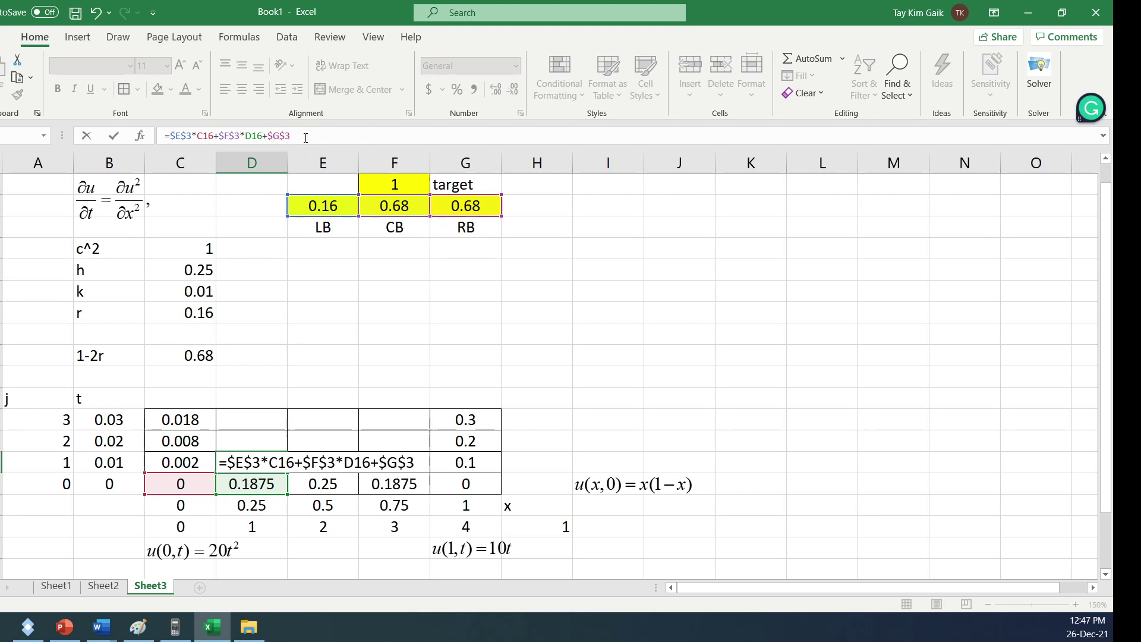
{"action": "left_click", "coordinate": [320, 486]}
{"action": "key", "text": "Return"}
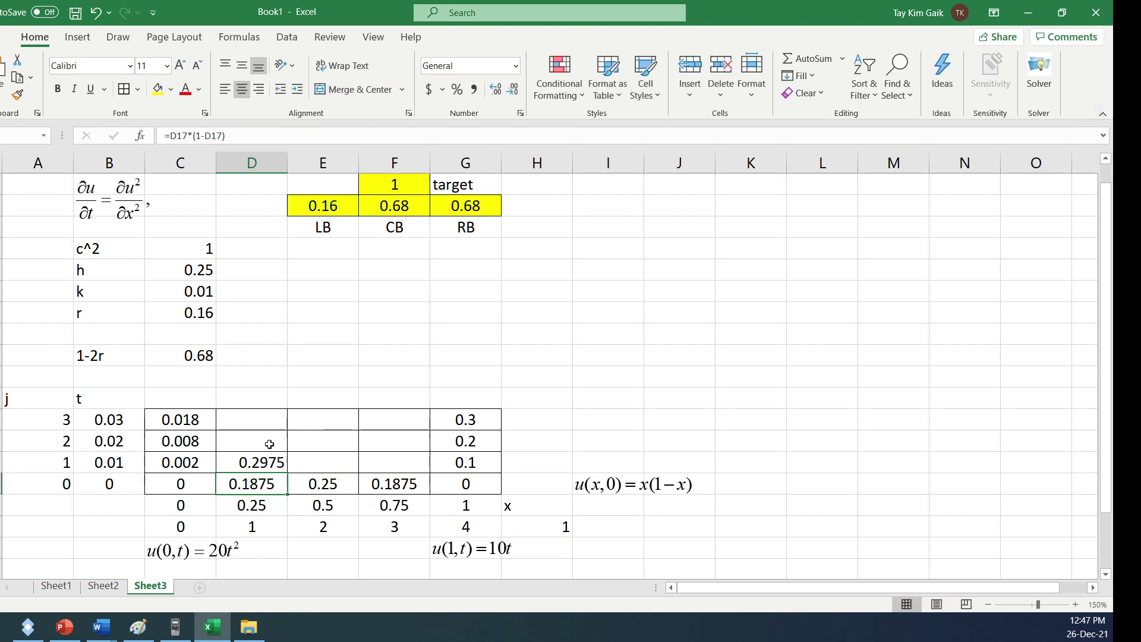
Centre the result and wrap the formula in ROUND(...,4), giving 0.2975.
{"action": "left_click", "coordinate": [261, 463]}
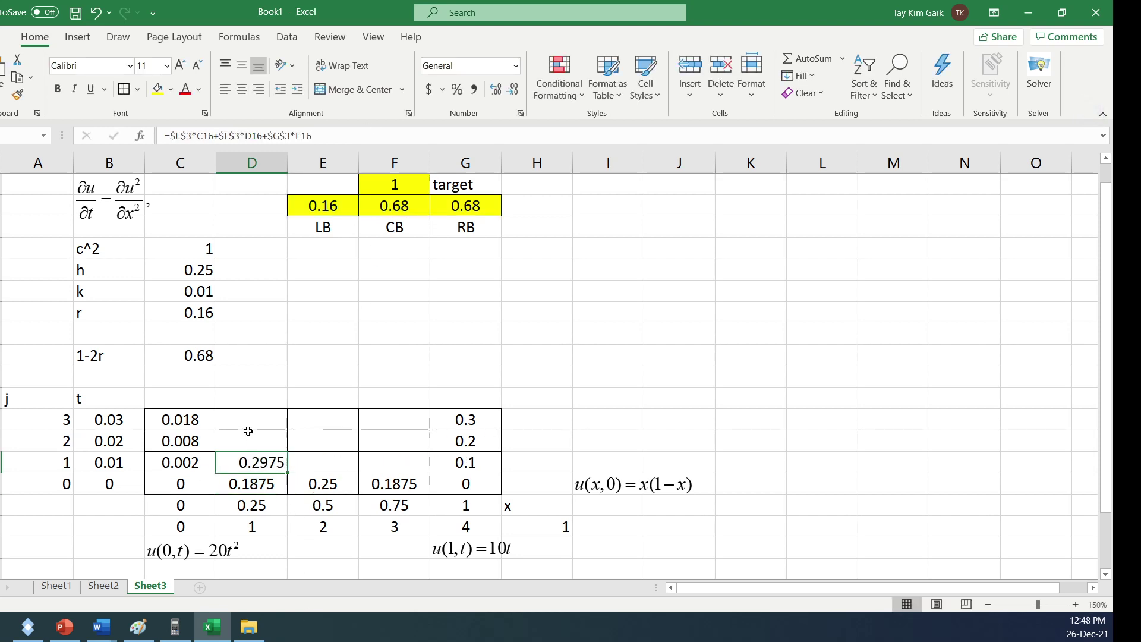
{"action": "left_click", "coordinate": [243, 89]}
{"action": "left_click", "coordinate": [171, 135]}
{"action": "type", "text": "round("}
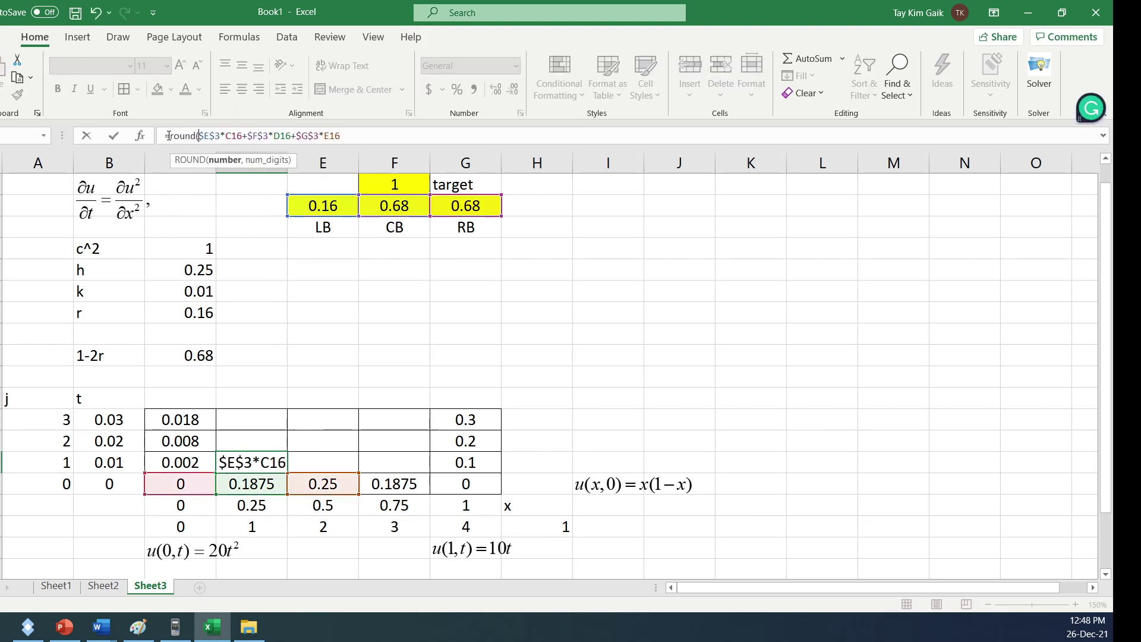
{"action": "type", "text": ",4)"}
{"action": "key", "text": "Return"}
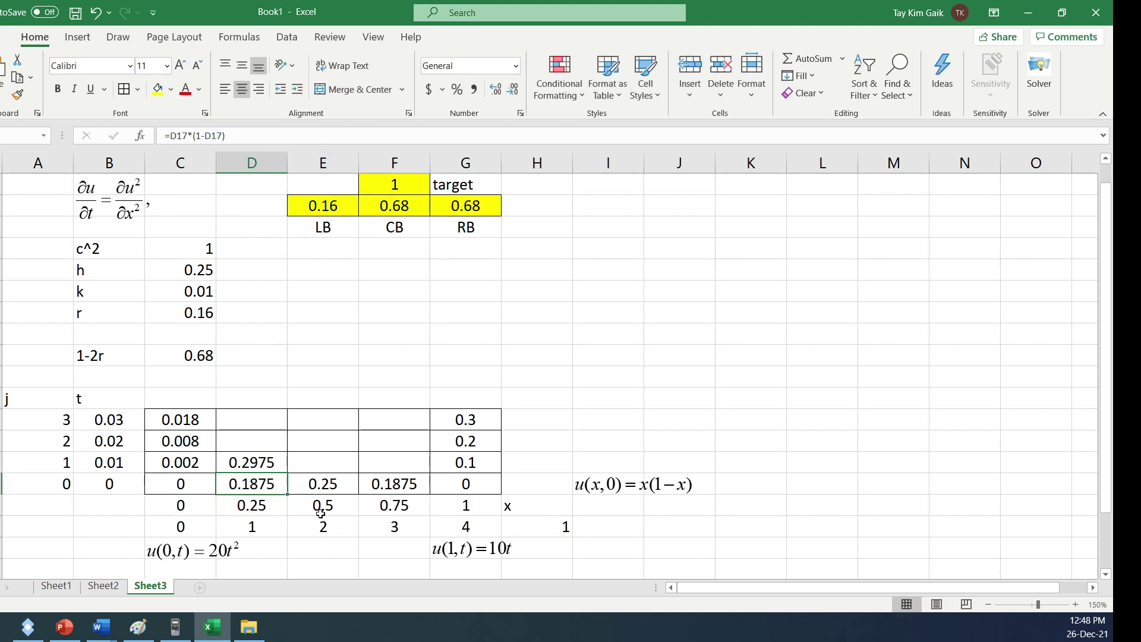
{"action": "left_click", "coordinate": [259, 462]}
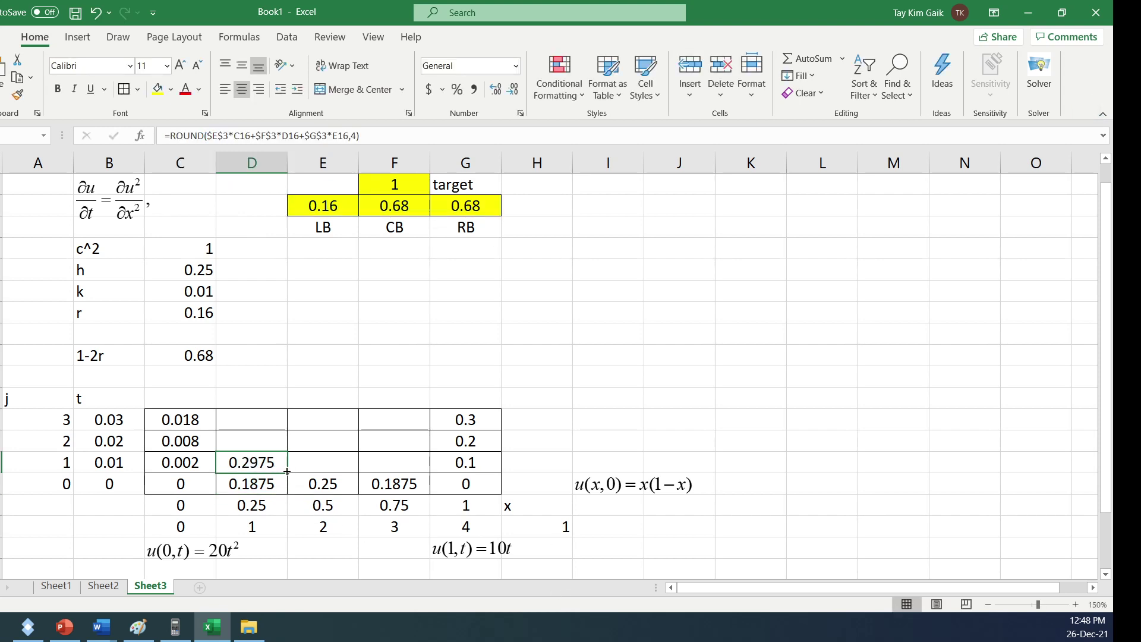
Fill D15's formula right to F15, then fill D15:F15 up to row 13.
{"action": "left_click_drag", "start_coordinate": [287, 471], "coordinate": [407, 479]}
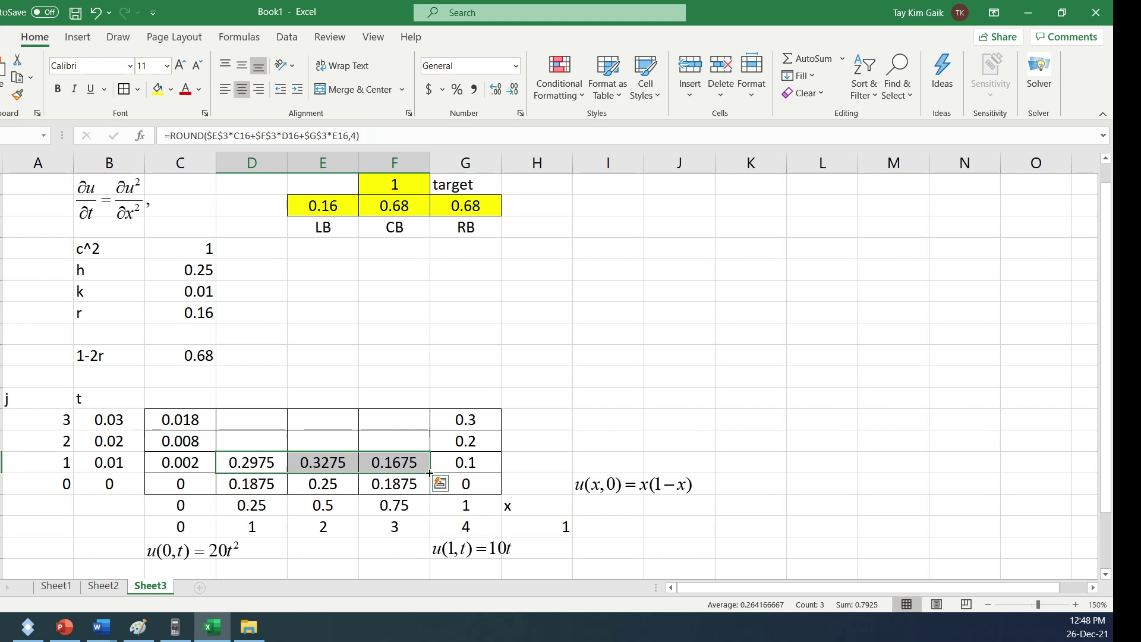
{"action": "left_click_drag", "start_coordinate": [430, 473], "coordinate": [439, 416]}
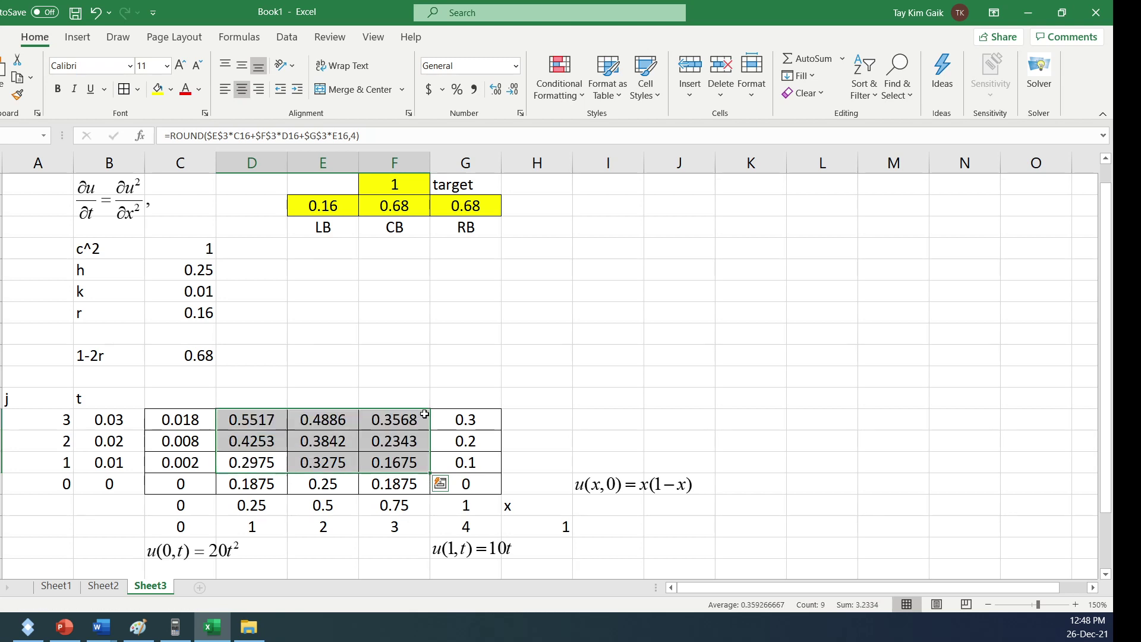
{"action": "left_click", "coordinate": [537, 308]}
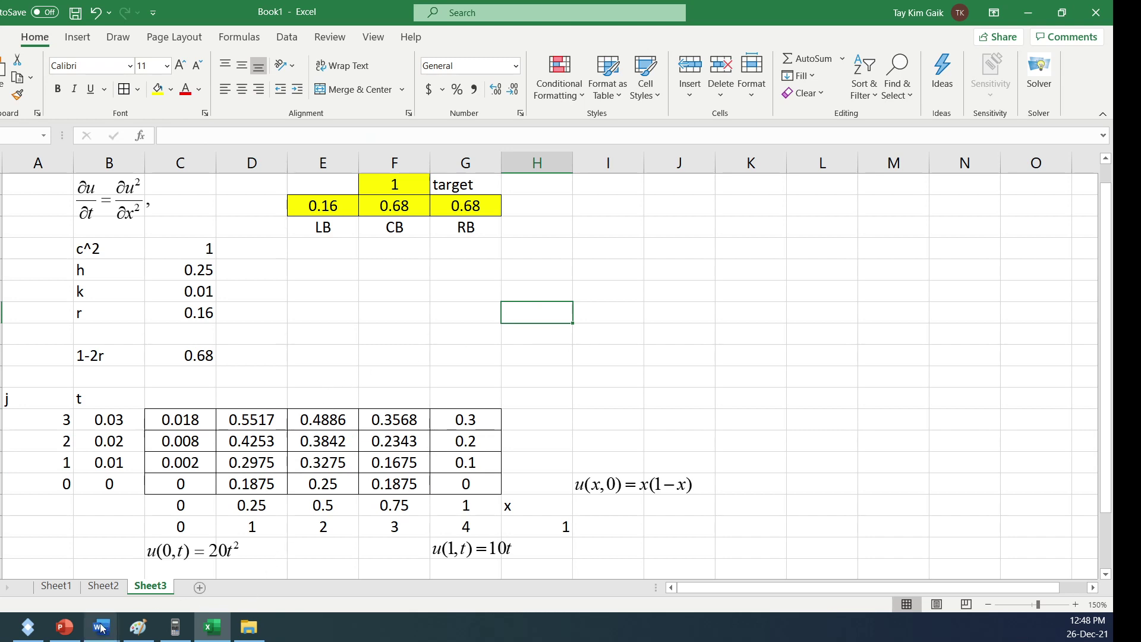
{"action": "mouse_move", "coordinate": [101, 628]}
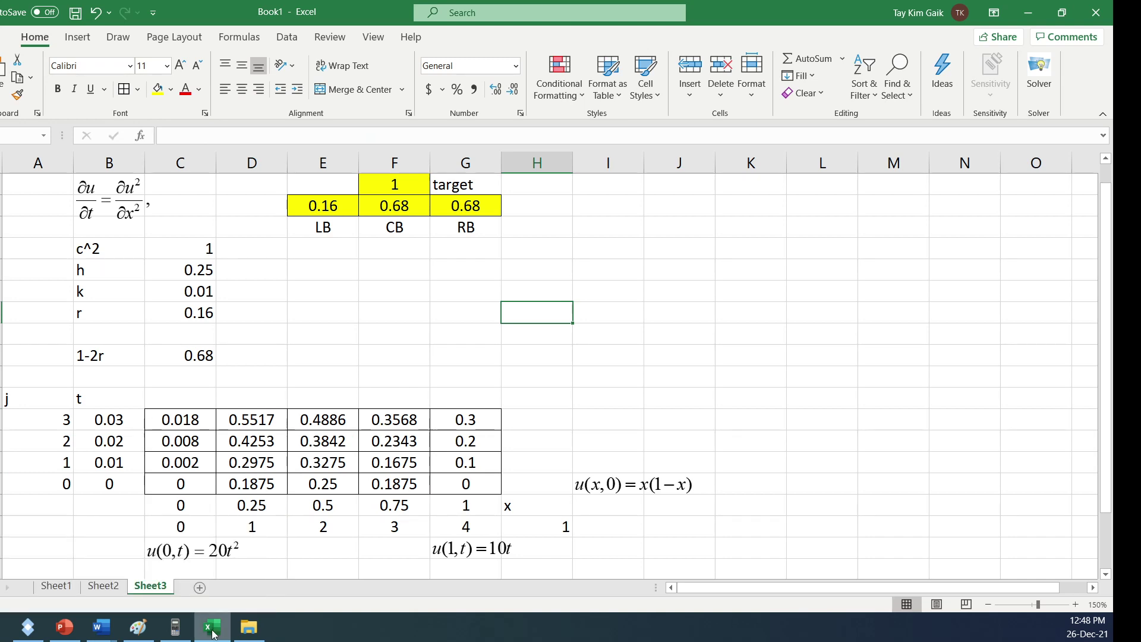
{"action": "left_click", "coordinate": [198, 574]}
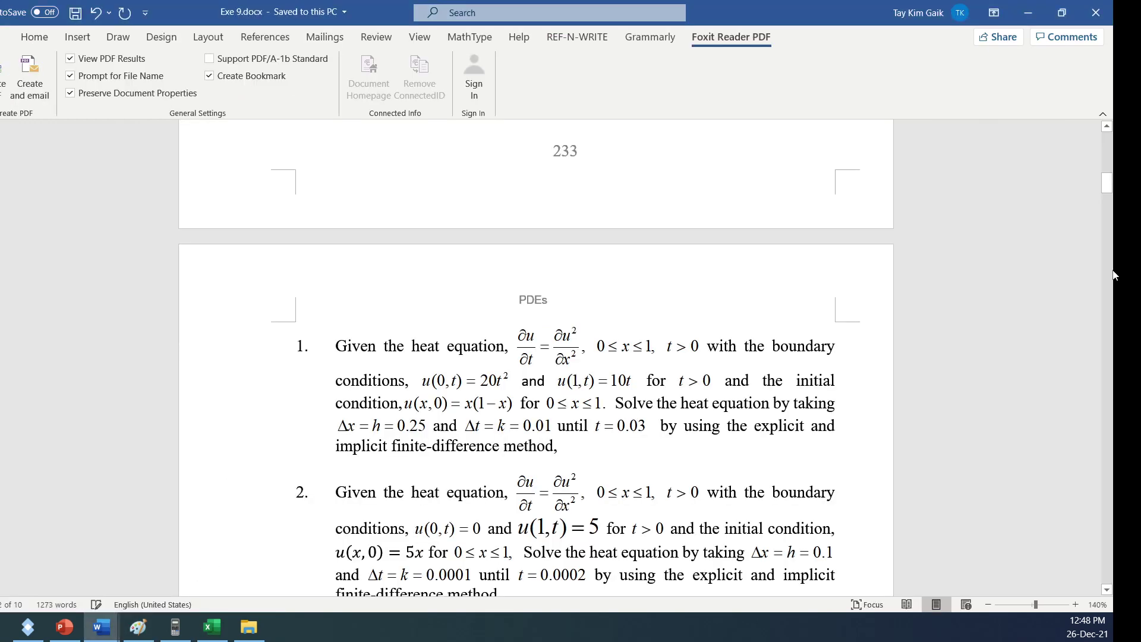
{"action": "left_click_drag", "start_coordinate": [1108, 181], "coordinate": [1097, 393]}
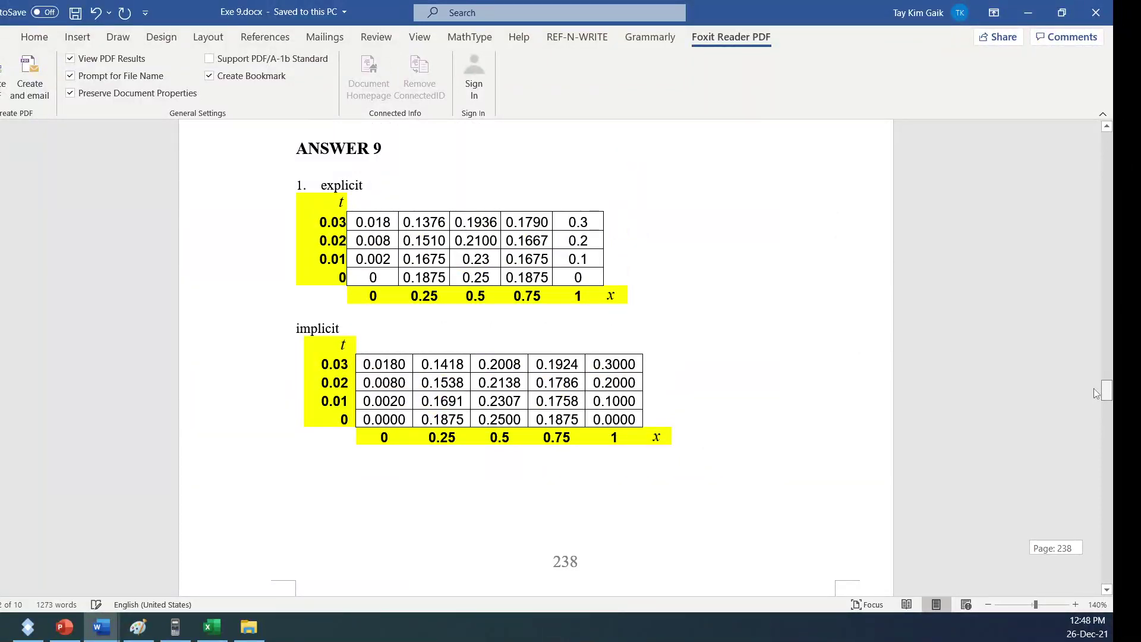
{"action": "left_click_drag", "start_coordinate": [1094, 387], "coordinate": [1093, 388]}
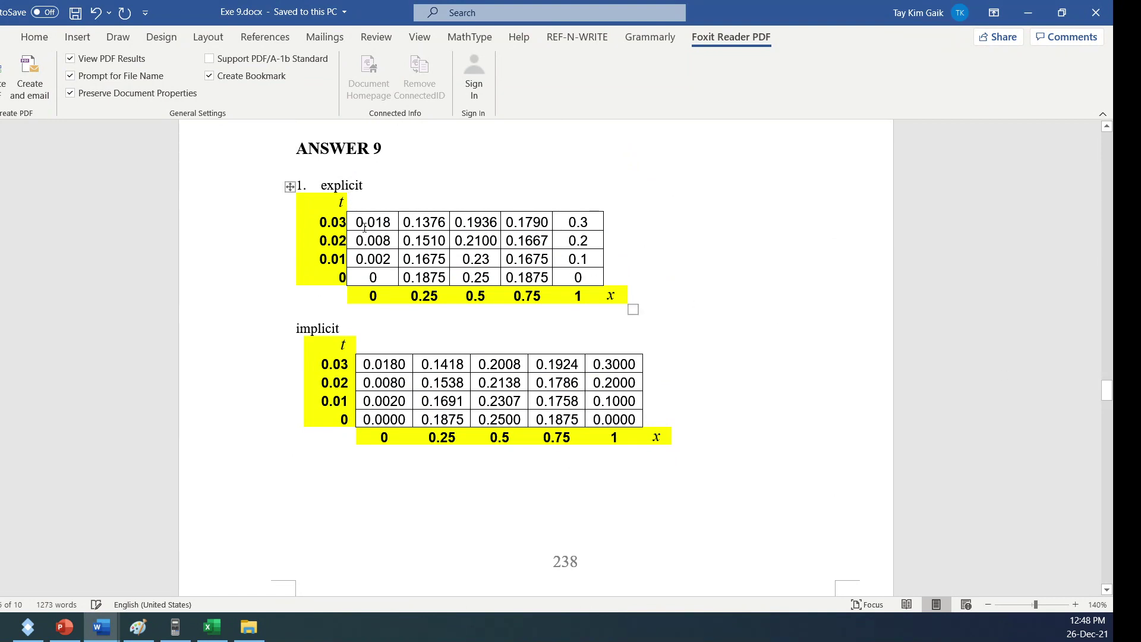
{"action": "left_click", "coordinate": [202, 622]}
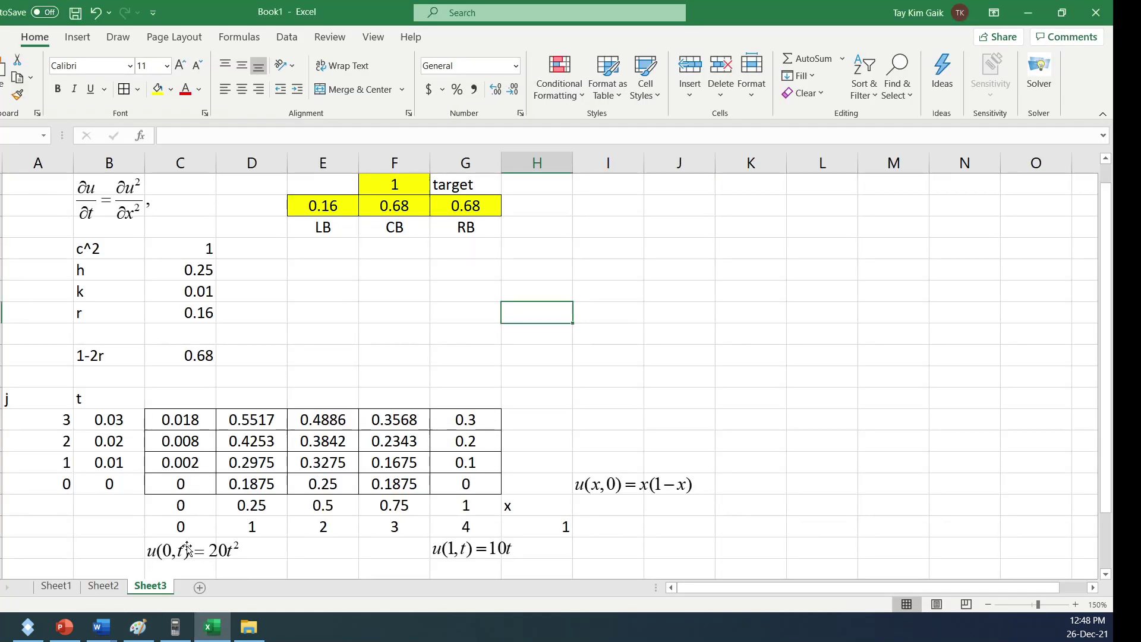
{"action": "mouse_move", "coordinate": [101, 625]}
{"action": "left_click", "coordinate": [186, 589]}
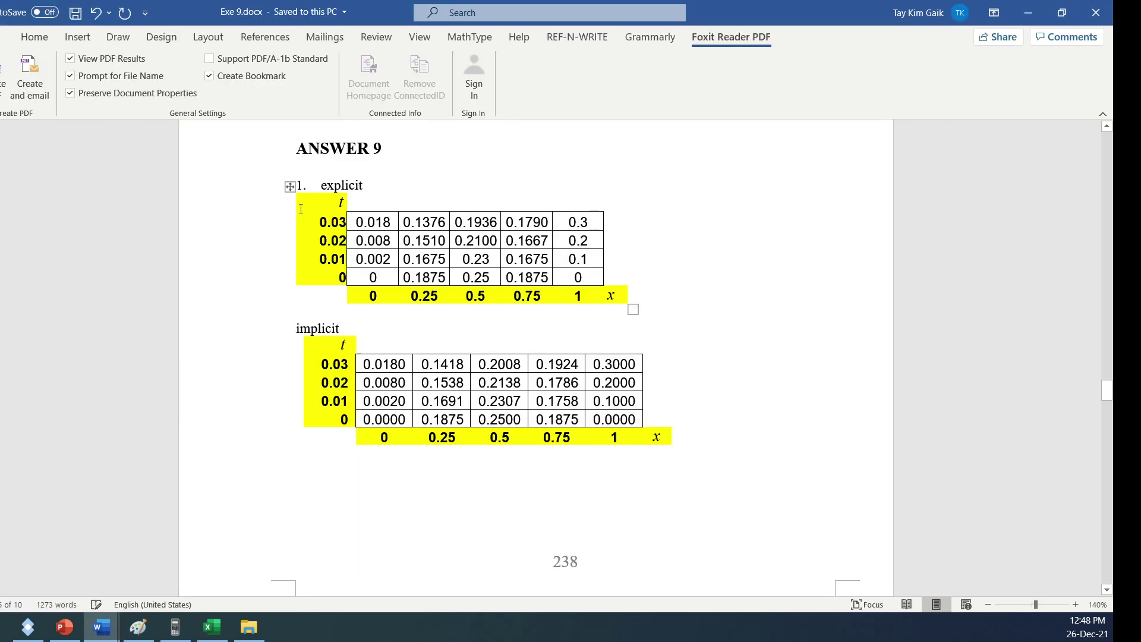
{"action": "left_click_drag", "start_coordinate": [301, 208], "coordinate": [634, 294]}
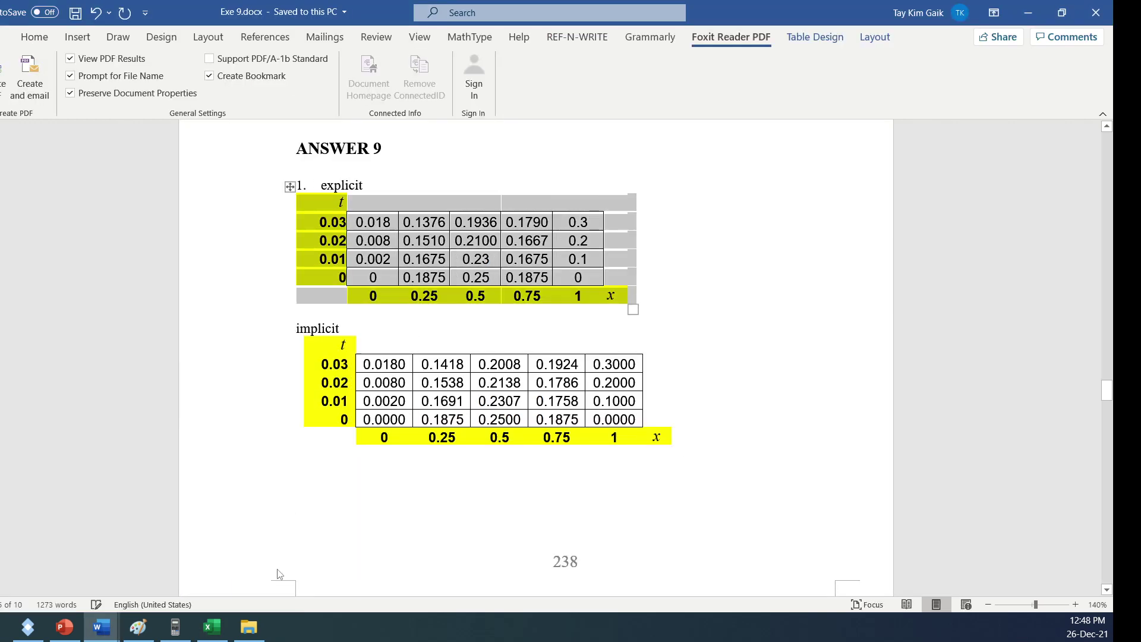
{"action": "left_click", "coordinate": [212, 627]}
Paste the Word answer table at I3 and compare its 0.1675 value with the grid formula.
{"action": "left_click", "coordinate": [594, 230]}
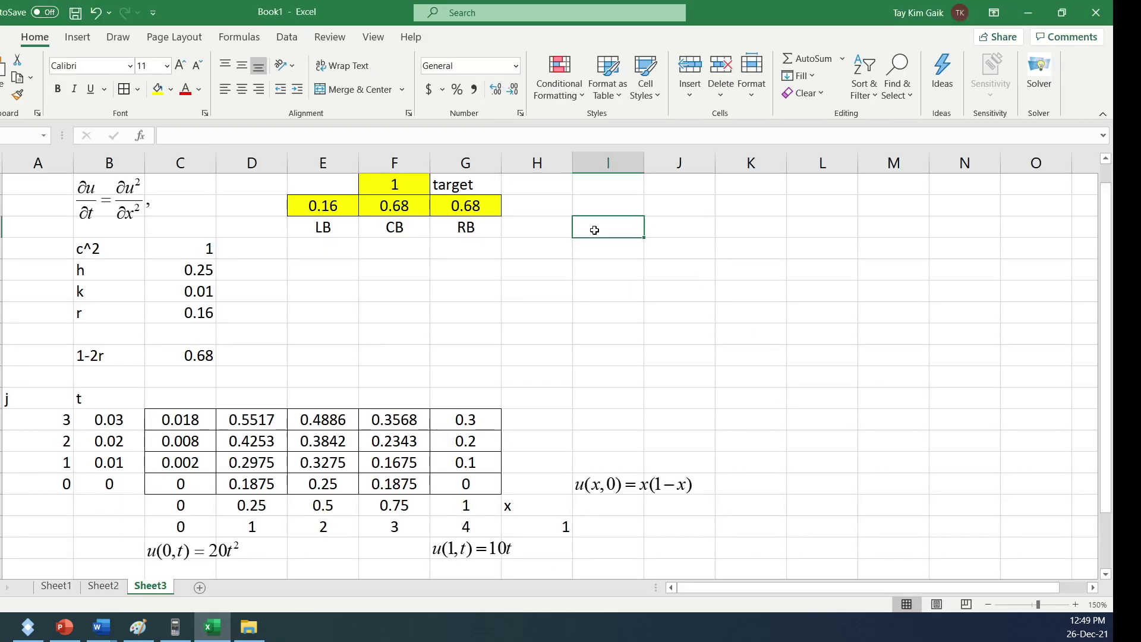
{"action": "type", "text": "t 0.03\t0.018\t0.1376\t0.1936\t0.179\t0.3 0.02\t0.008\t0.151\t0.21\t0.1667\t0.2 0.01\t0.002\t0.1675\t0.23\t0.1675\t0.1 0\t0\t0.1875\t0.25\t0.1875\t0 \t0\t0.25\t0.5\t0.75\t1\tx"}
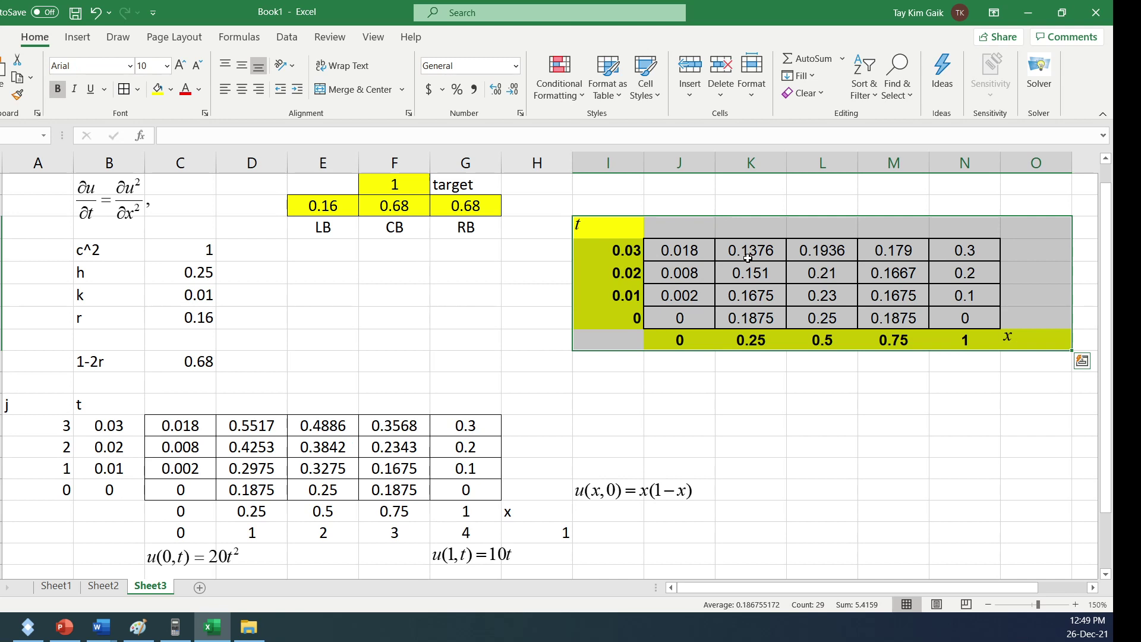
{"action": "key", "text": "Escape"}
{"action": "left_click", "coordinate": [747, 295]}
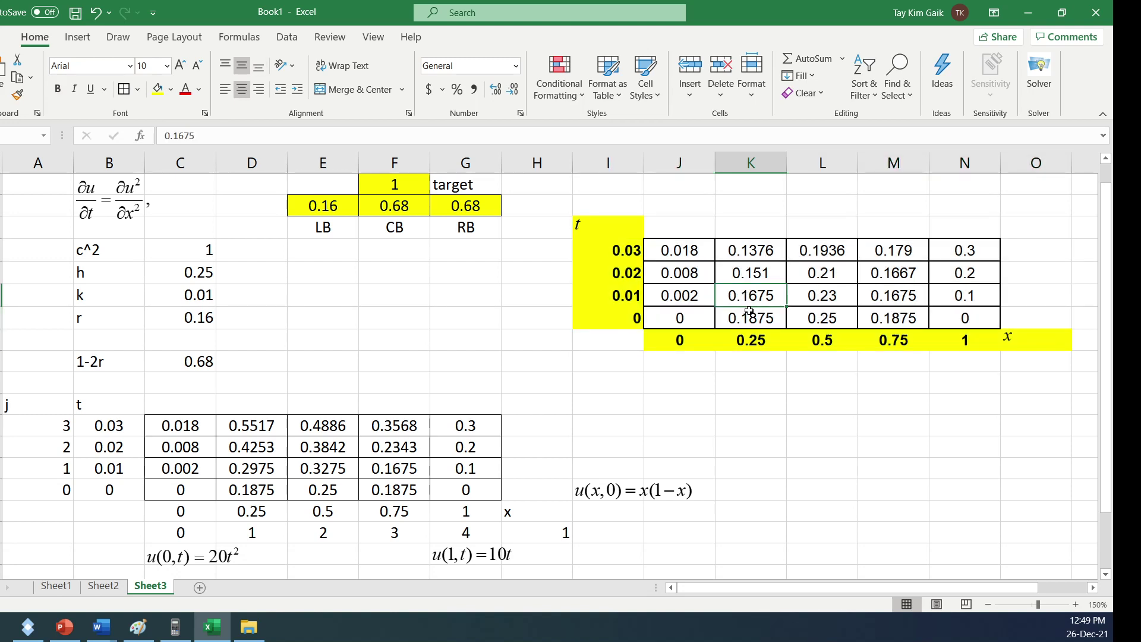
{"action": "left_click", "coordinate": [265, 471]}
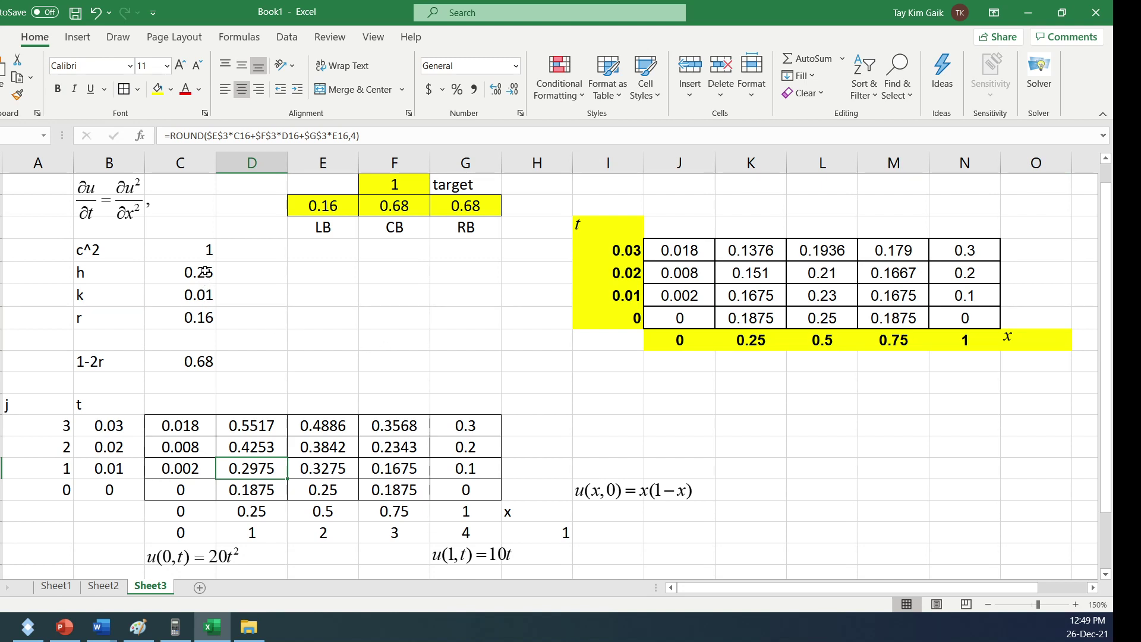
{"action": "left_click", "coordinate": [202, 316]}
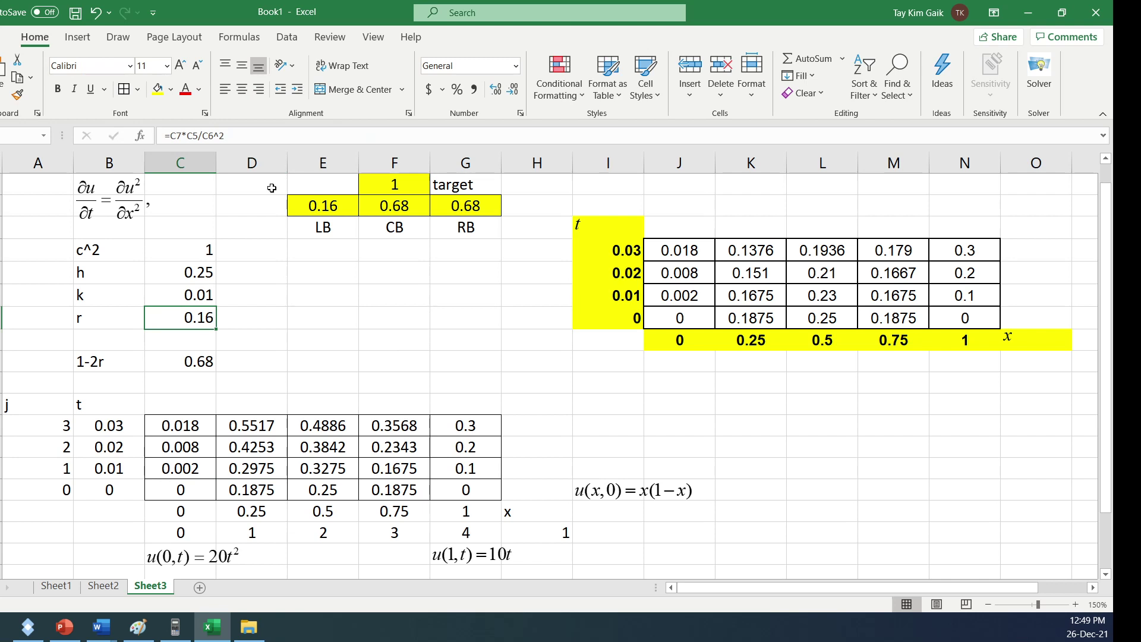
{"action": "left_click", "coordinate": [193, 137]}
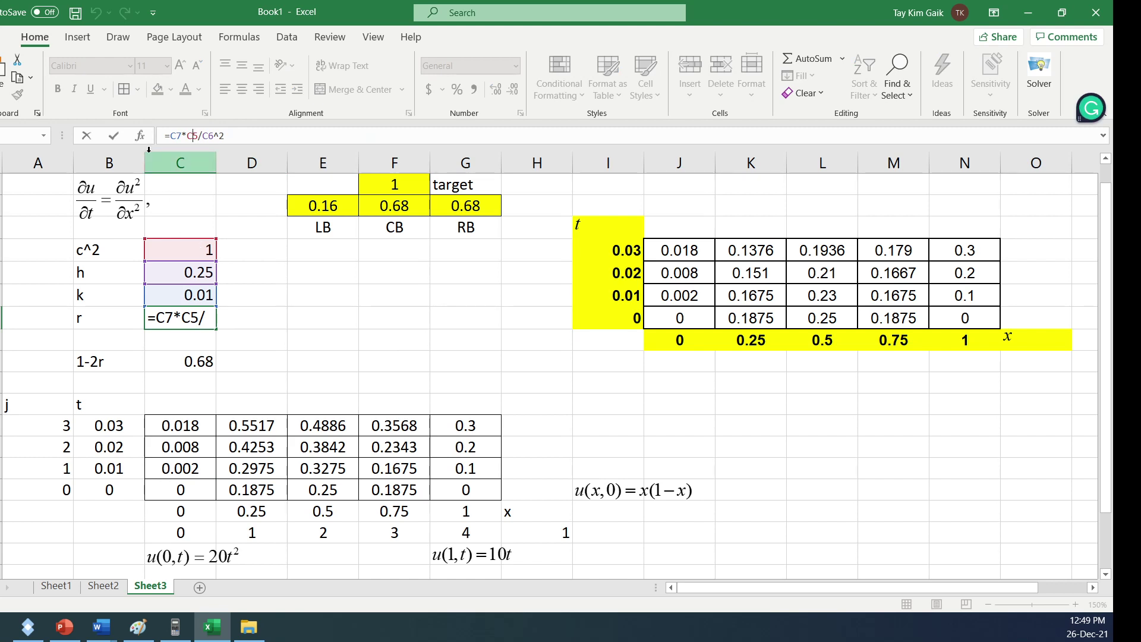
{"action": "left_click", "coordinate": [114, 136]}
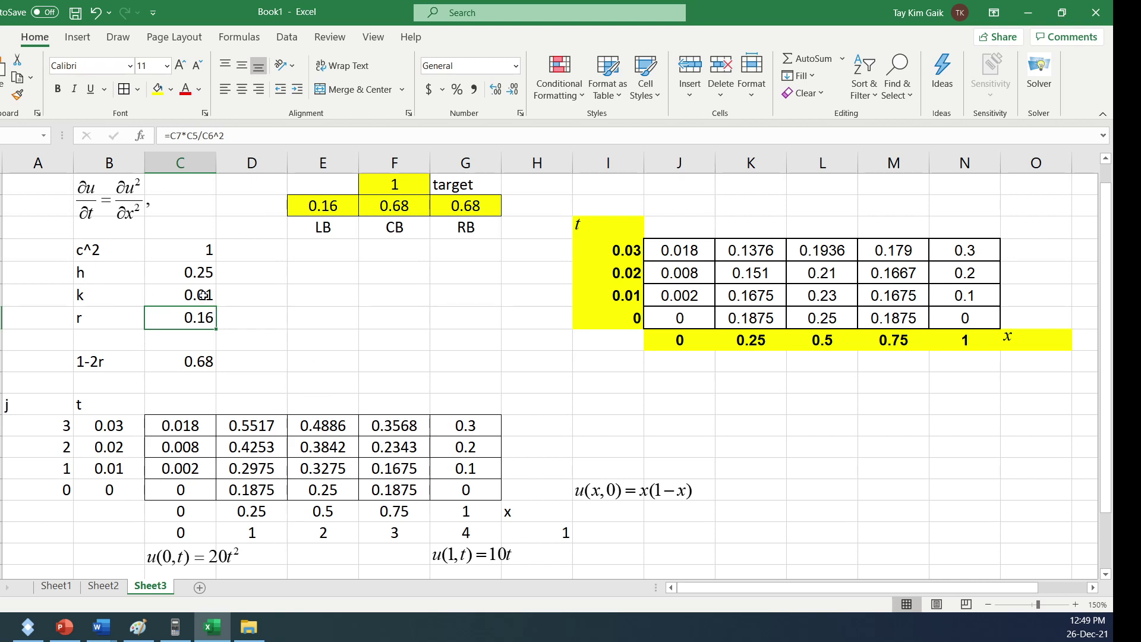
{"action": "left_click", "coordinate": [243, 466]}
{"action": "left_click", "coordinate": [225, 137]}
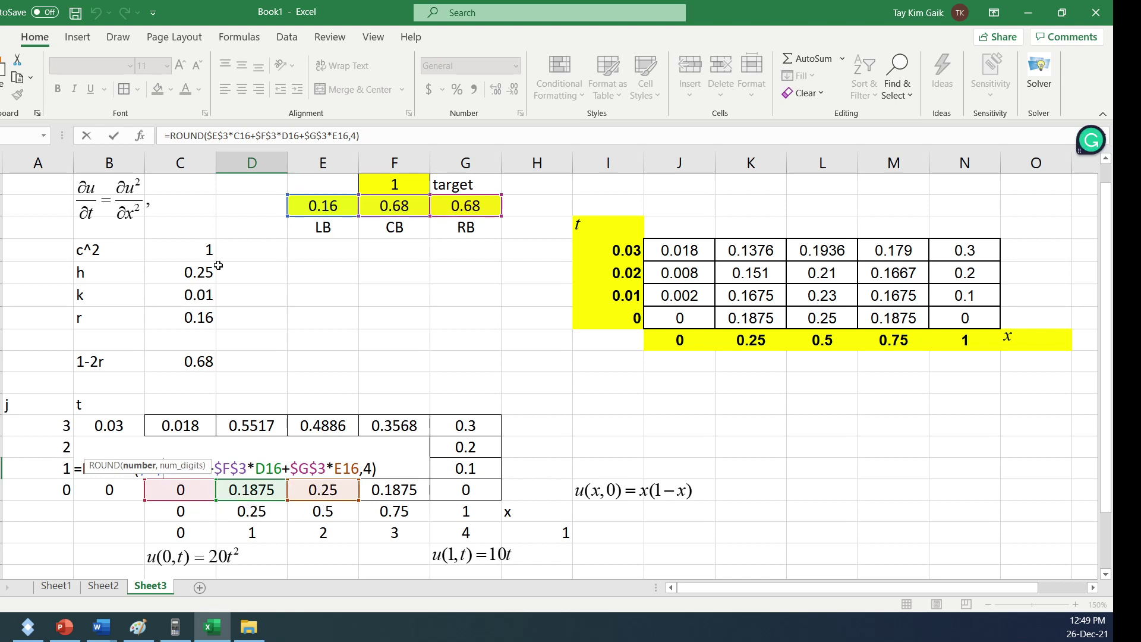
Confirm the D15 ROUND formula without changes.
{"action": "left_click", "coordinate": [113, 136]}
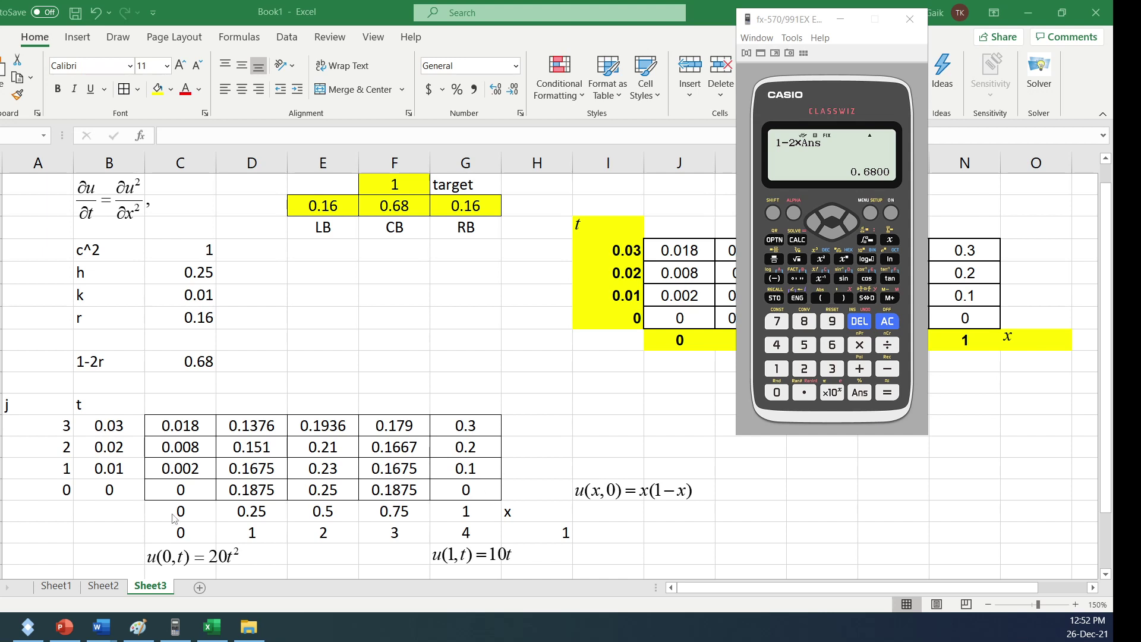
Highlight the check cell, the 0.1675 value and the t = 0 values 0, 0.1875, 0.25 yellow.
{"action": "left_click", "coordinate": [566, 444]}
{"action": "left_click", "coordinate": [251, 382]}
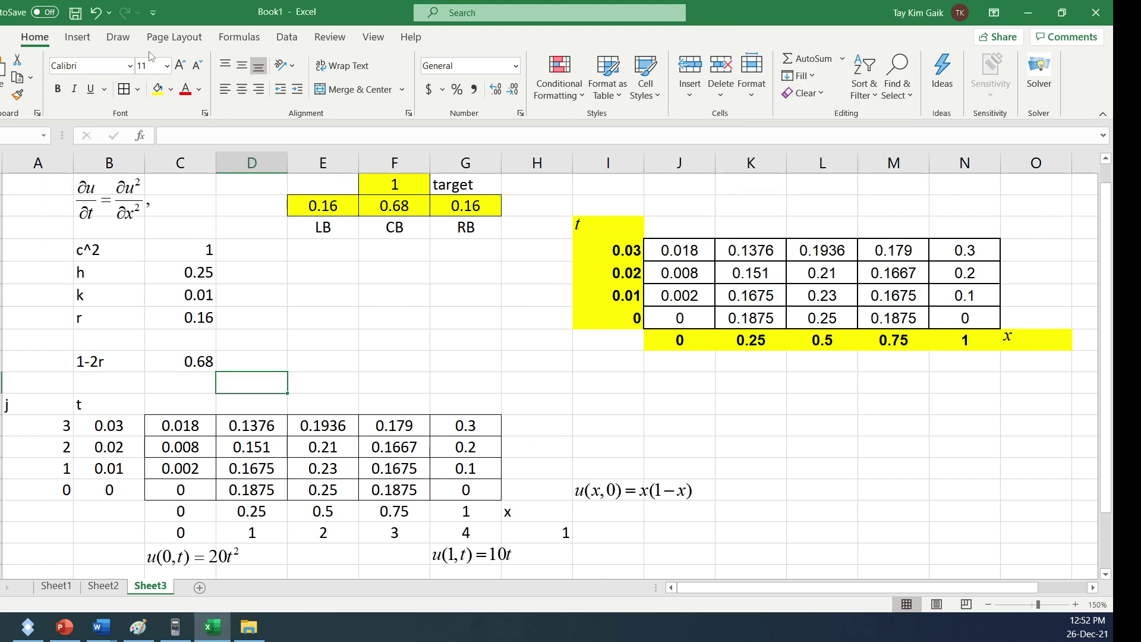
{"action": "left_click", "coordinate": [158, 90]}
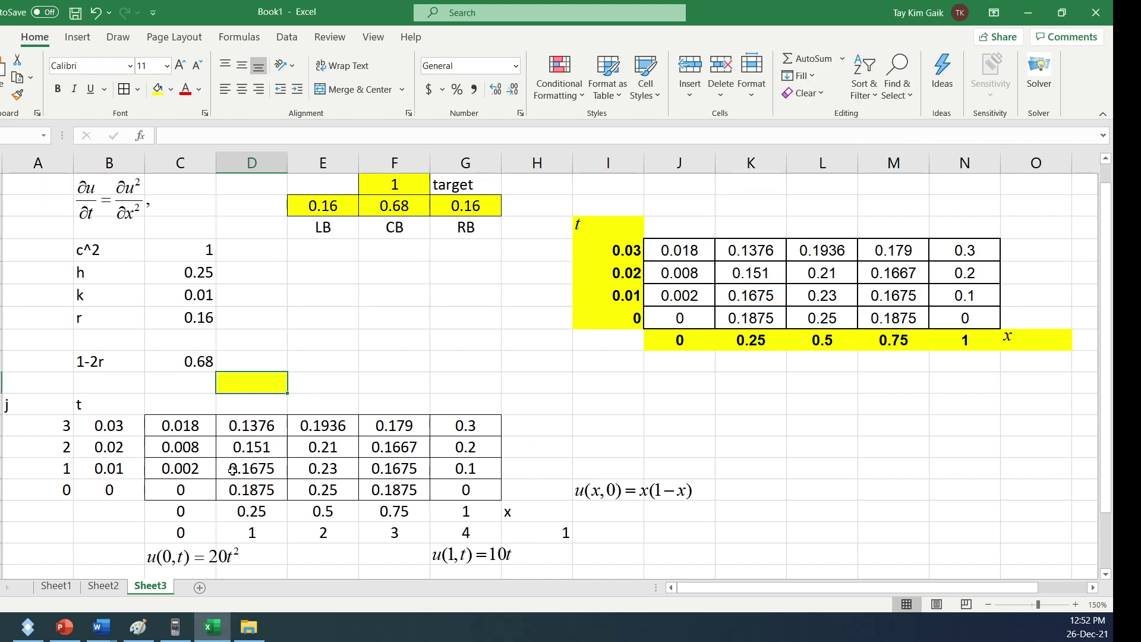
{"action": "left_click", "coordinate": [248, 469]}
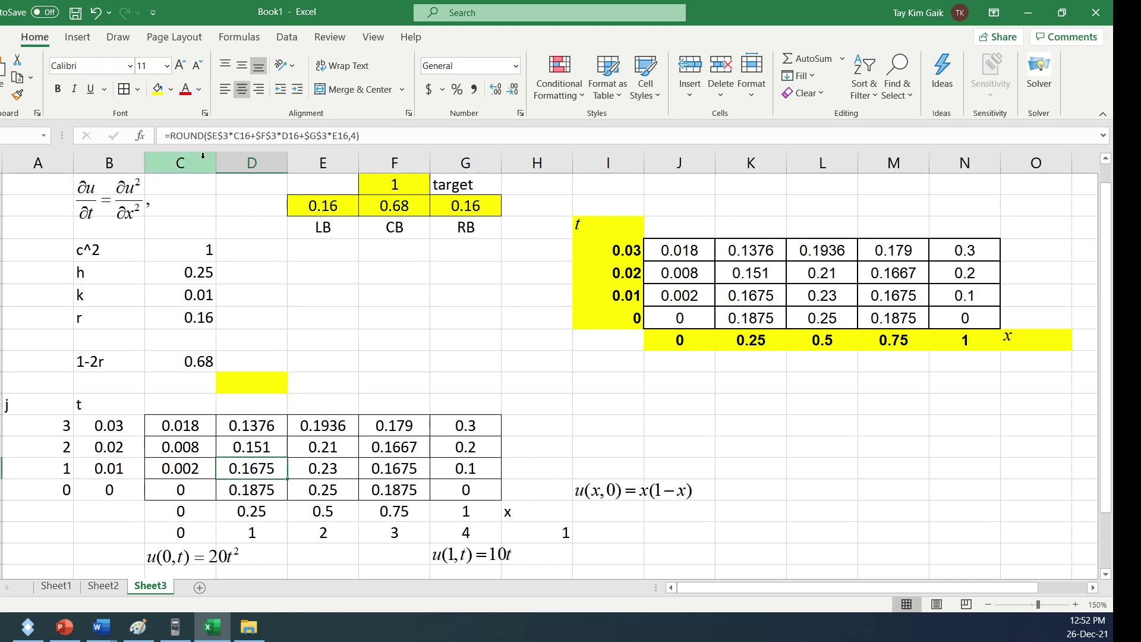
{"action": "left_click", "coordinate": [158, 89]}
{"action": "left_click_drag", "start_coordinate": [178, 492], "coordinate": [321, 491]}
{"action": "left_click", "coordinate": [161, 90]}
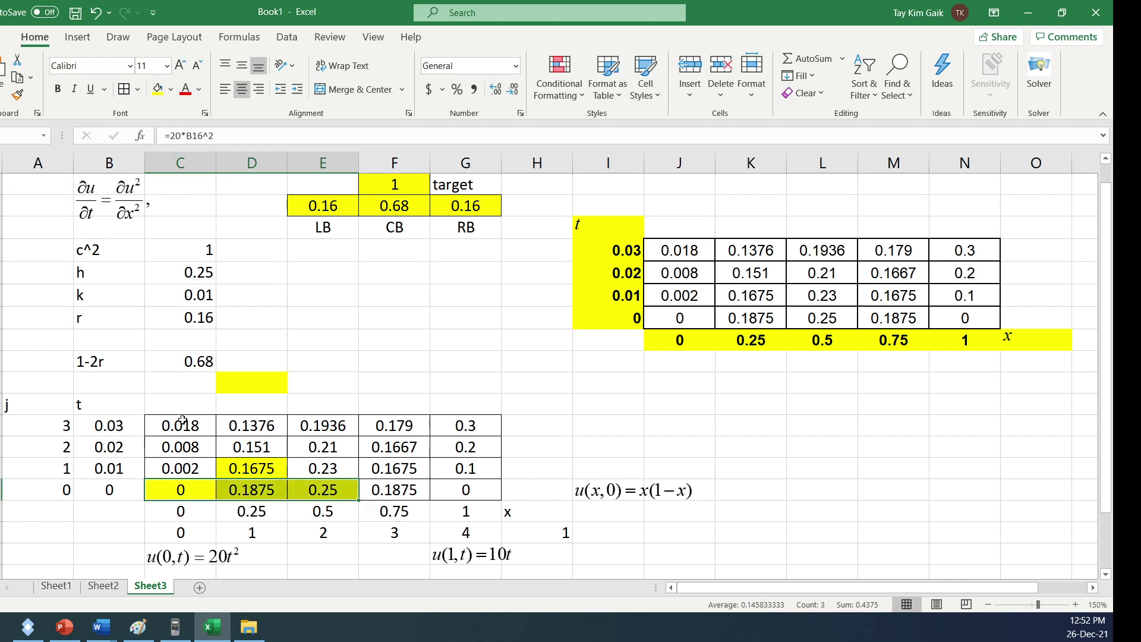
Enter .16A+.68B+.16C on the calculator and start CALC.
{"action": "left_click", "coordinate": [176, 627]}
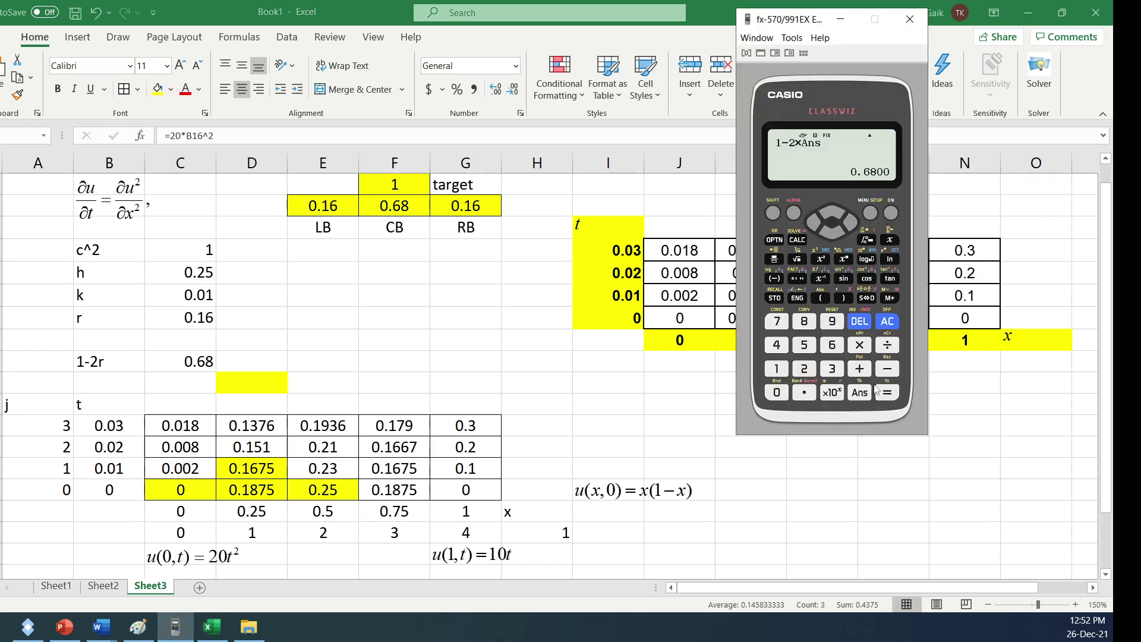
{"action": "left_click", "coordinate": [804, 392]}
{"action": "left_click", "coordinate": [776, 368]}
{"action": "left_click", "coordinate": [832, 345]}
{"action": "left_click", "coordinate": [774, 278]}
{"action": "left_click", "coordinate": [860, 369]}
{"action": "left_click", "coordinate": [801, 396]}
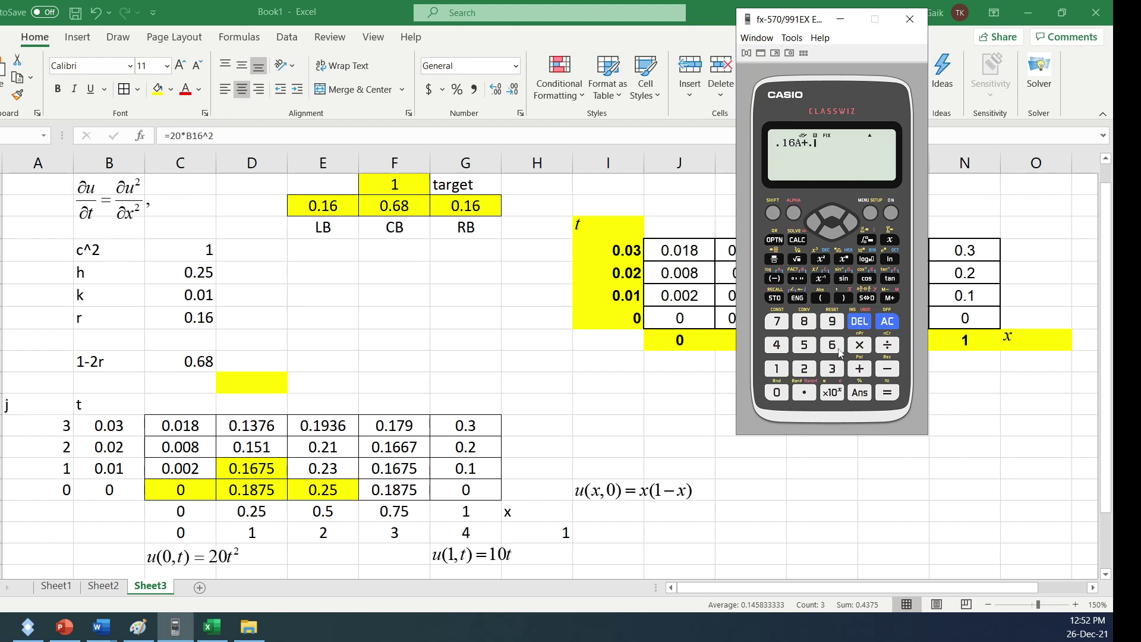
{"action": "left_click", "coordinate": [804, 321]}
{"action": "left_click", "coordinate": [794, 213]}
{"action": "left_click", "coordinate": [797, 278]}
{"action": "left_click", "coordinate": [860, 368]}
{"action": "left_click", "coordinate": [776, 369]}
{"action": "left_click", "coordinate": [833, 346]}
{"action": "left_click", "coordinate": [795, 213]}
{"action": "left_click", "coordinate": [822, 280]}
{"action": "left_click", "coordinate": [798, 240]}
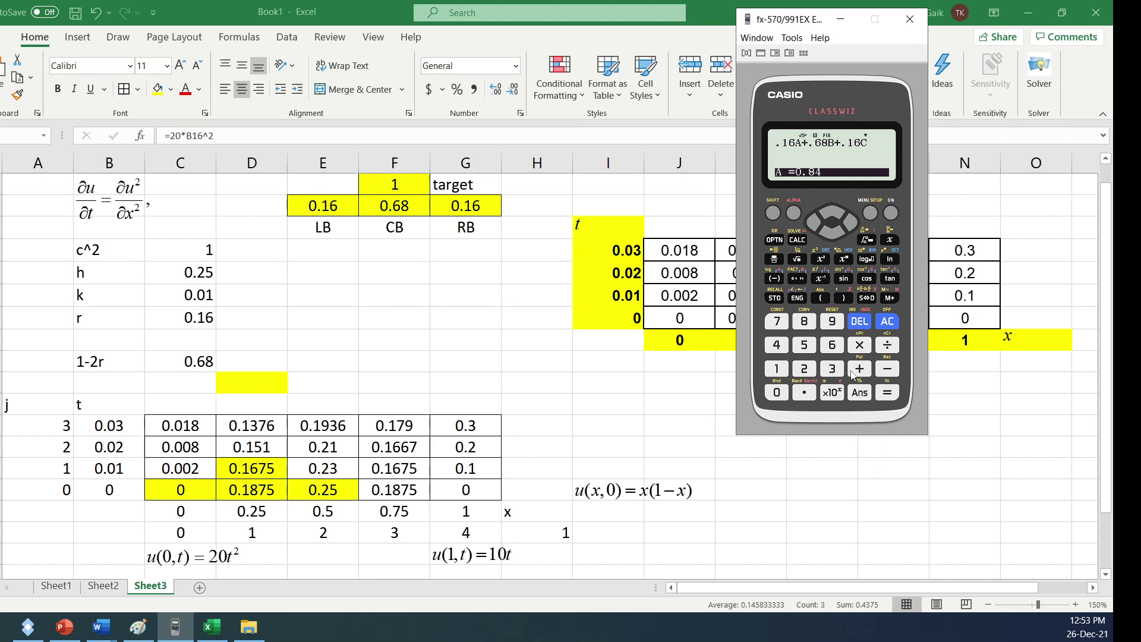
Supply A = 0, B = 0.1875 and C = 0.25 to get 0.1675.
{"action": "left_click", "coordinate": [783, 398]}
{"action": "left_click", "coordinate": [896, 397]}
{"action": "left_click", "coordinate": [805, 392]}
{"action": "left_click", "coordinate": [776, 369]}
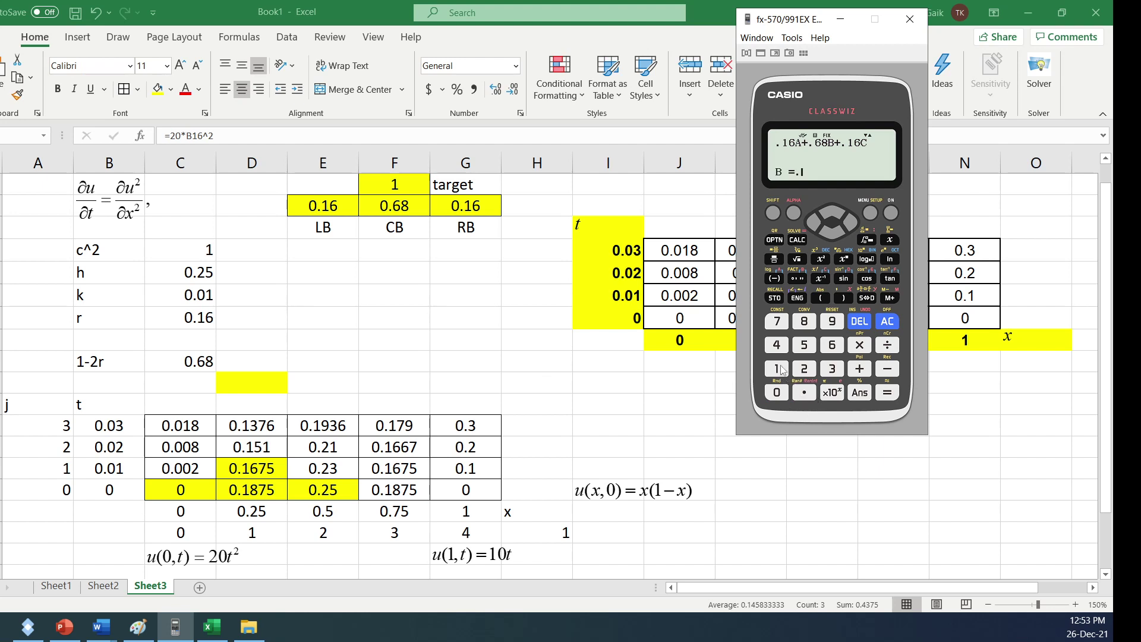
{"action": "left_click", "coordinate": [804, 321]}
{"action": "left_click", "coordinate": [780, 322]}
{"action": "left_click", "coordinate": [887, 394]}
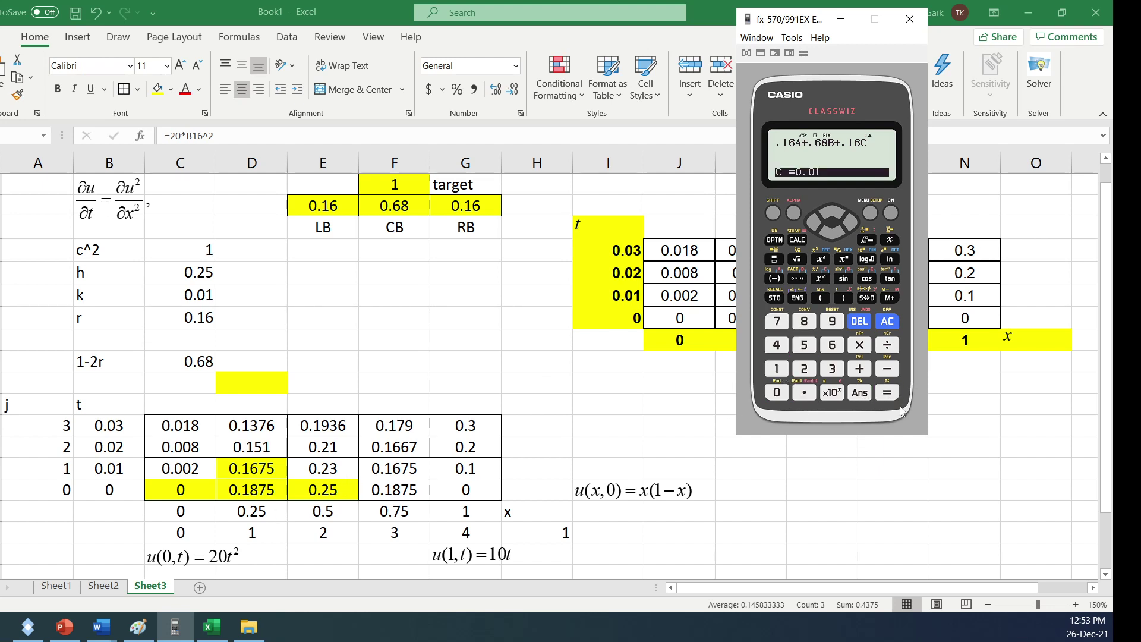
{"action": "left_click", "coordinate": [805, 392]}
{"action": "left_click", "coordinate": [804, 369]}
{"action": "left_click", "coordinate": [804, 345]}
{"action": "left_click", "coordinate": [887, 394]}
{"action": "left_click", "coordinate": [888, 393]}
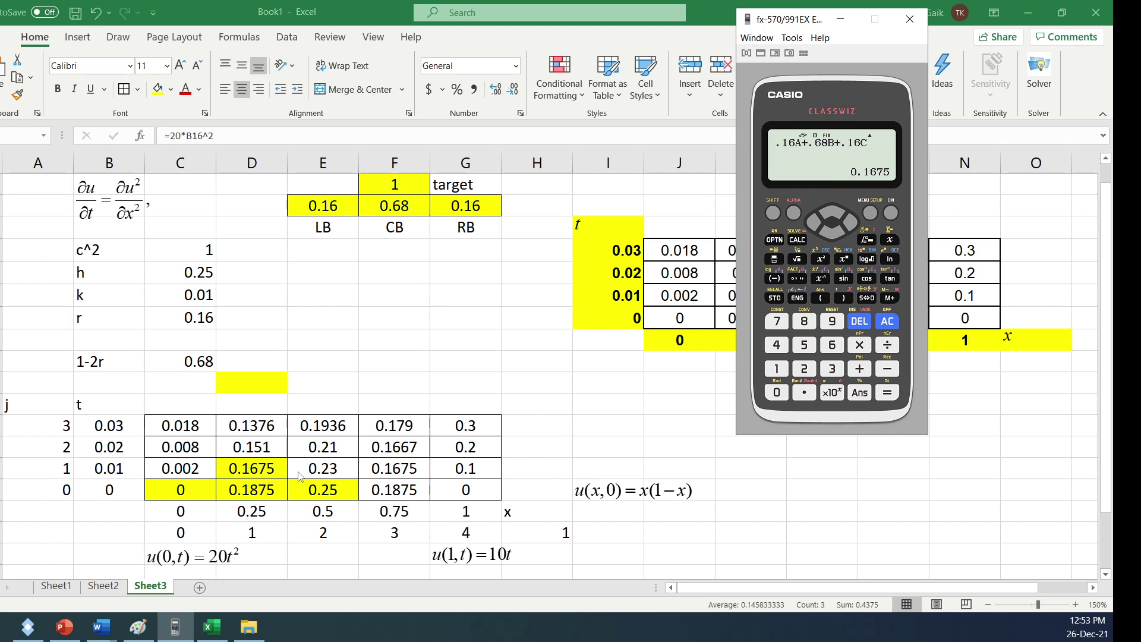
Compare against the calculator, then open the 0.1675 cell's ROUND formula to show its references.
{"action": "key", "text": "alt+Tab"}
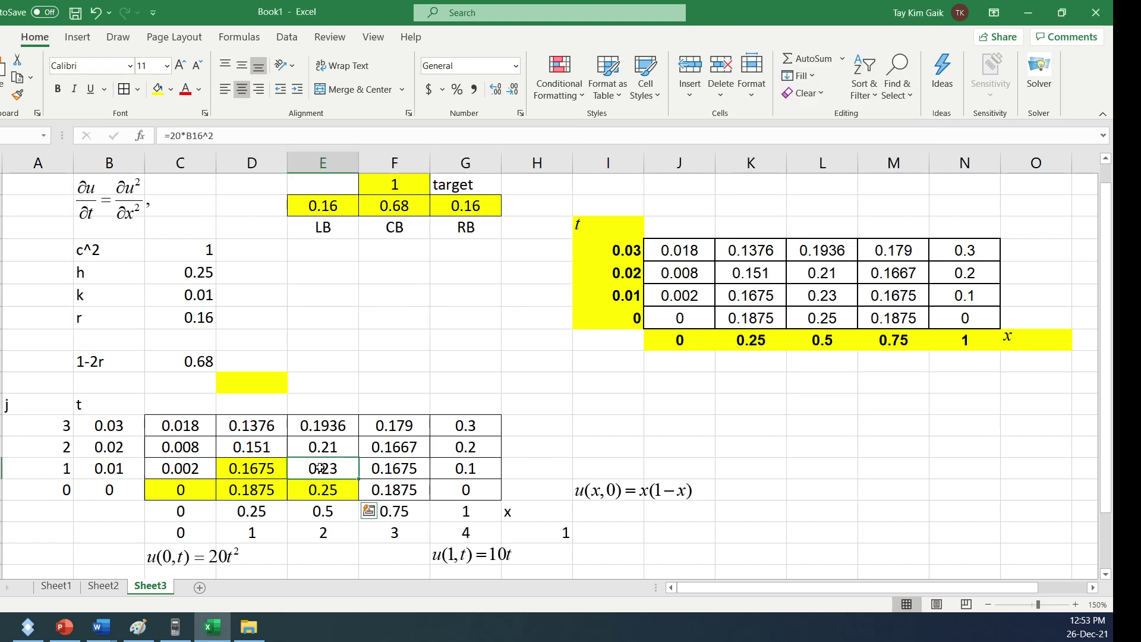
{"action": "key", "text": "Escape"}
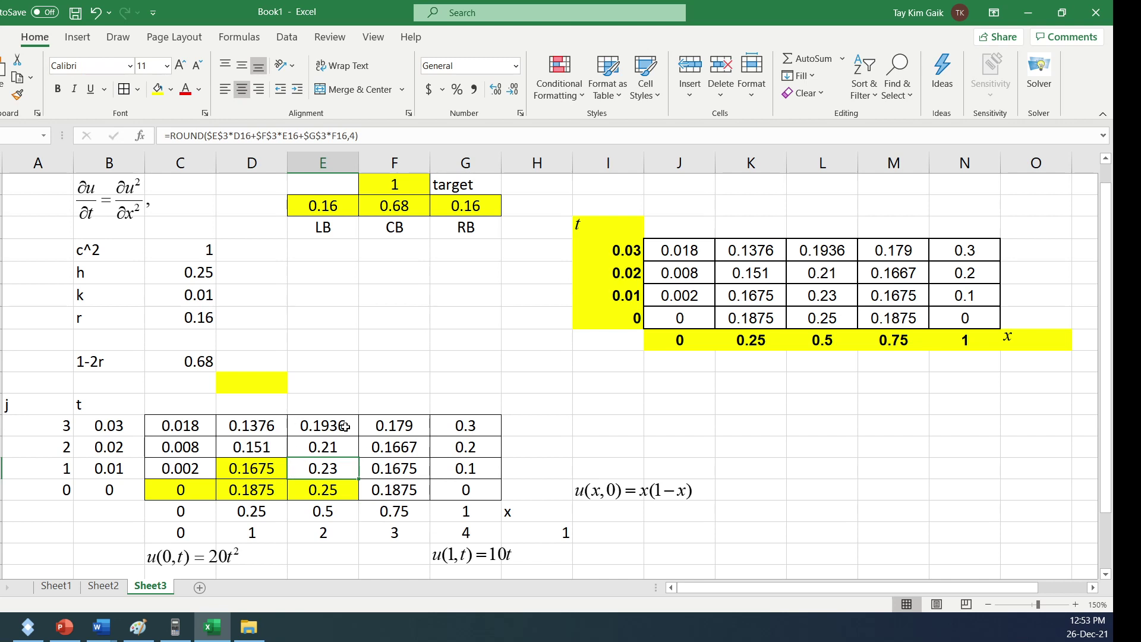
{"action": "left_click", "coordinate": [176, 627]}
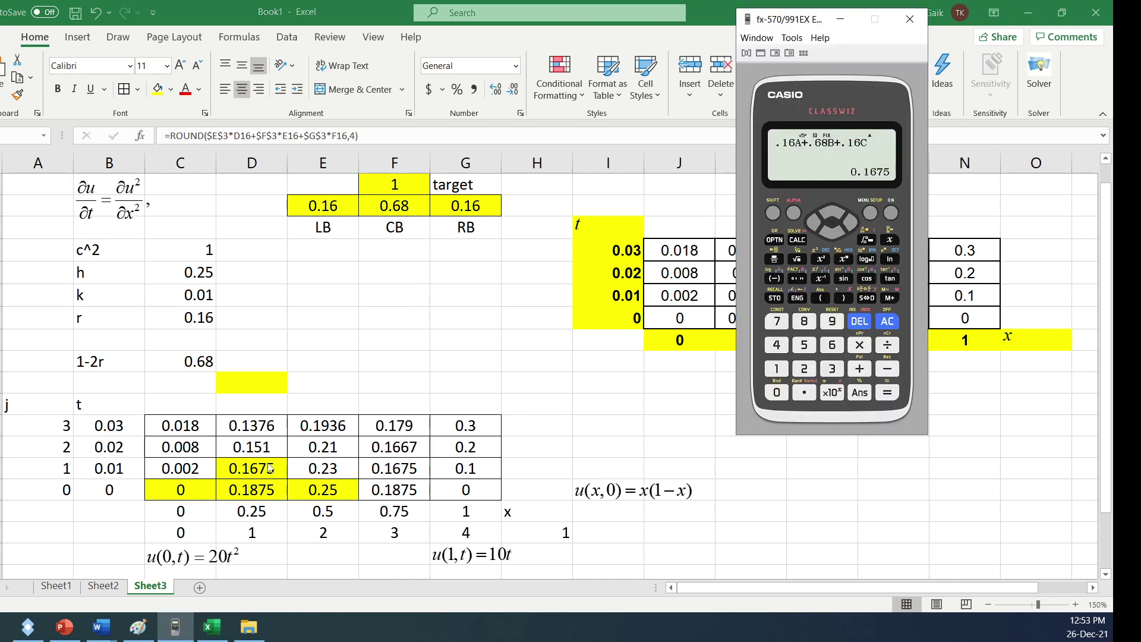
{"action": "left_click", "coordinate": [250, 468]}
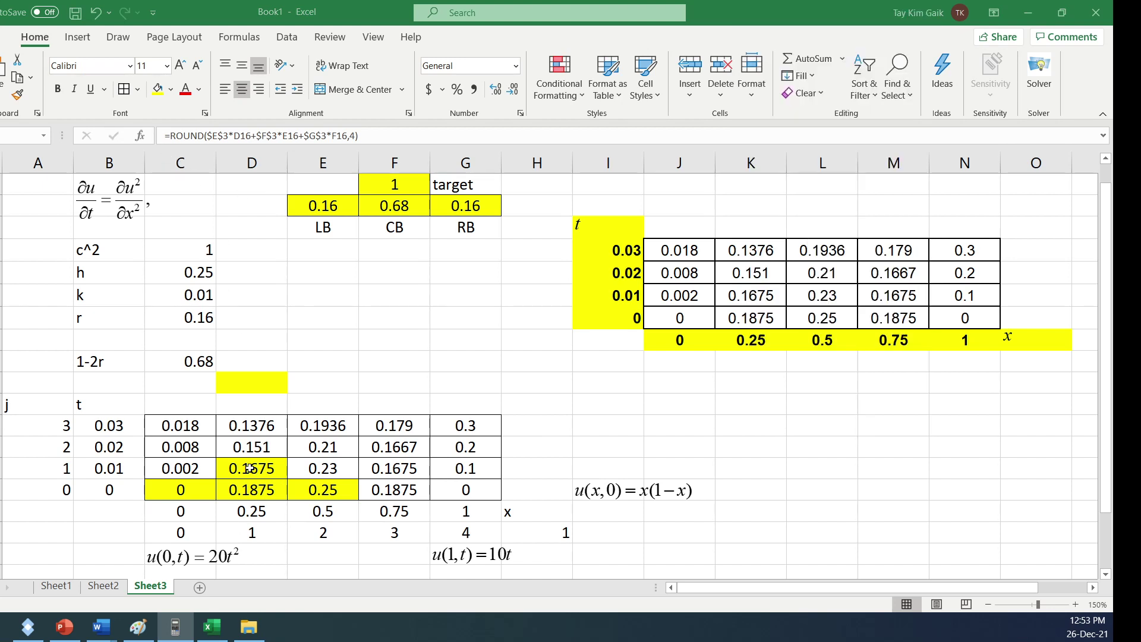
{"action": "left_click", "coordinate": [267, 137]}
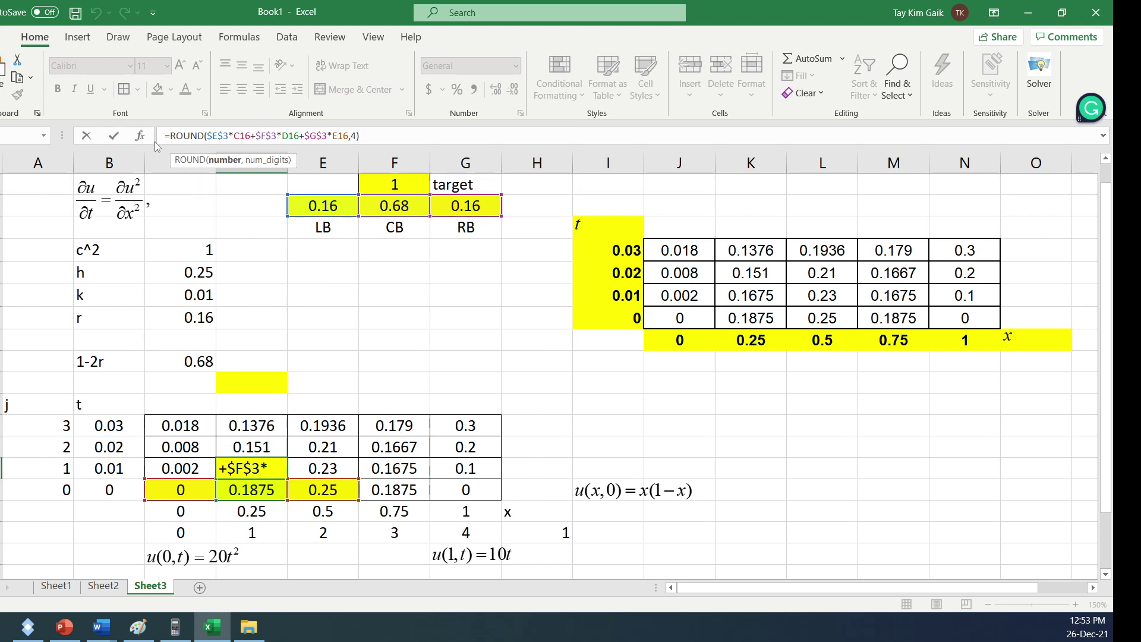
Review the 0.1675 formula's references again, close it unchanged, and bring the calculator forward.
{"action": "left_click", "coordinate": [114, 135]}
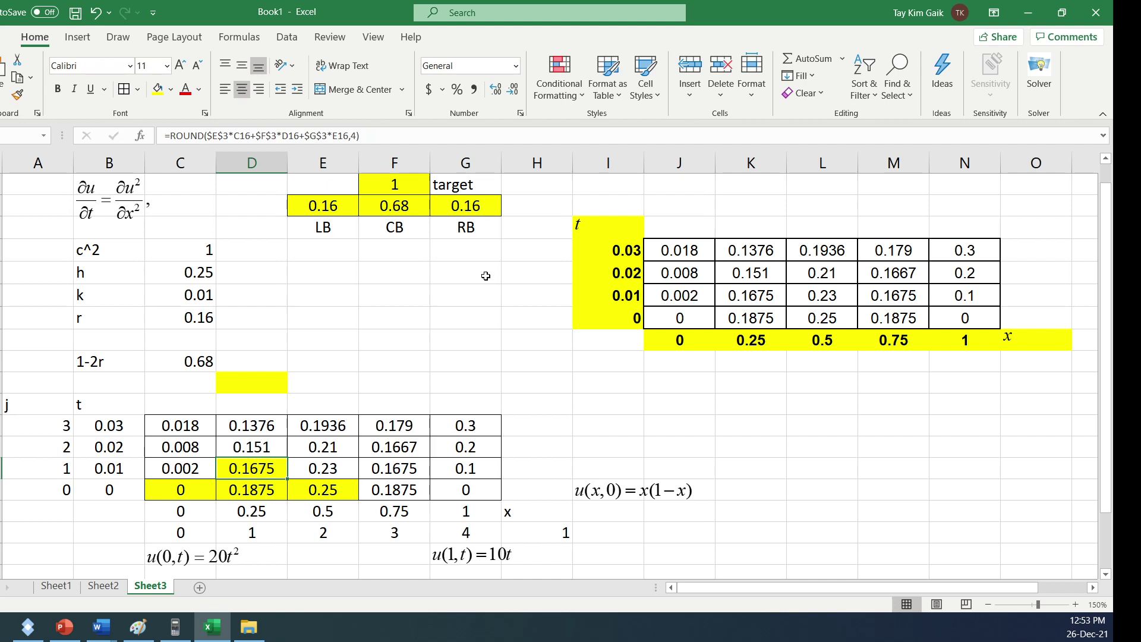
{"action": "left_click", "coordinate": [266, 138]}
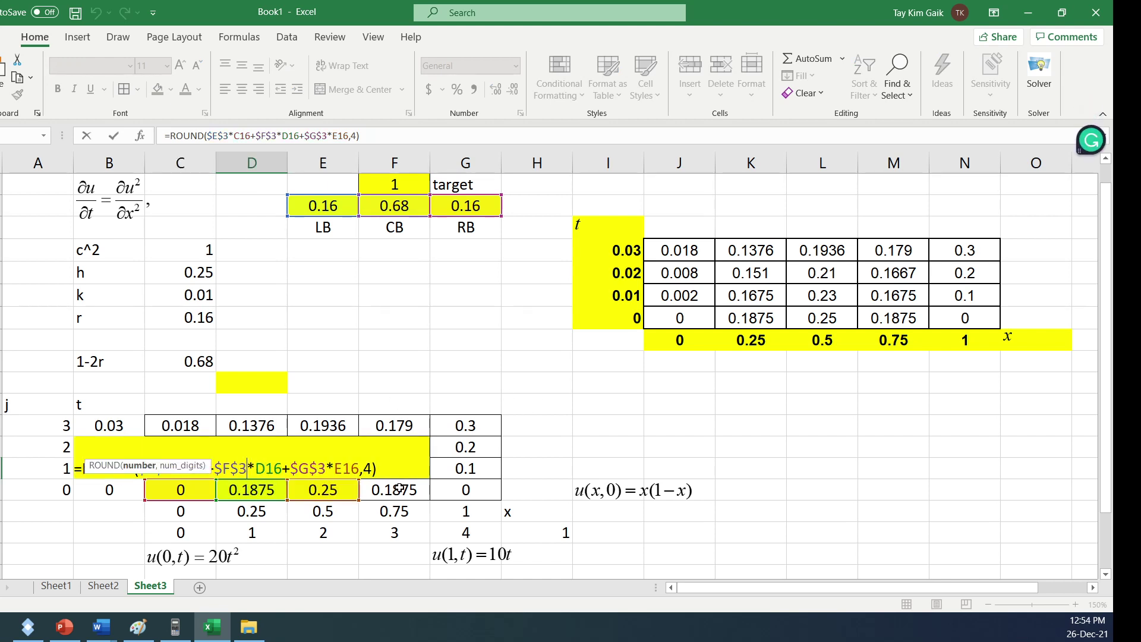
{"action": "left_click", "coordinate": [113, 136]}
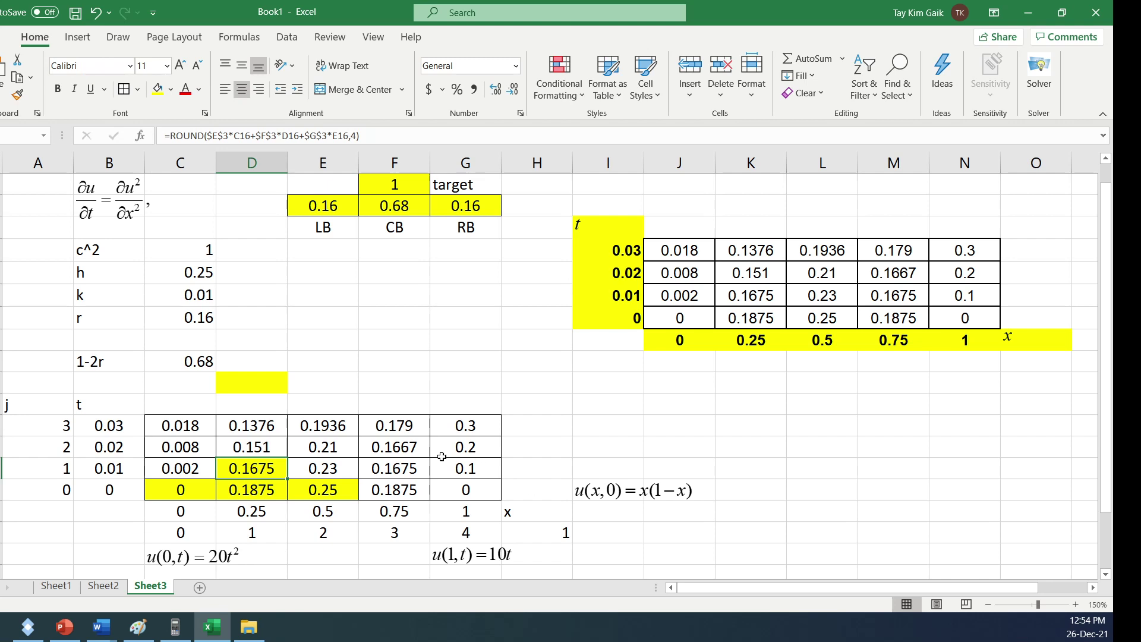
{"action": "left_click", "coordinate": [177, 632]}
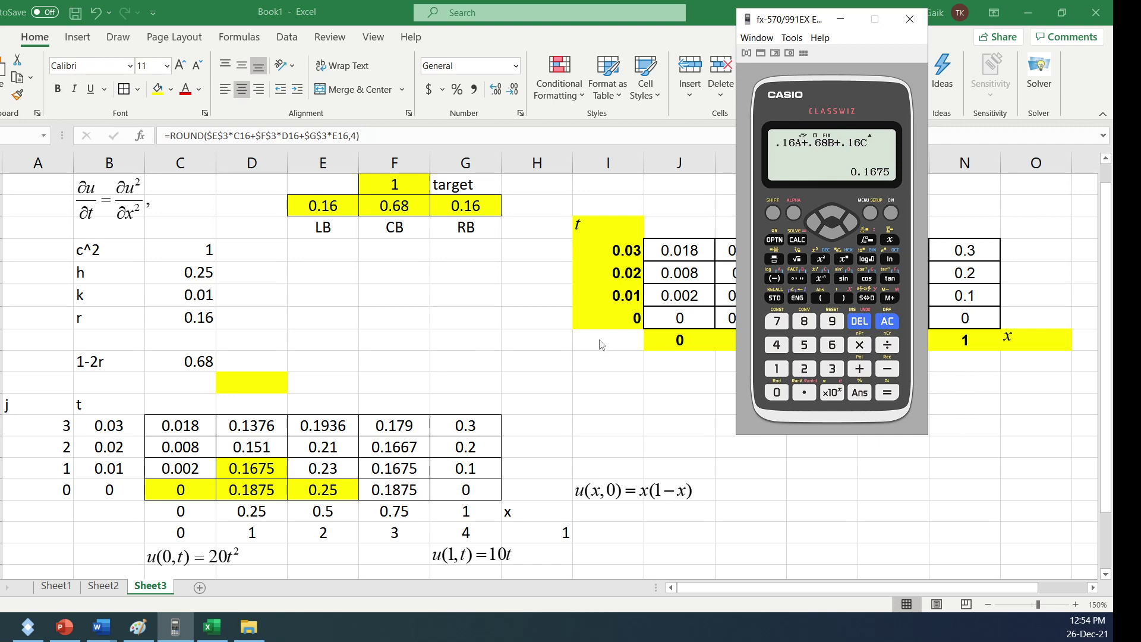